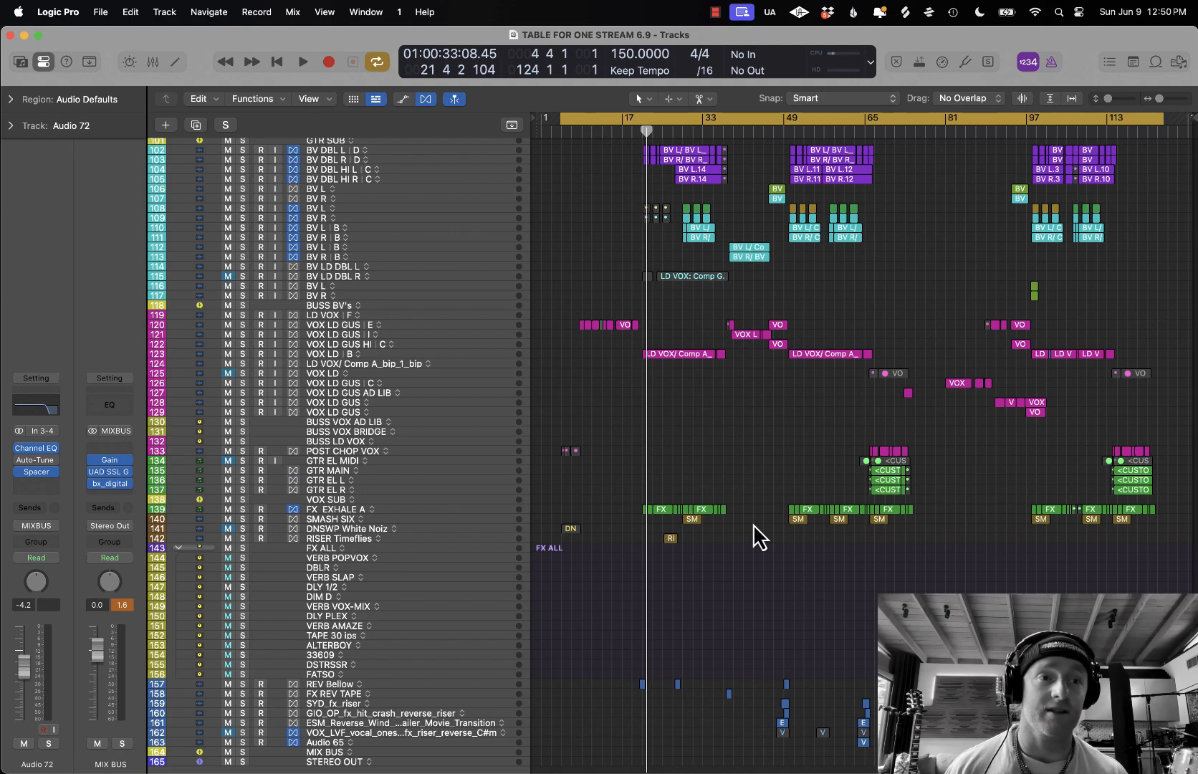
- Look over the whole arrangement, from the drum, bass and piano tracks to the guitar, vocal and FX tracks
scroll(739, 477, "up", 15)
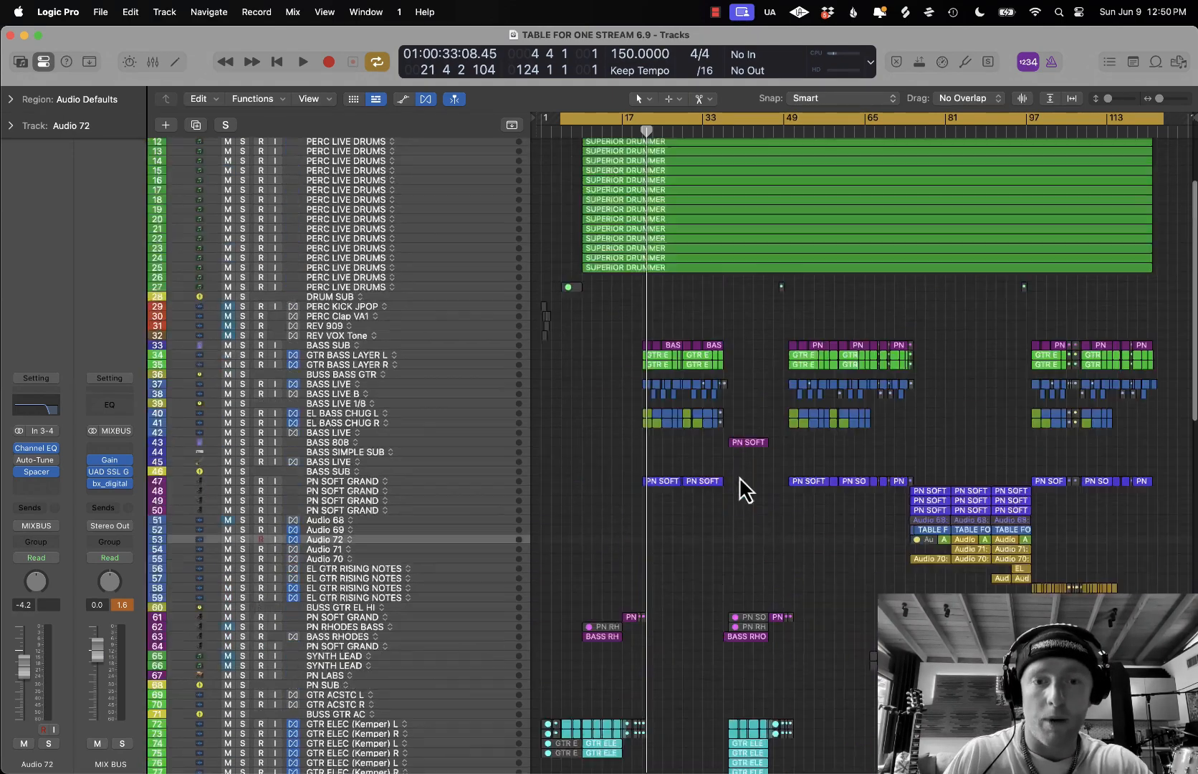
scroll(739, 477, "down", 4)
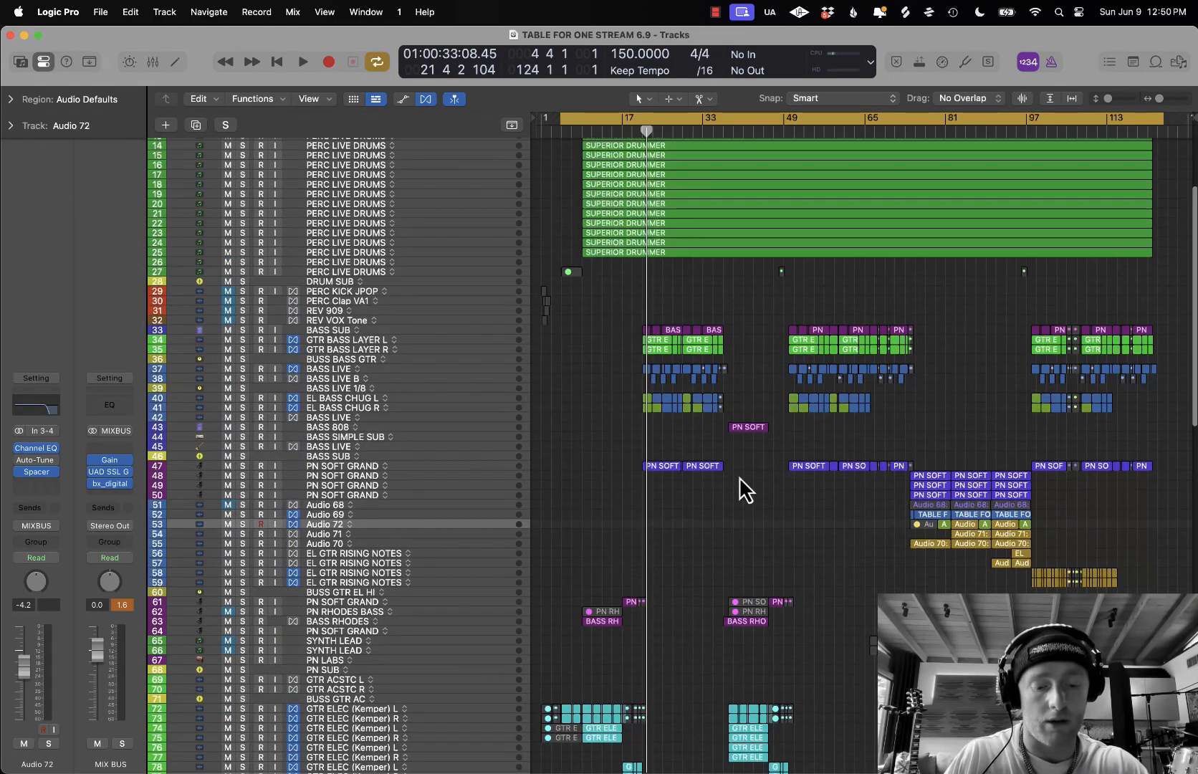
scroll(738, 477, "up", 1)
scroll(742, 478, "down", 1)
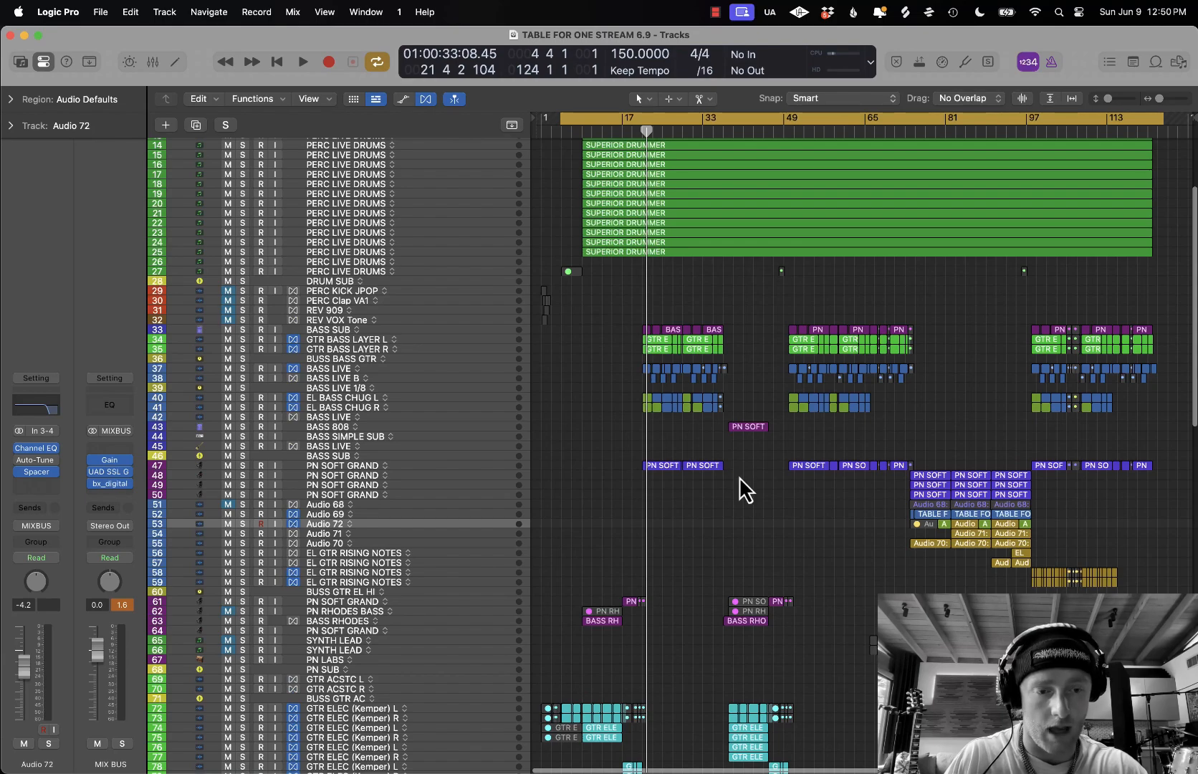
scroll(738, 477, "down", 3)
scroll(738, 476, "down", 10)
scroll(739, 476, "up", 12)
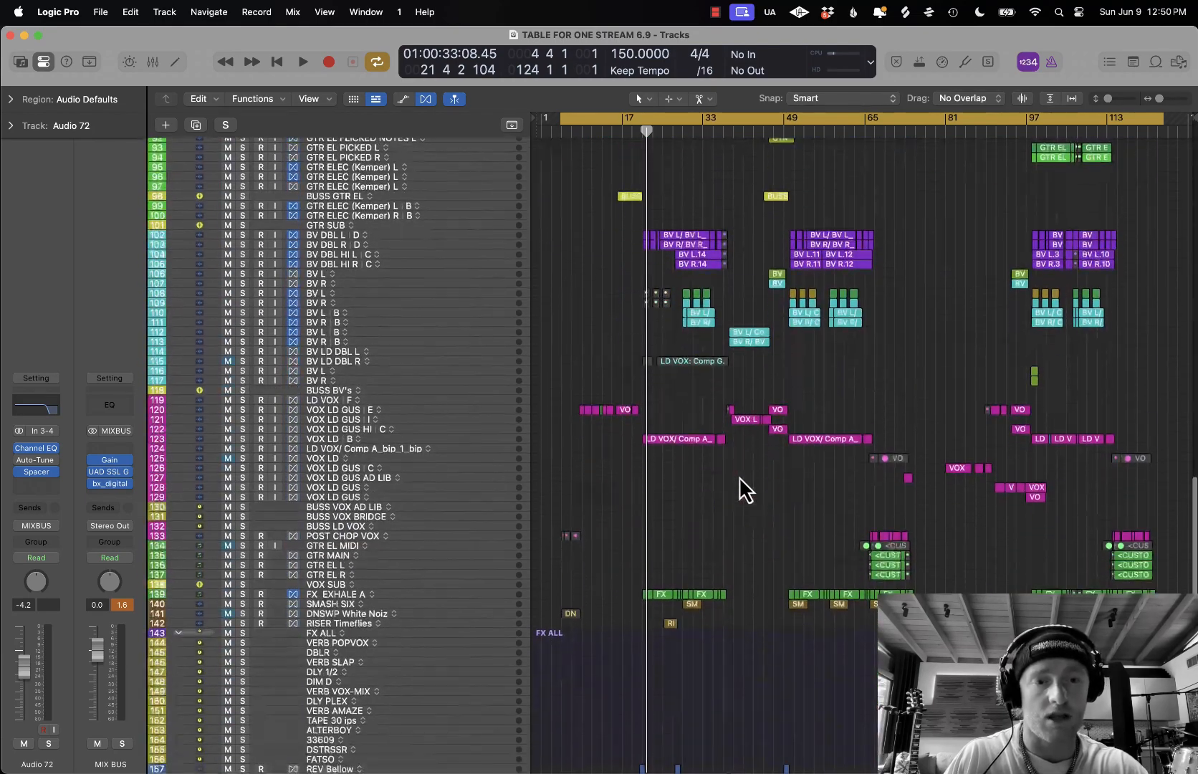
scroll(739, 476, "down", 4)
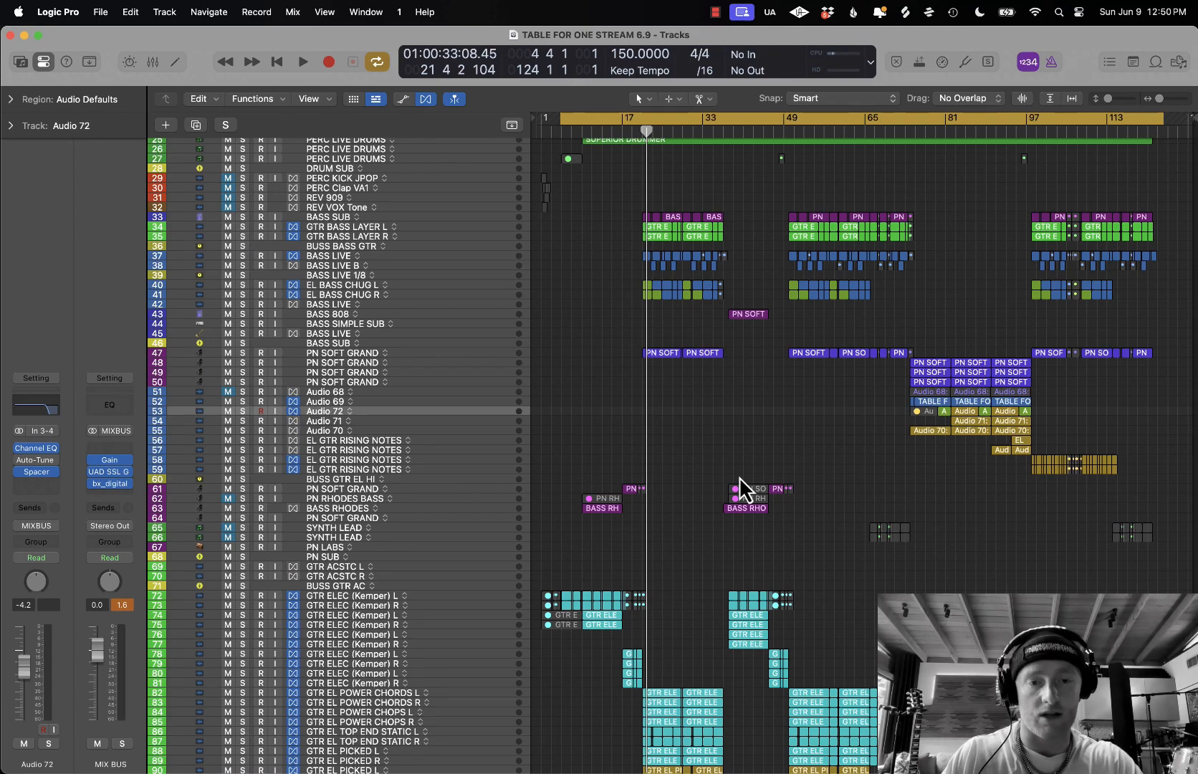
scroll(711, 428, "up", 5)
scroll(710, 427, "right", 2)
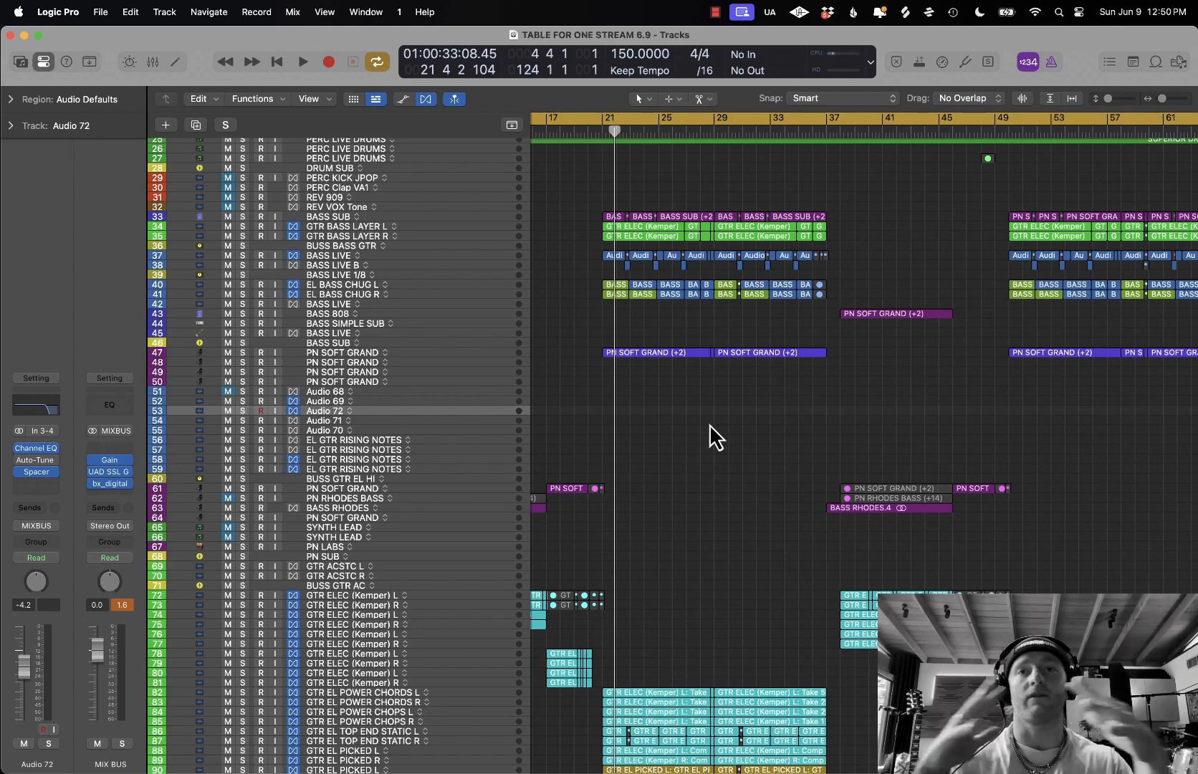
scroll(687, 452, "left", 5)
scroll(687, 451, "left", 3)
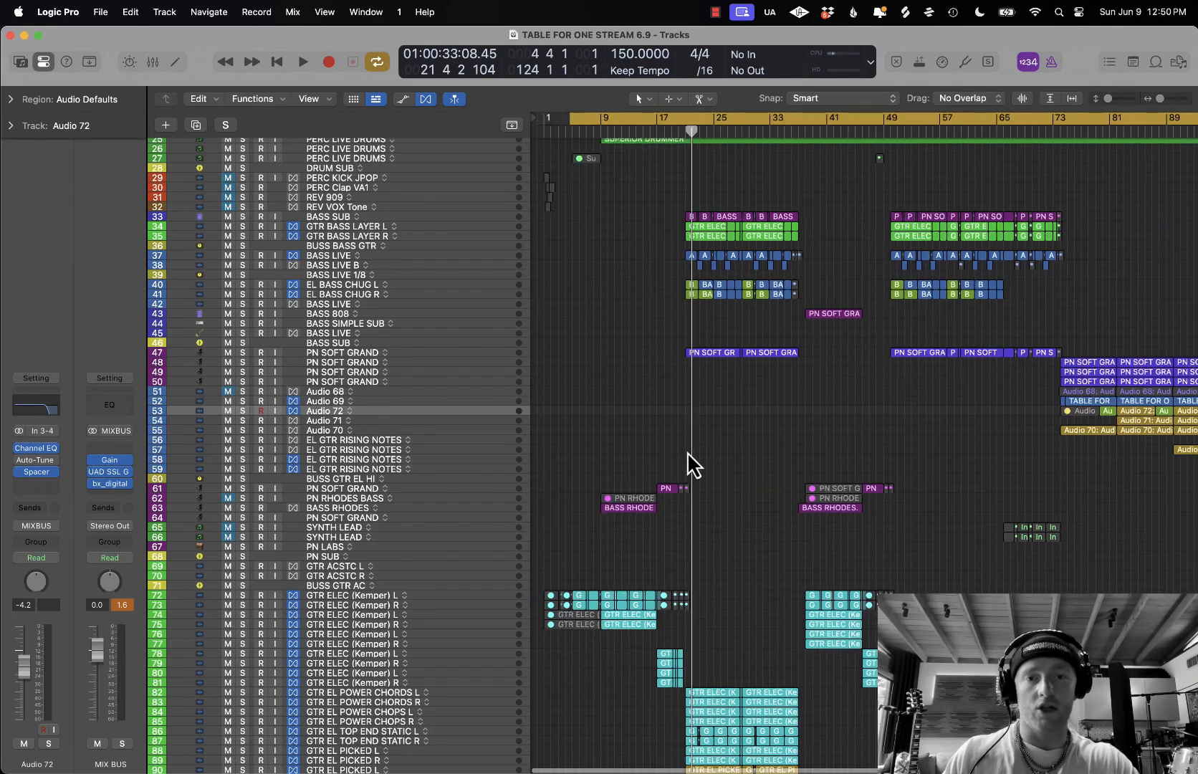
- Play the song from bar 4 to about bar 11 and examine which tracks sound in the intro
scroll(687, 452, "up", 10)
key("space")
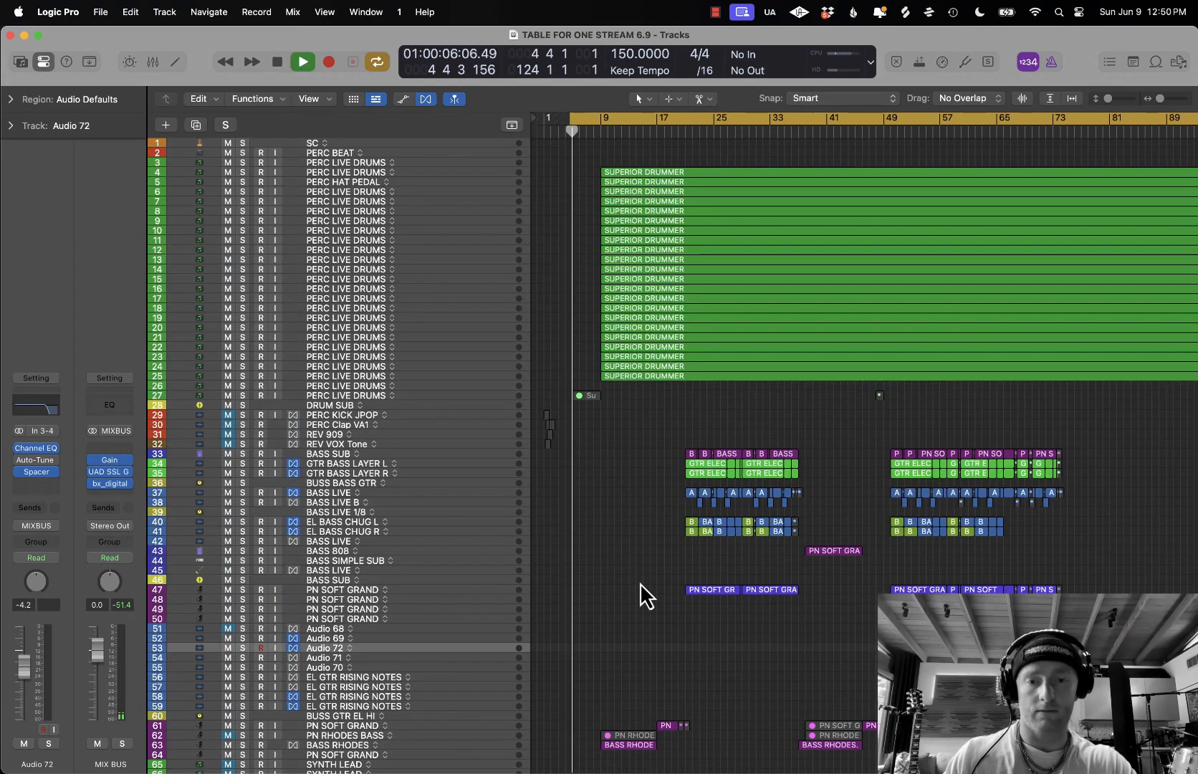
scroll(641, 593, "down", 10)
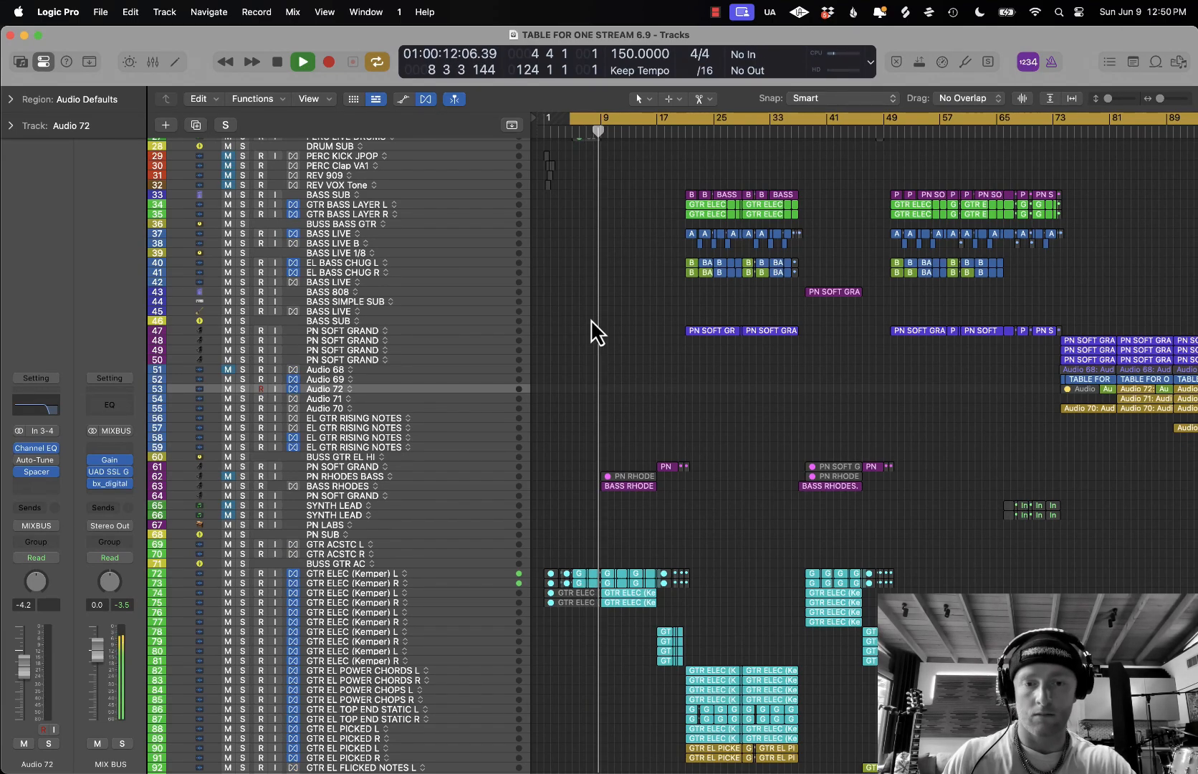
scroll(624, 468, "down", 12)
scroll(624, 469, "up", 15)
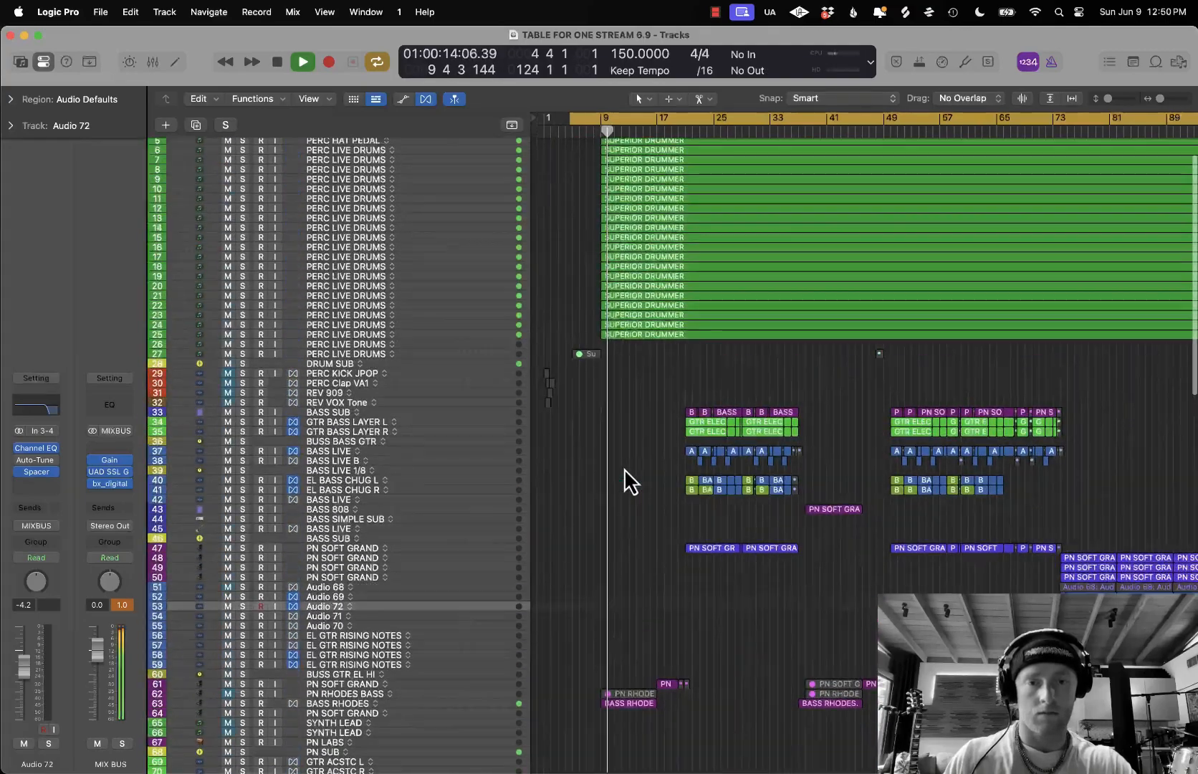
scroll(624, 469, "down", 8)
scroll(624, 469, "up", 15)
scroll(624, 469, "down", 20)
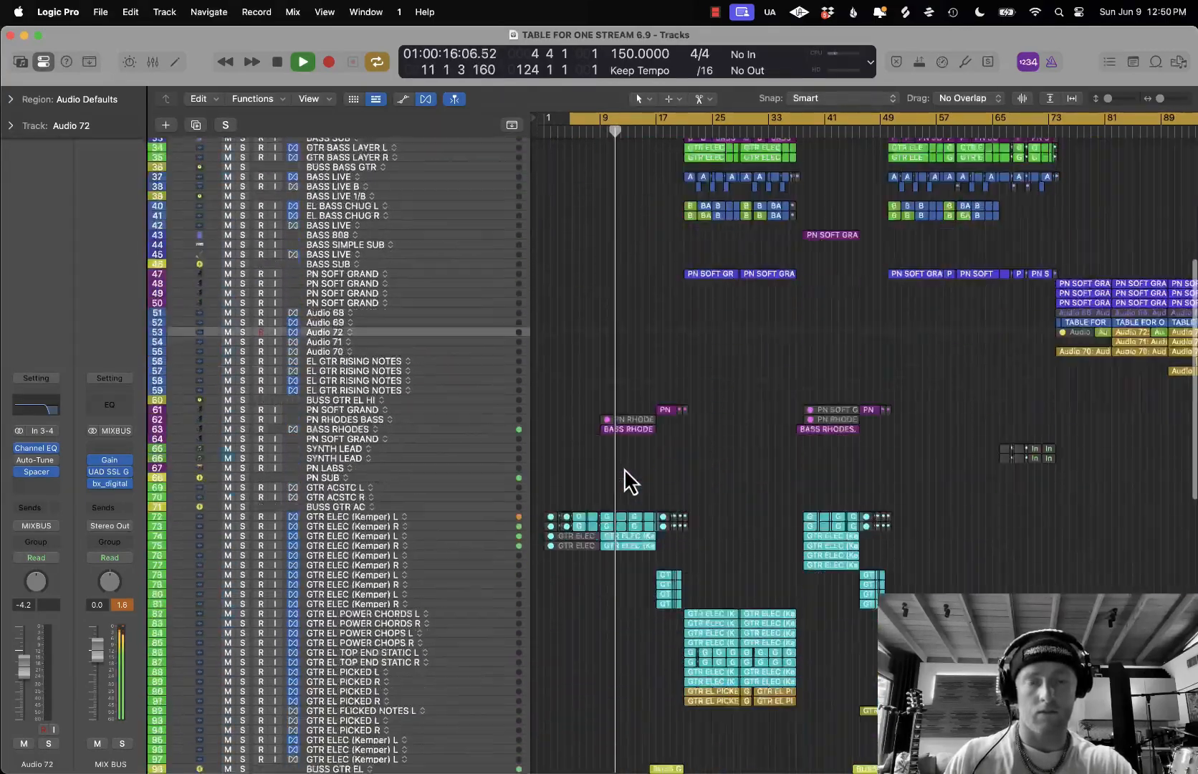
key("space")
- Inspect the BASS RHODES audio track and the muted PN RHODES BASS MIDI track above it, ending with BASS RHODES selected
scroll(624, 469, "up", 20)
left_click(430, 440)
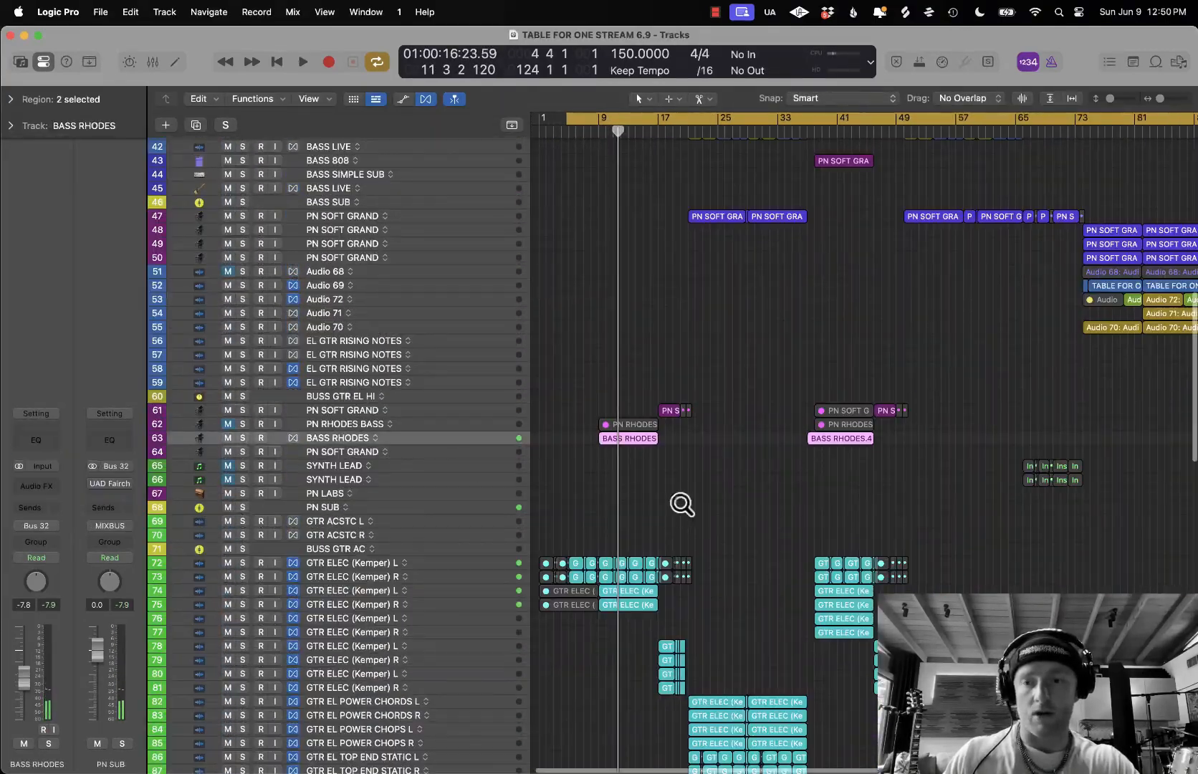
scroll(681, 503, "up", 8)
scroll(681, 503, "up", 5)
scroll(676, 501, "down", 2)
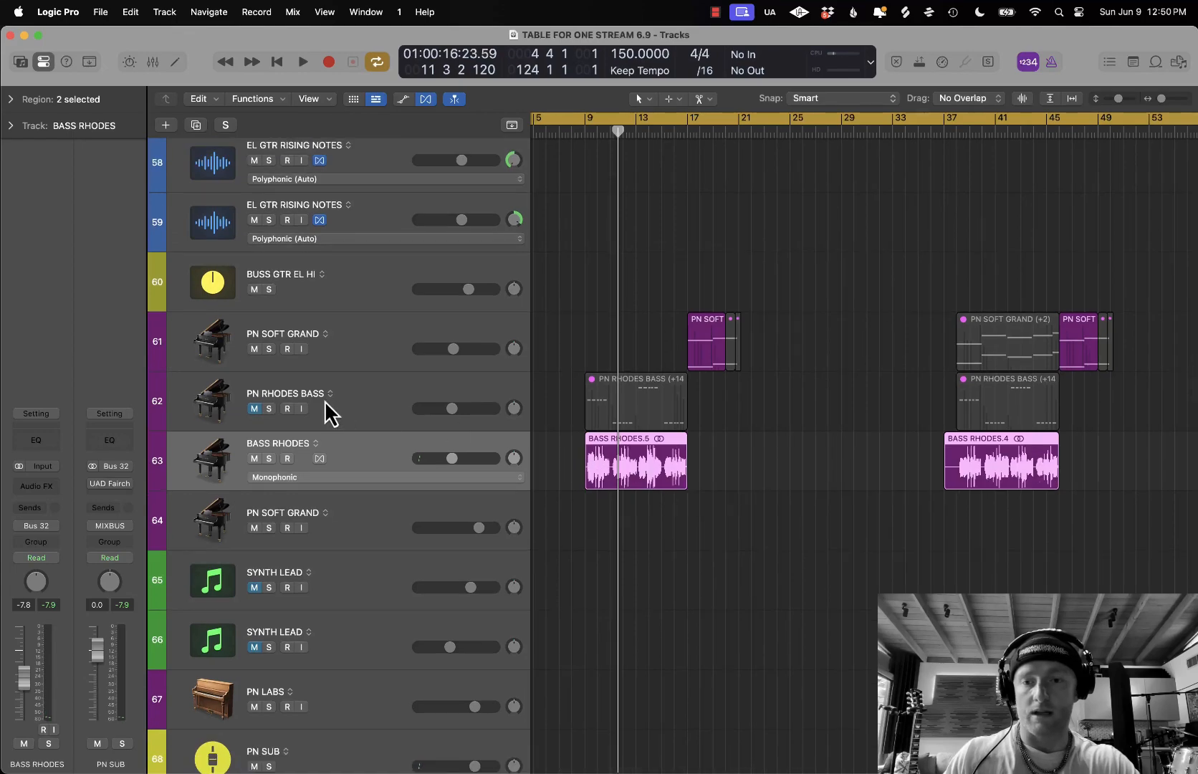
left_click(369, 405)
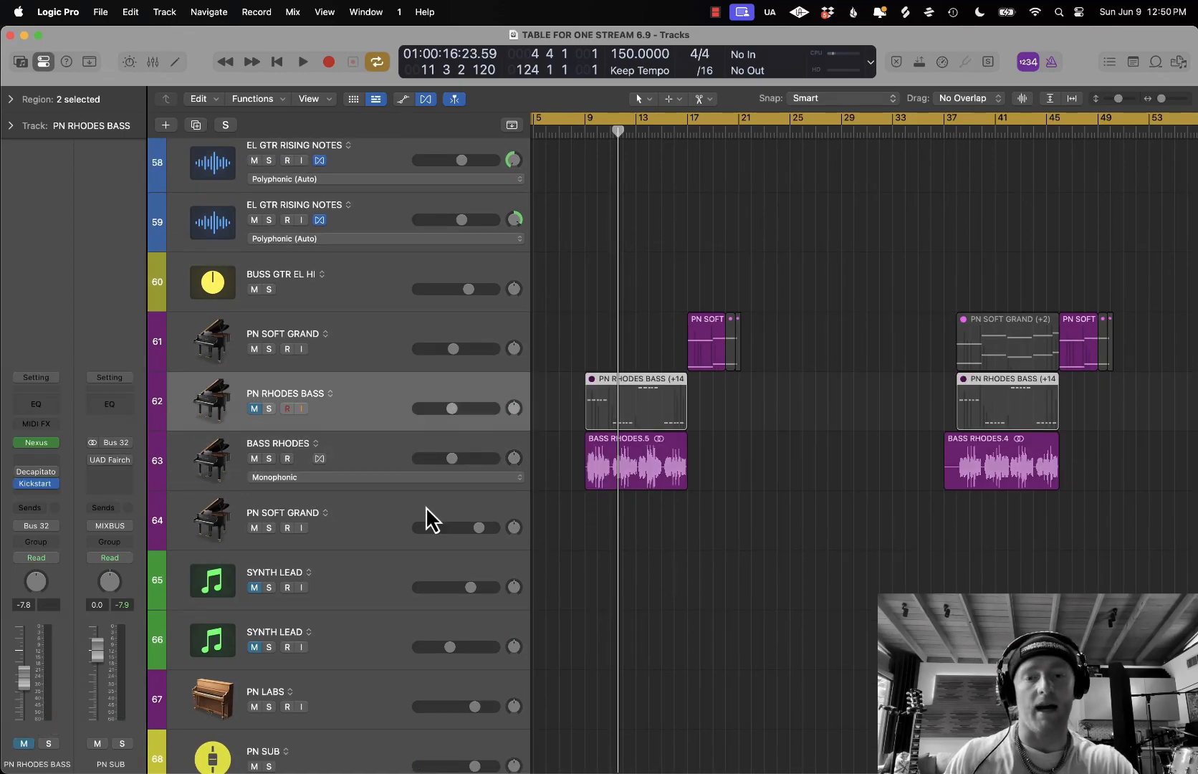
left_click(368, 460)
scroll(709, 516, "down", 8)
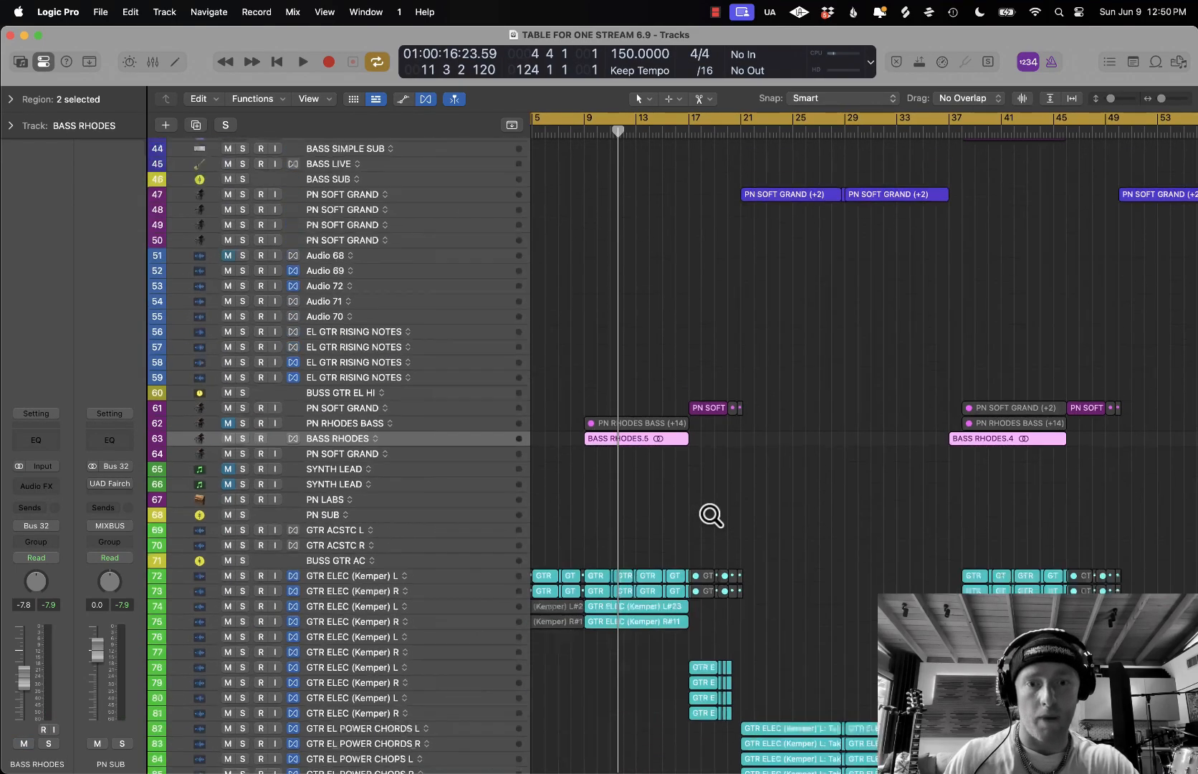
scroll(708, 514, "up", 4)
- Cycle bars 9 to 24 and audition the BASS RHODES track soloed and in the full mix
left_click(587, 119)
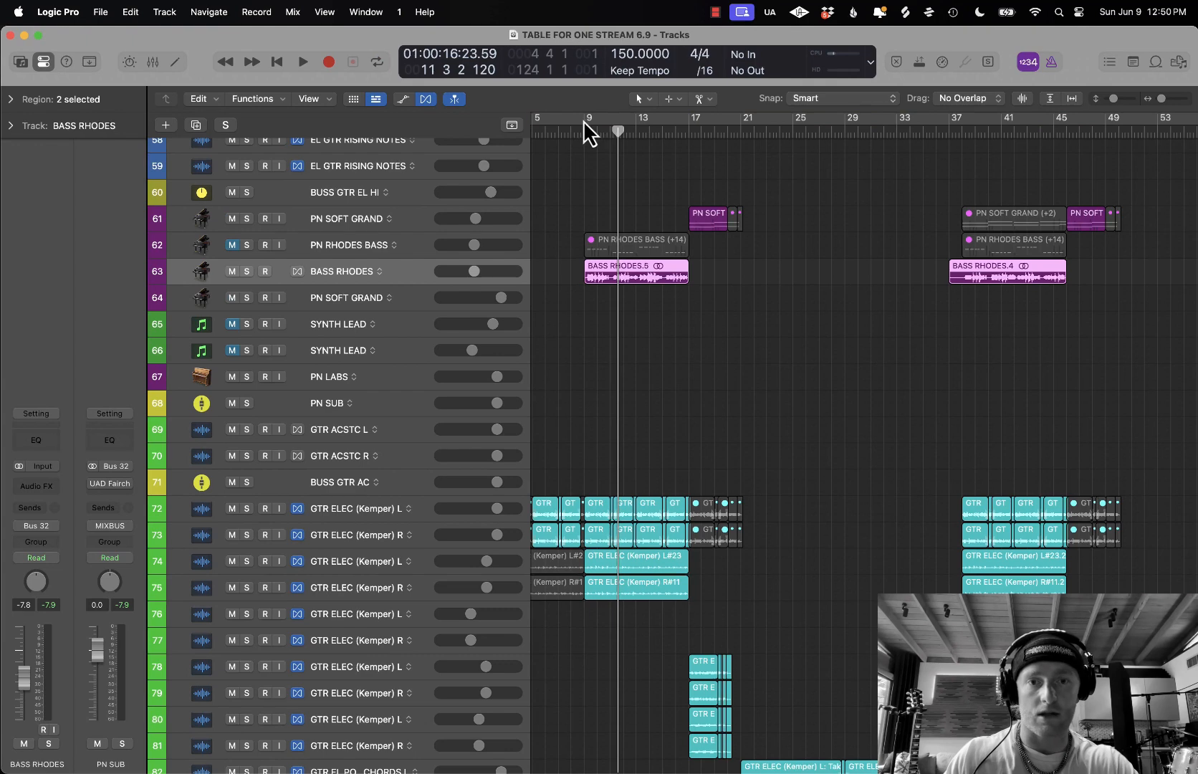
left_click_drag(585, 120, 780, 120)
key("space")
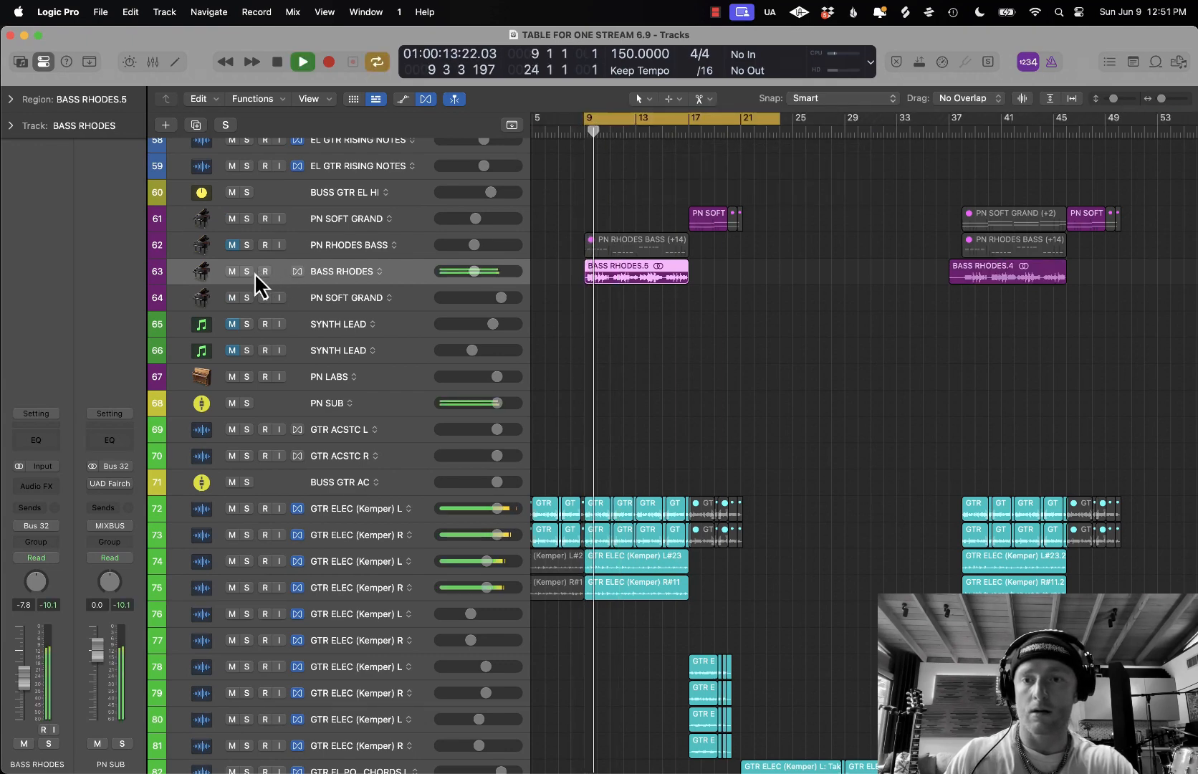
left_click(247, 271)
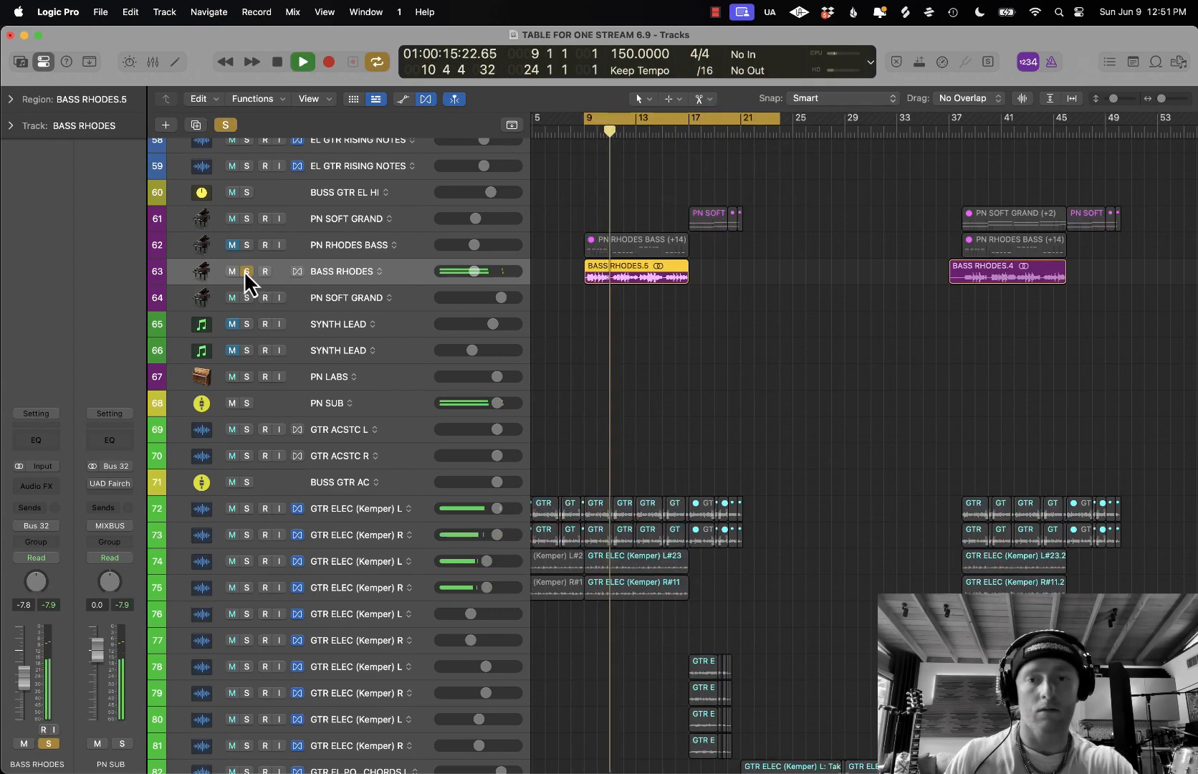
left_click(245, 271)
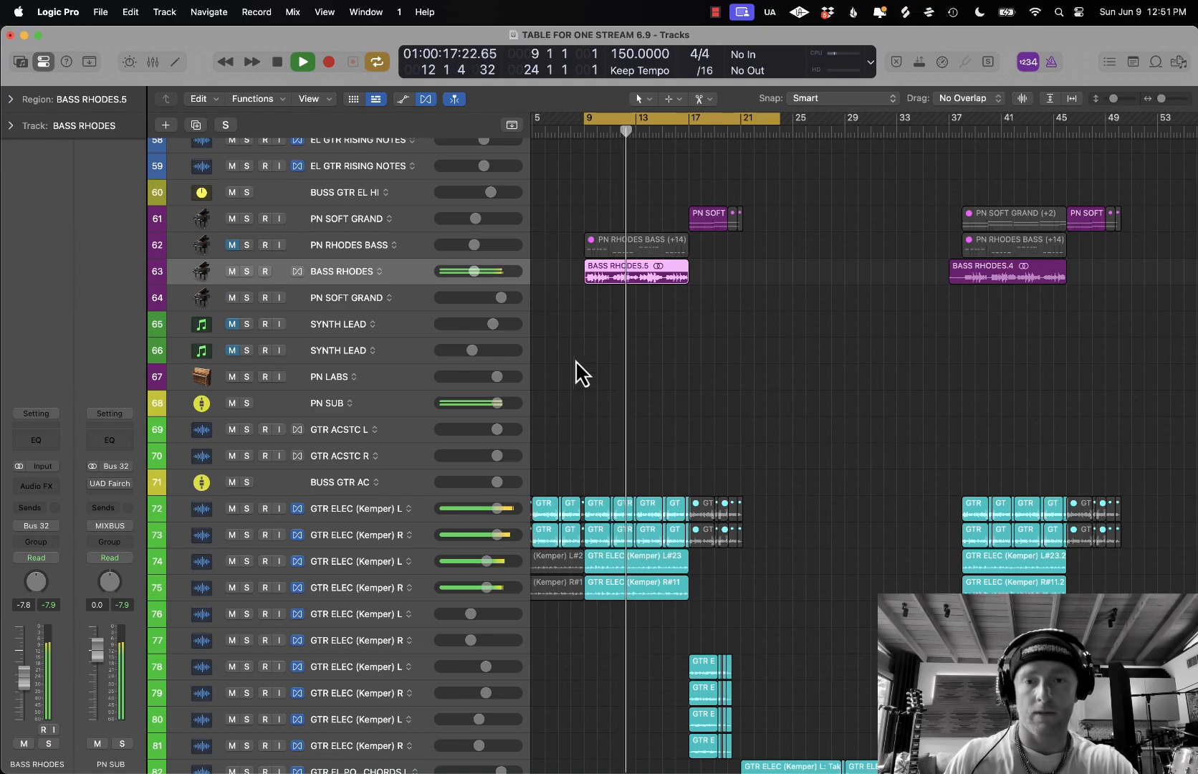
key("space")
- Turn off cycling and play the song from about bar 16 into the section at bar 17
key("super+Up")
key("super+Up")
key("super+Up")
key("super+Up")
key("super+Left")
key("super+Left")
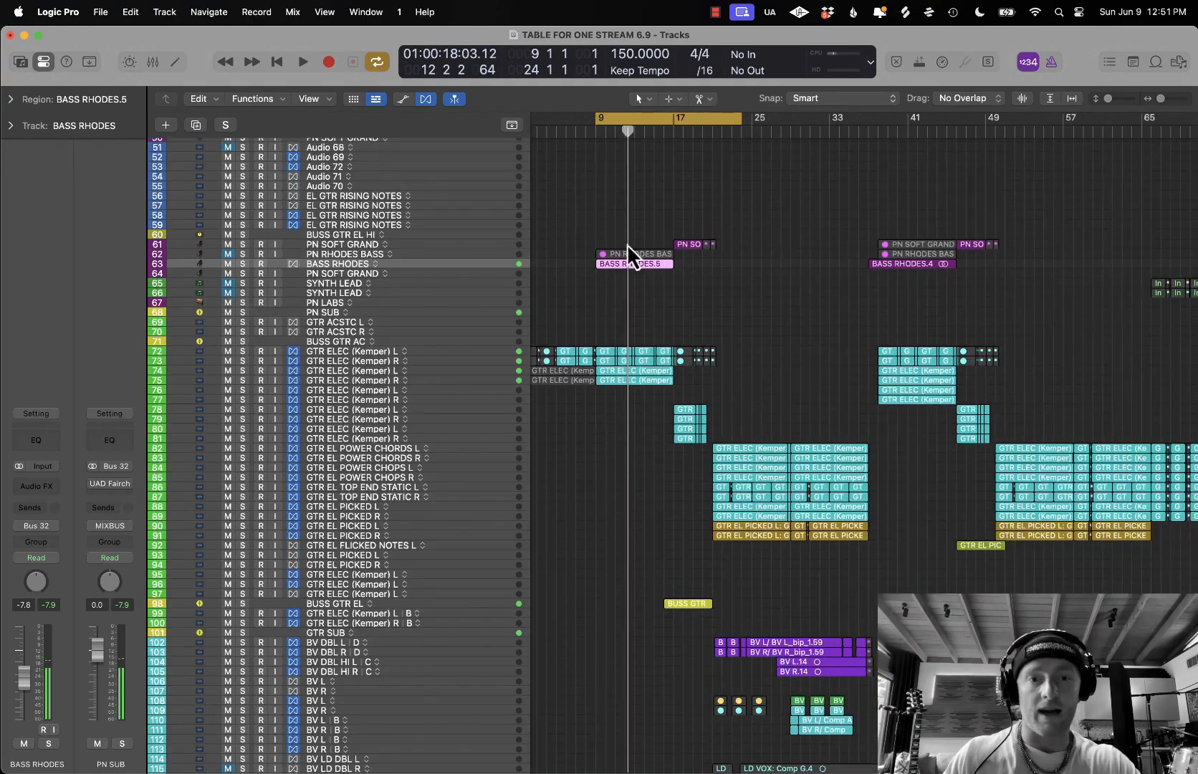
left_click(718, 122)
scroll(717, 123, "up", 12)
scroll(662, 245, "down", 8)
key("super+Left")
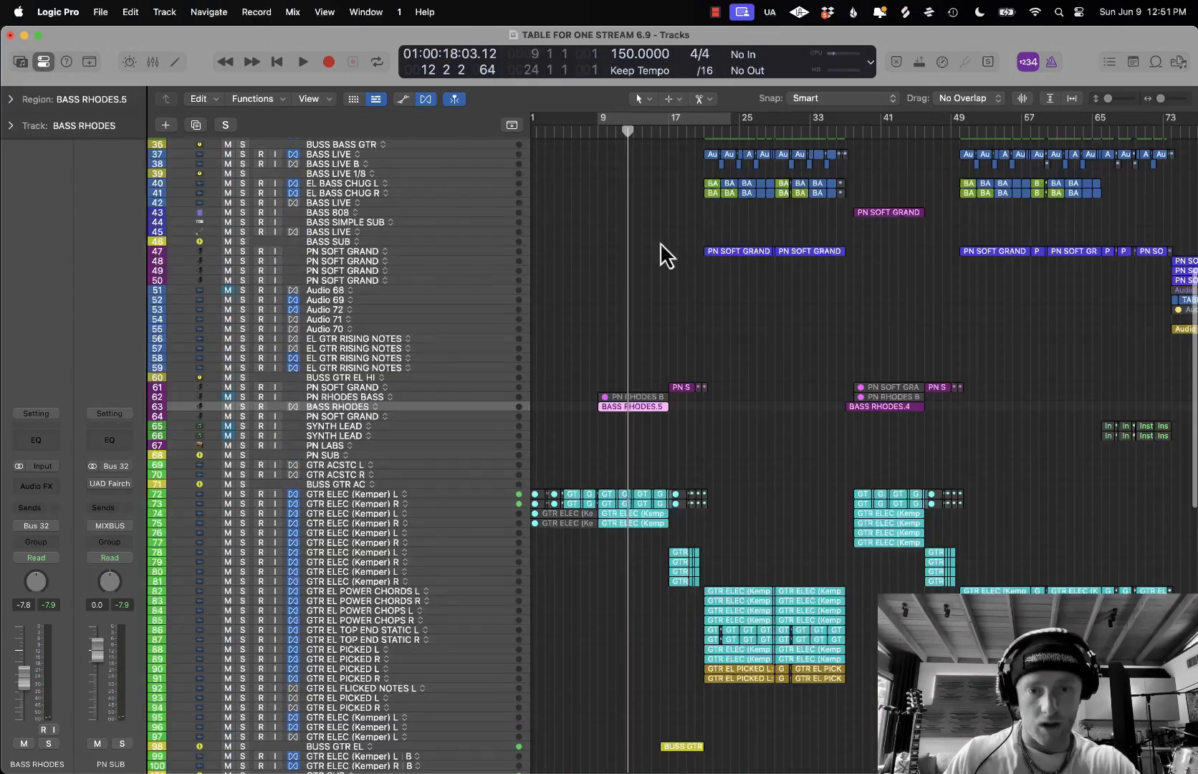
left_click(658, 129)
key("space")
key("super+Right")
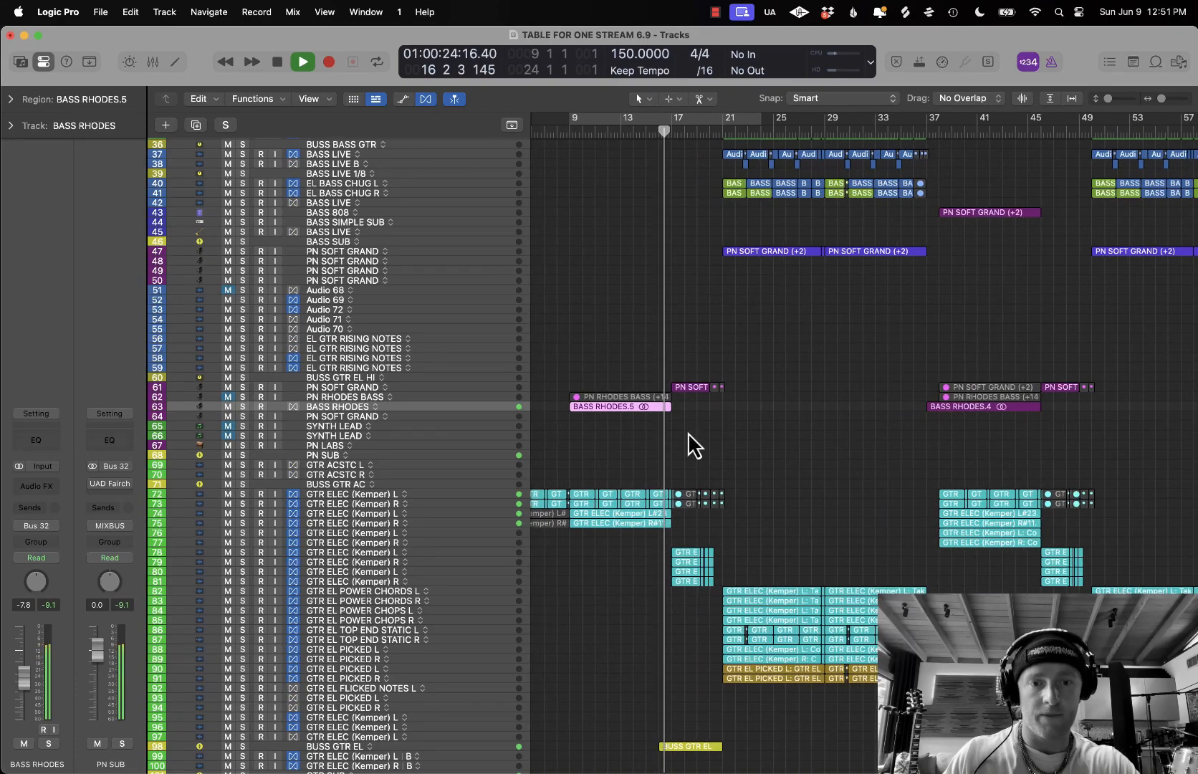
scroll(687, 432, "right", 3)
scroll(688, 432, "up", 1)
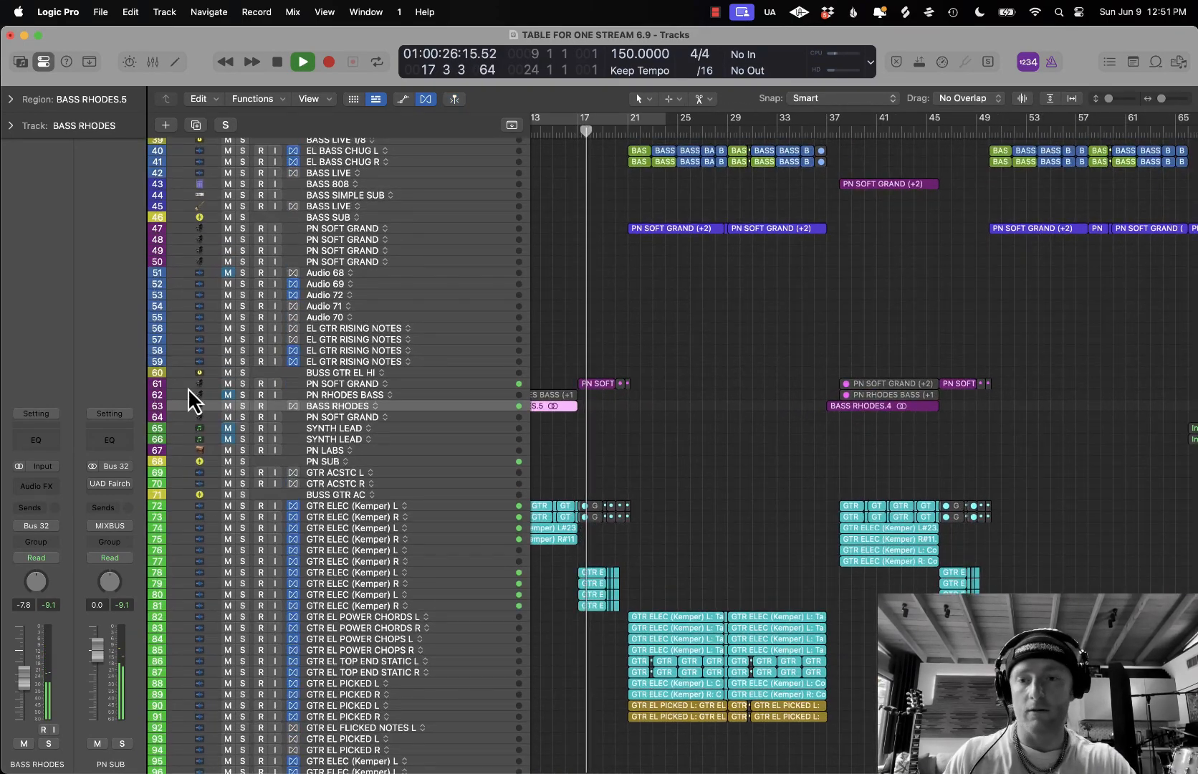
- Solo PN SOFT GRAND on track 61 during playback, turn its solo off again and stop playback
left_click(245, 383)
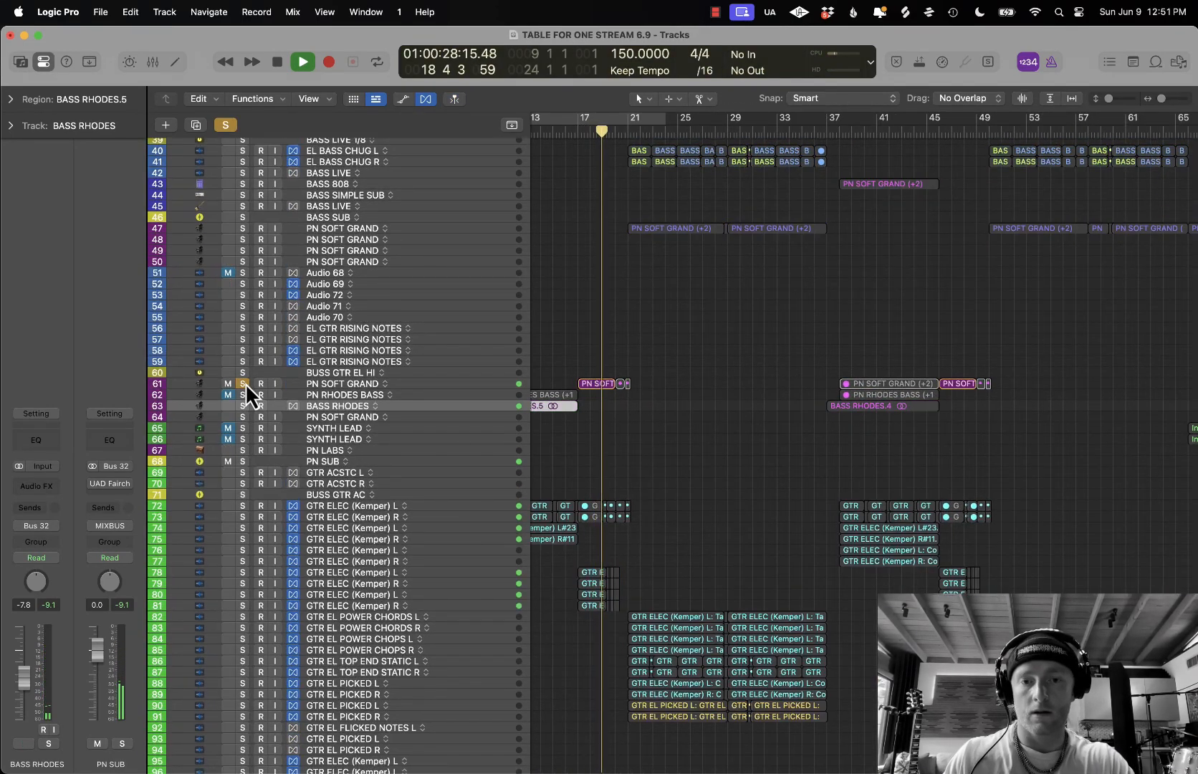
left_click(245, 384)
key("space")
- Set the cycle range from bar 21 to bar 43
scroll(745, 450, "down", 2)
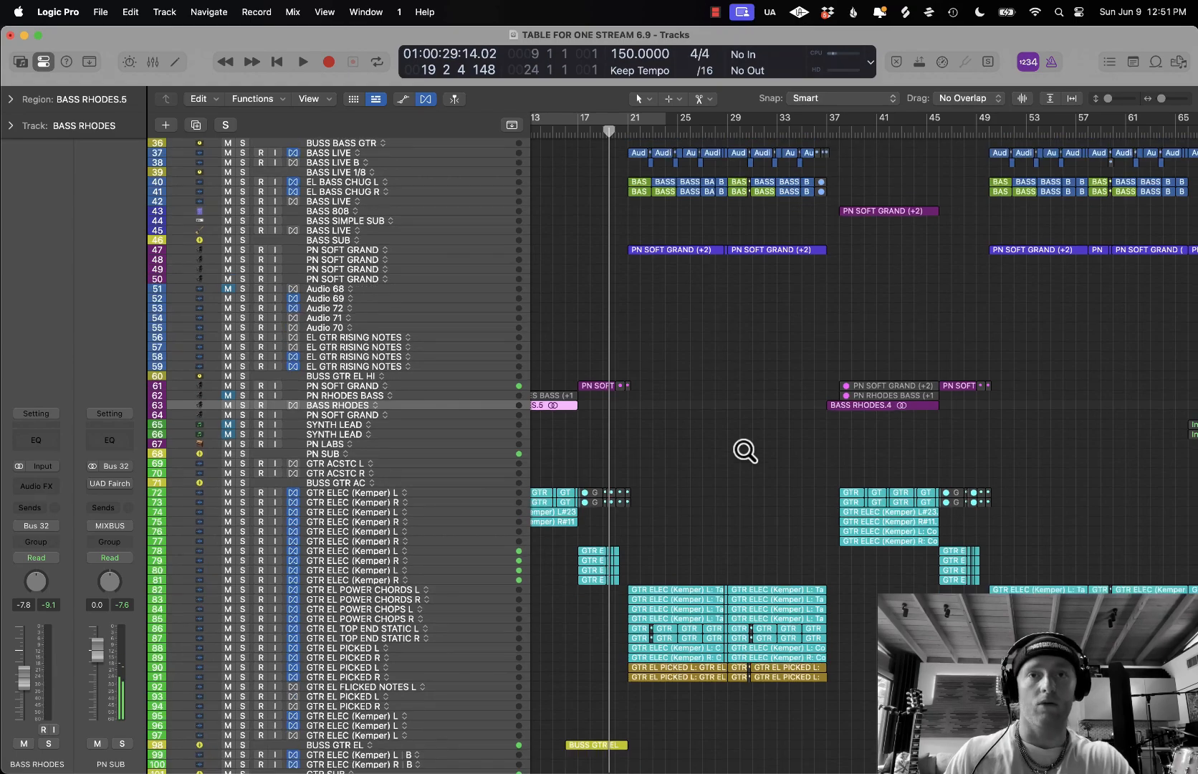
scroll(745, 450, "down", 3)
scroll(742, 459, "up", 10)
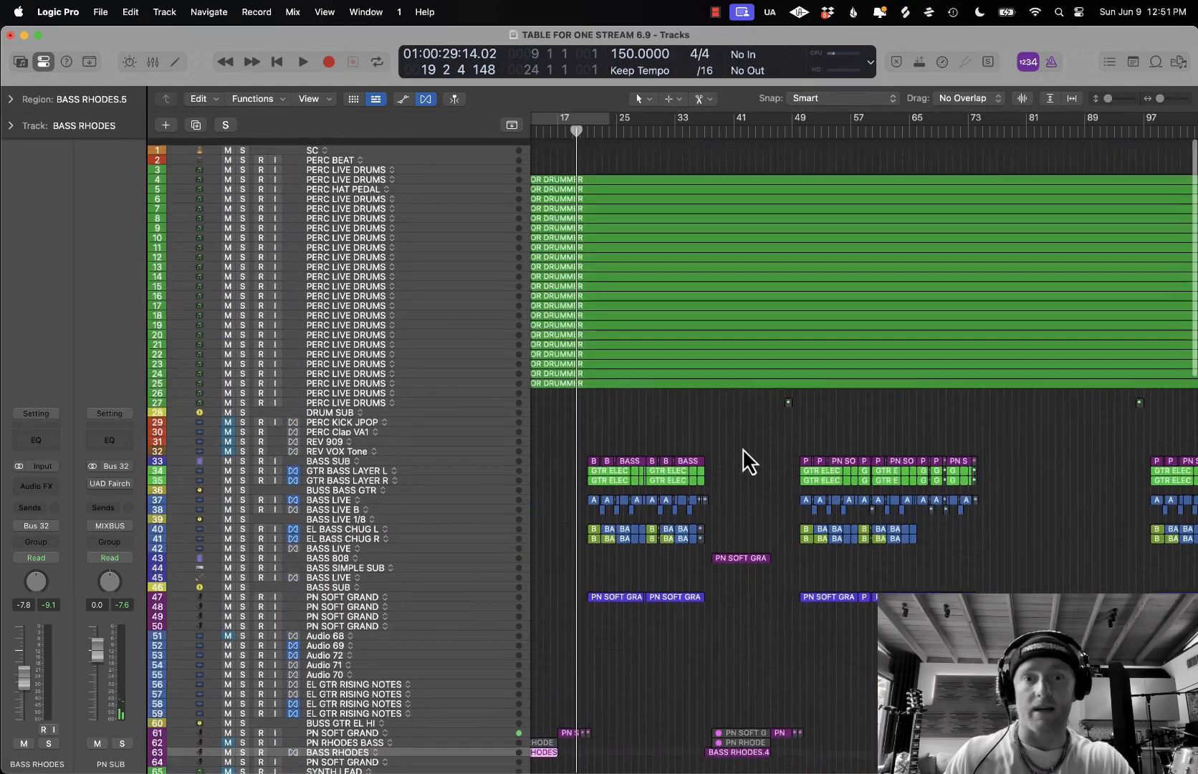
scroll(745, 458, "down", 5)
scroll(747, 460, "up", 2)
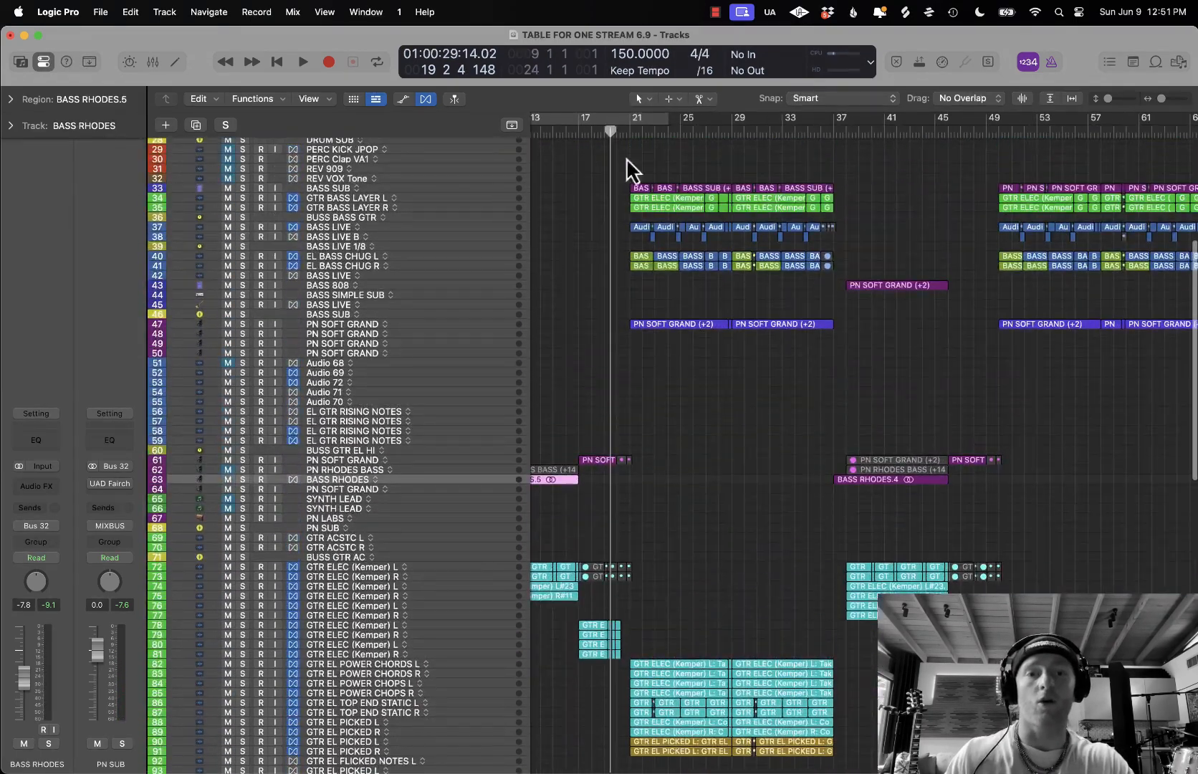
left_click_drag(630, 121, 910, 116)
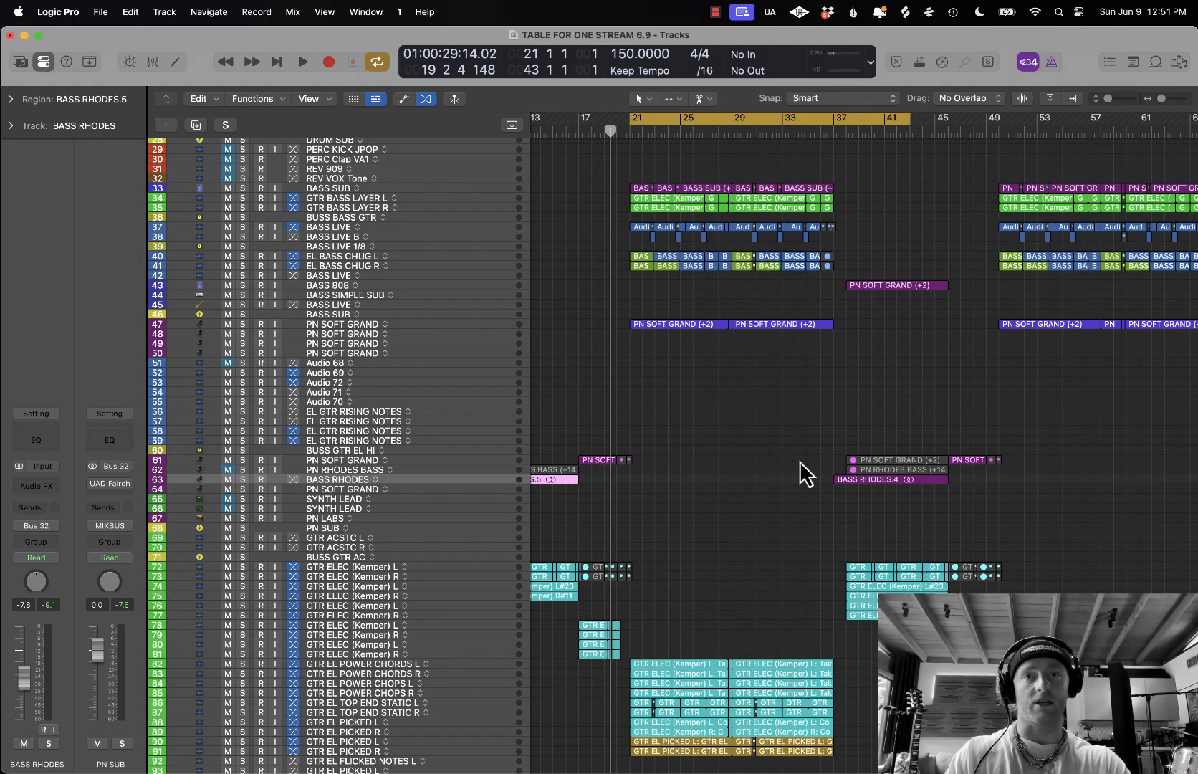
- Play the start of the bar 21 section briefly with the bass tracks in view, then stop
scroll(806, 472, "left", 5)
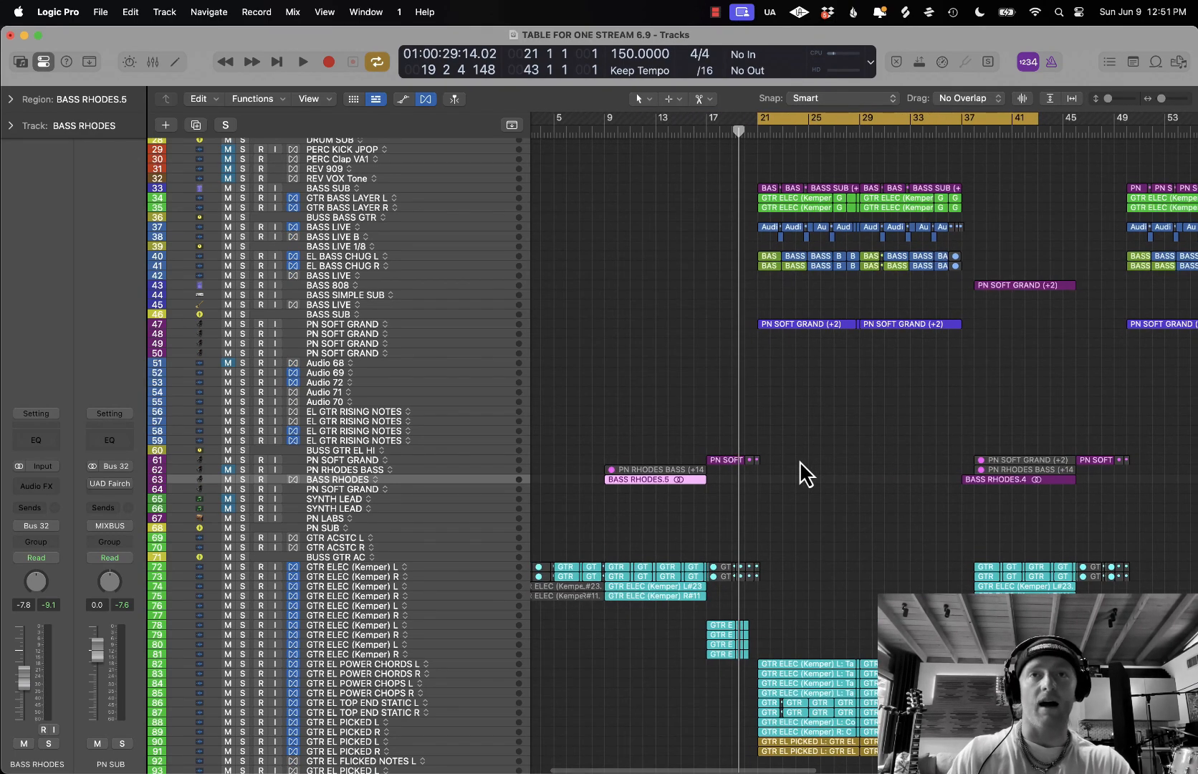
scroll(802, 463, "up", 8)
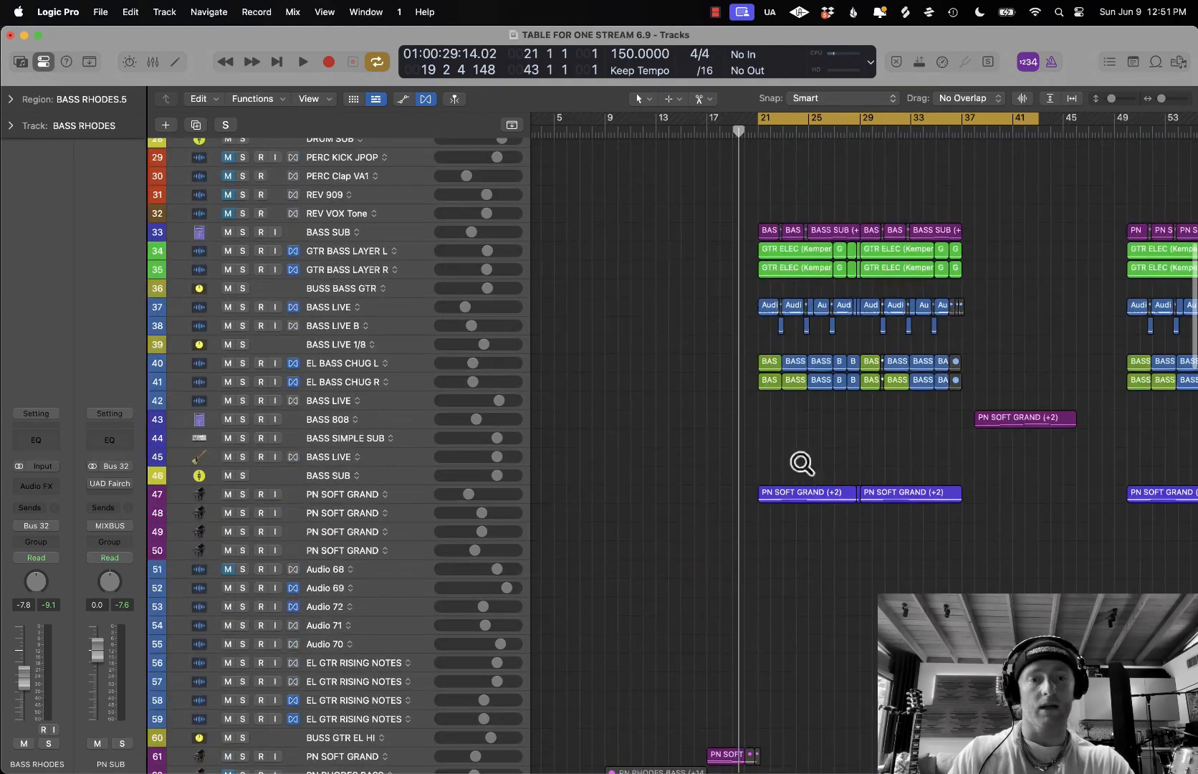
scroll(801, 464, "up", 3)
scroll(801, 470, "right", 3)
key("space")
scroll(802, 469, "down", 3)
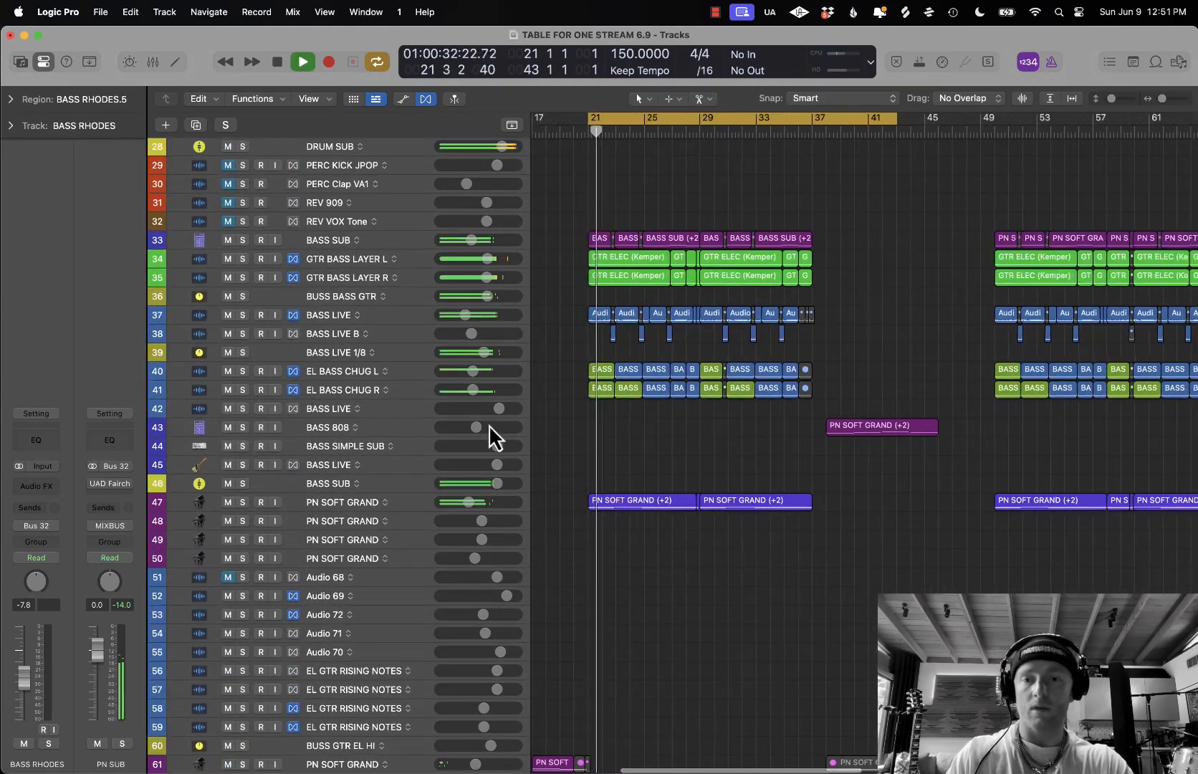
key("space")
- Play the section from bar 21 to about bar 29 with all the tracks in view, then stop playback
scroll(641, 434, "down", 5)
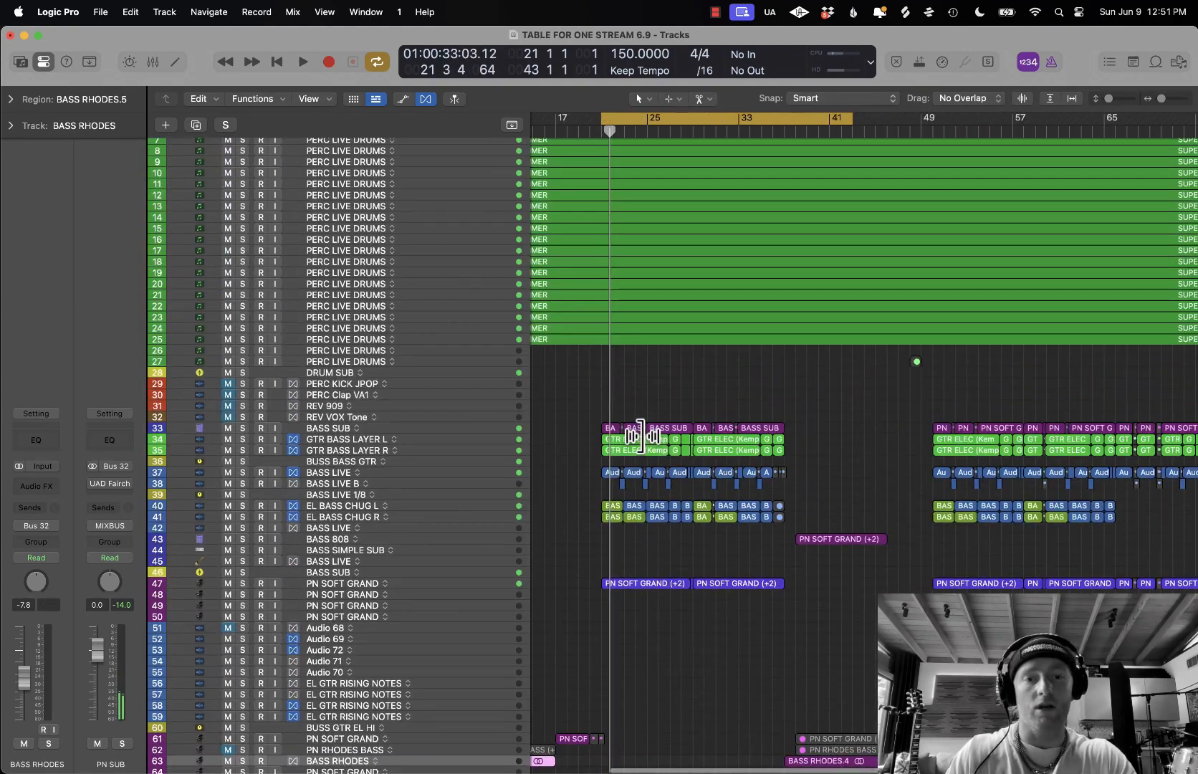
scroll(641, 435, "down", 2)
key("space")
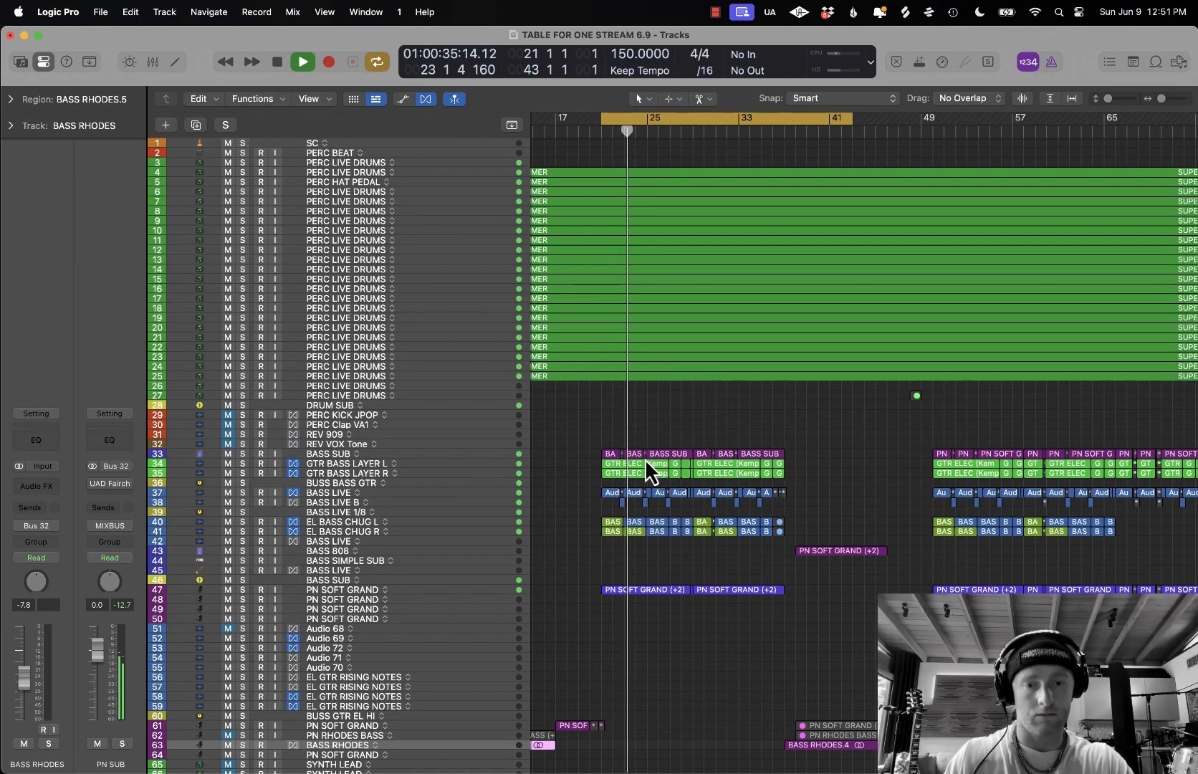
scroll(647, 511, "down", 8)
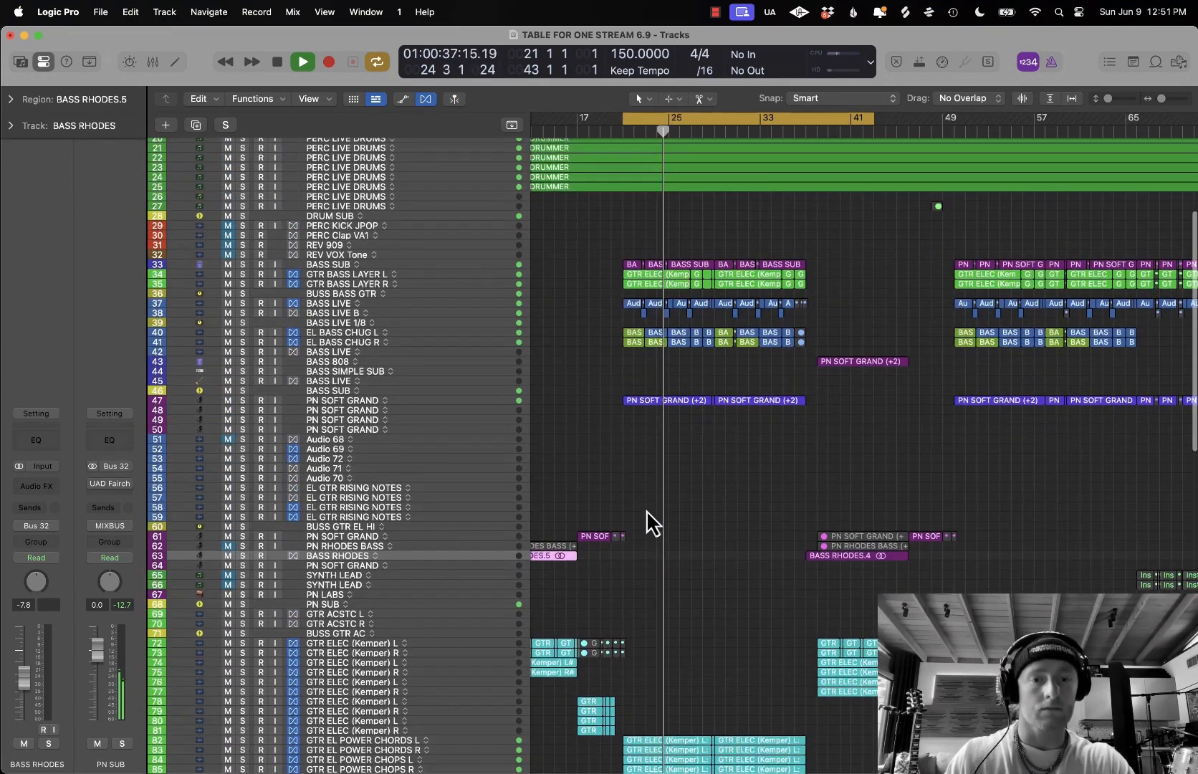
scroll(751, 476, "up", 1)
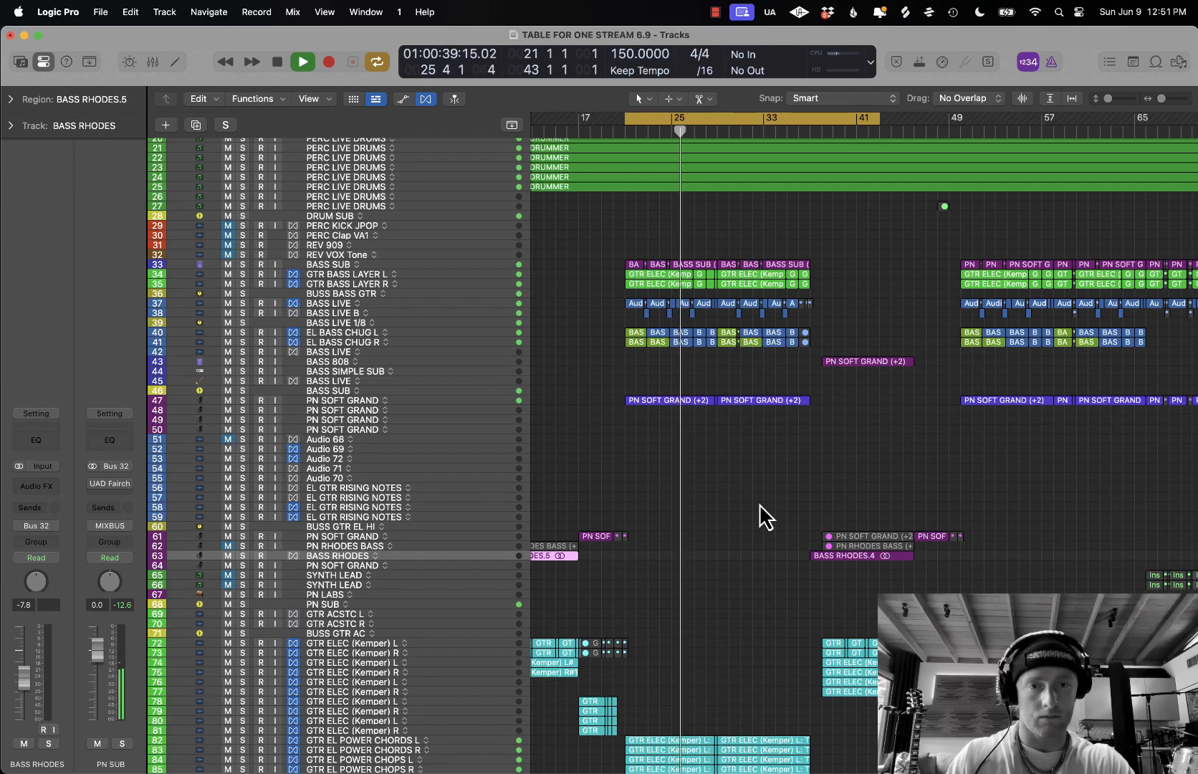
scroll(759, 503, "down", 2)
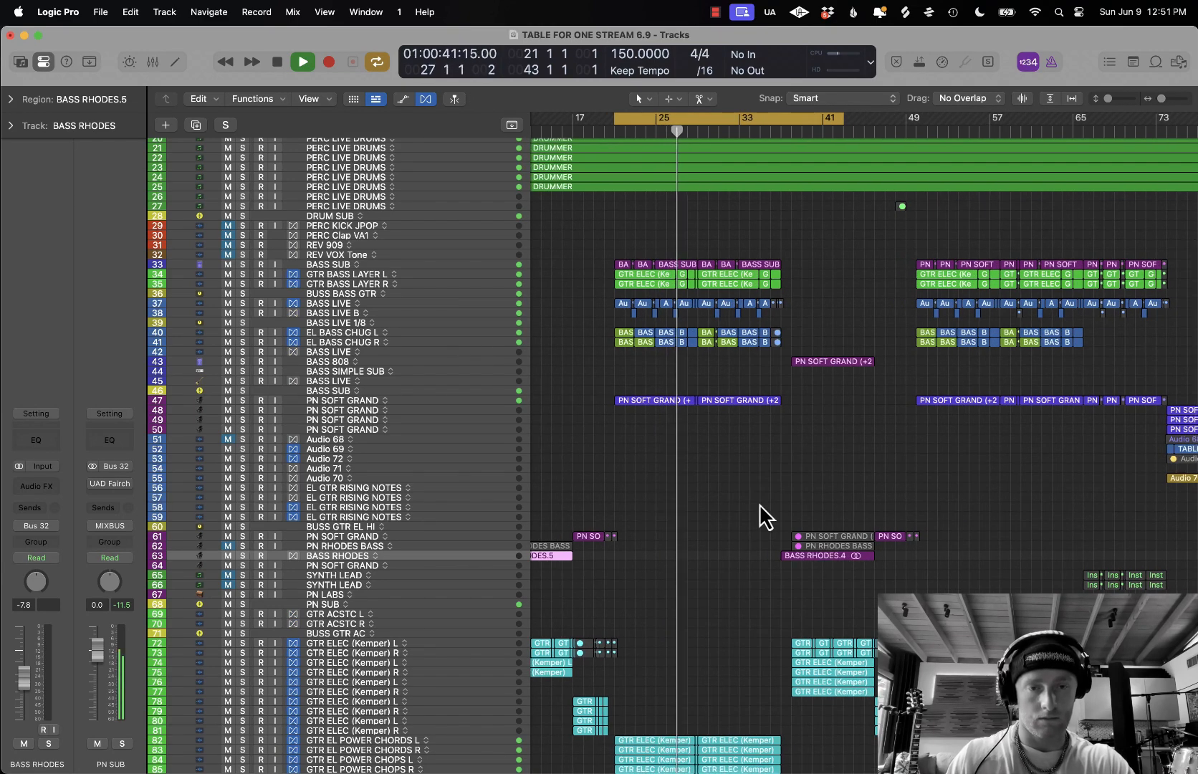
scroll(759, 503, "up", 2)
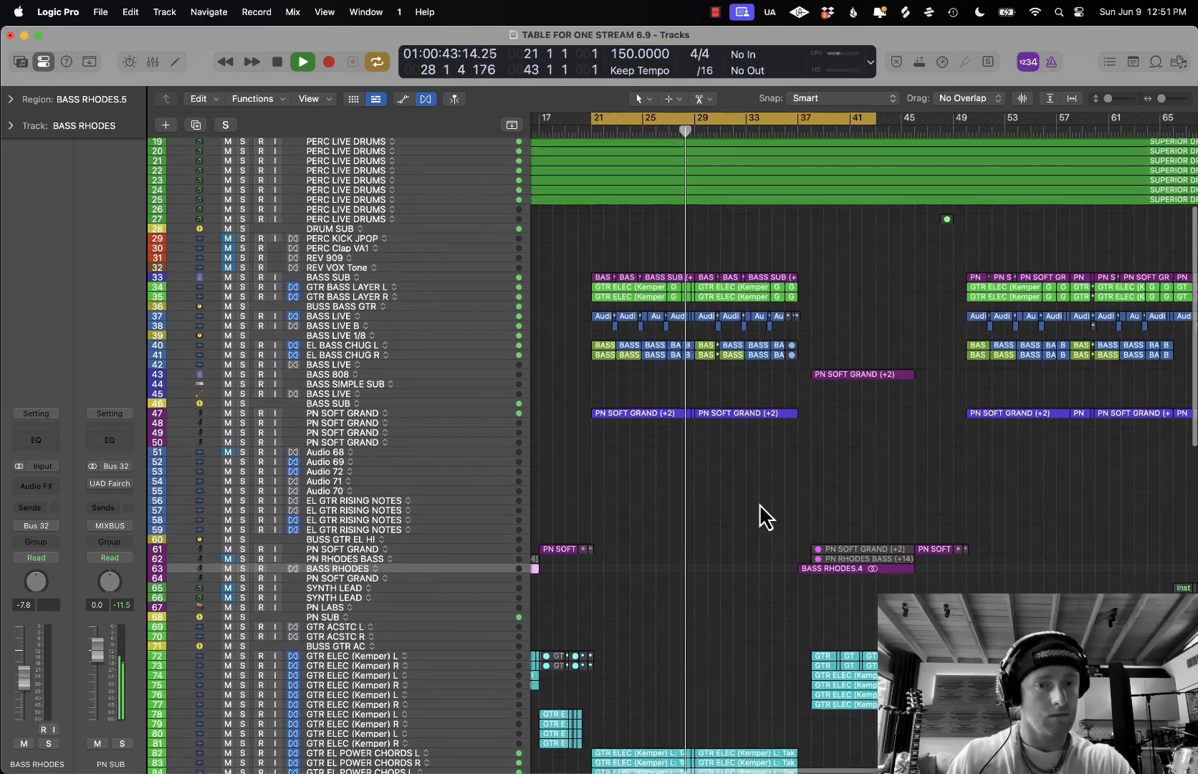
scroll(733, 508, "down", 2)
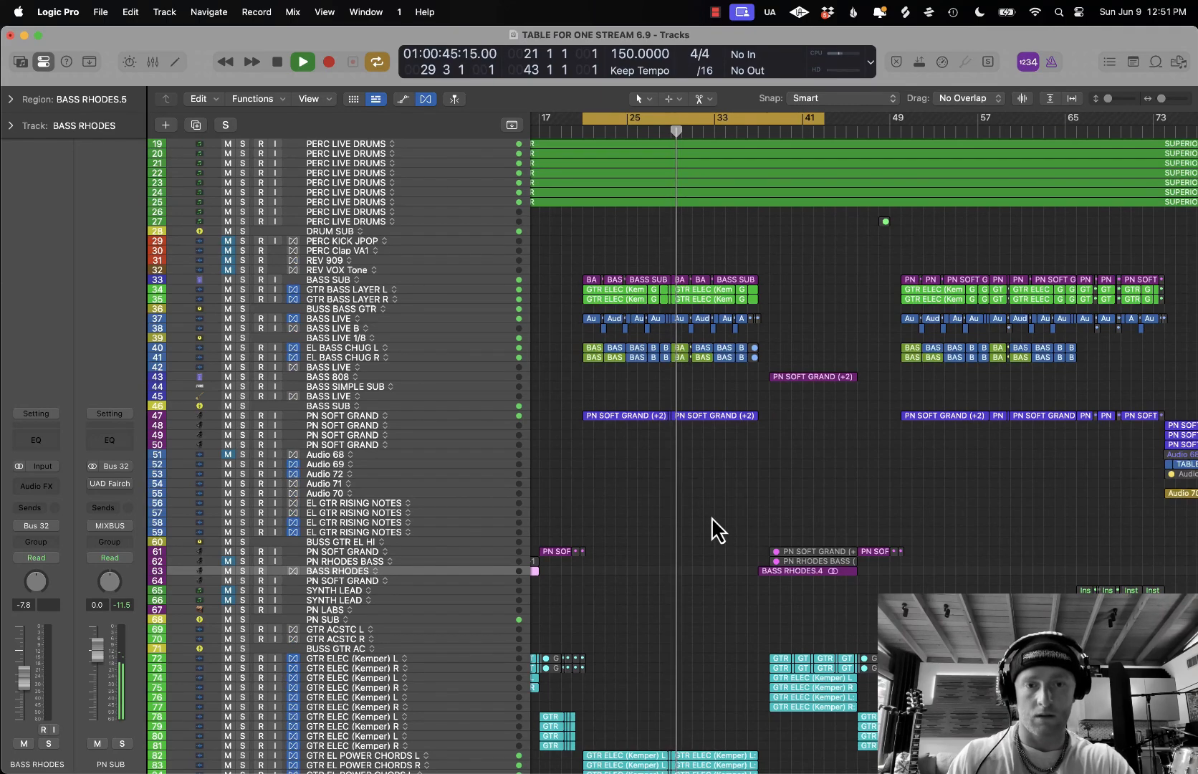
key("space")
- Solo BASS SUB on track 33, select it and play the start of the bar 21 section briefly
scroll(621, 422, "up", 3)
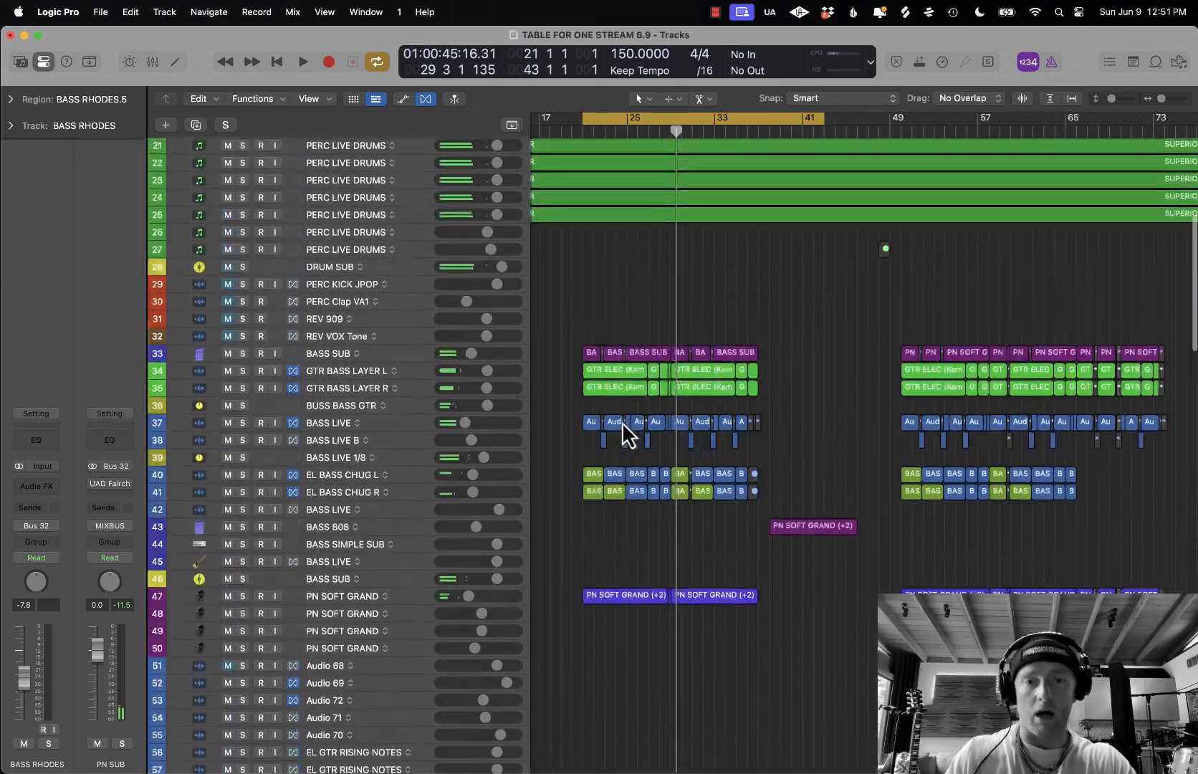
scroll(621, 422, "up", 2)
left_click(243, 332)
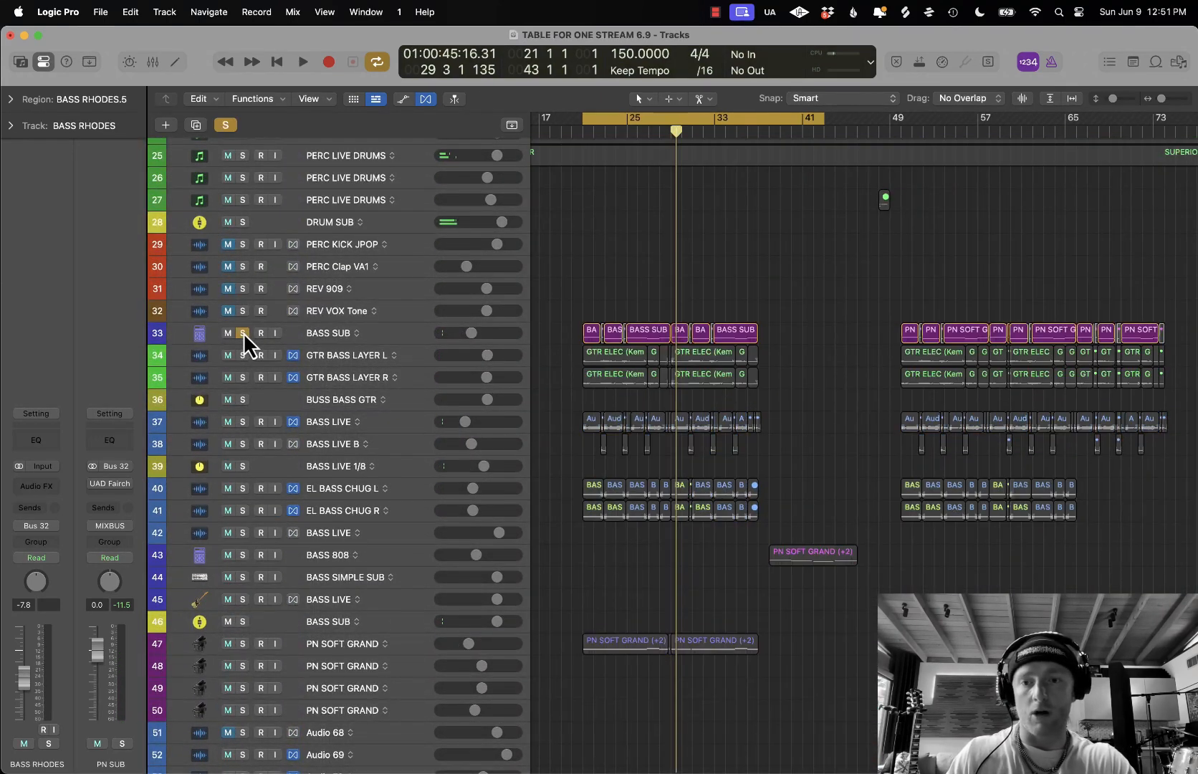
key("space")
left_click(406, 332)
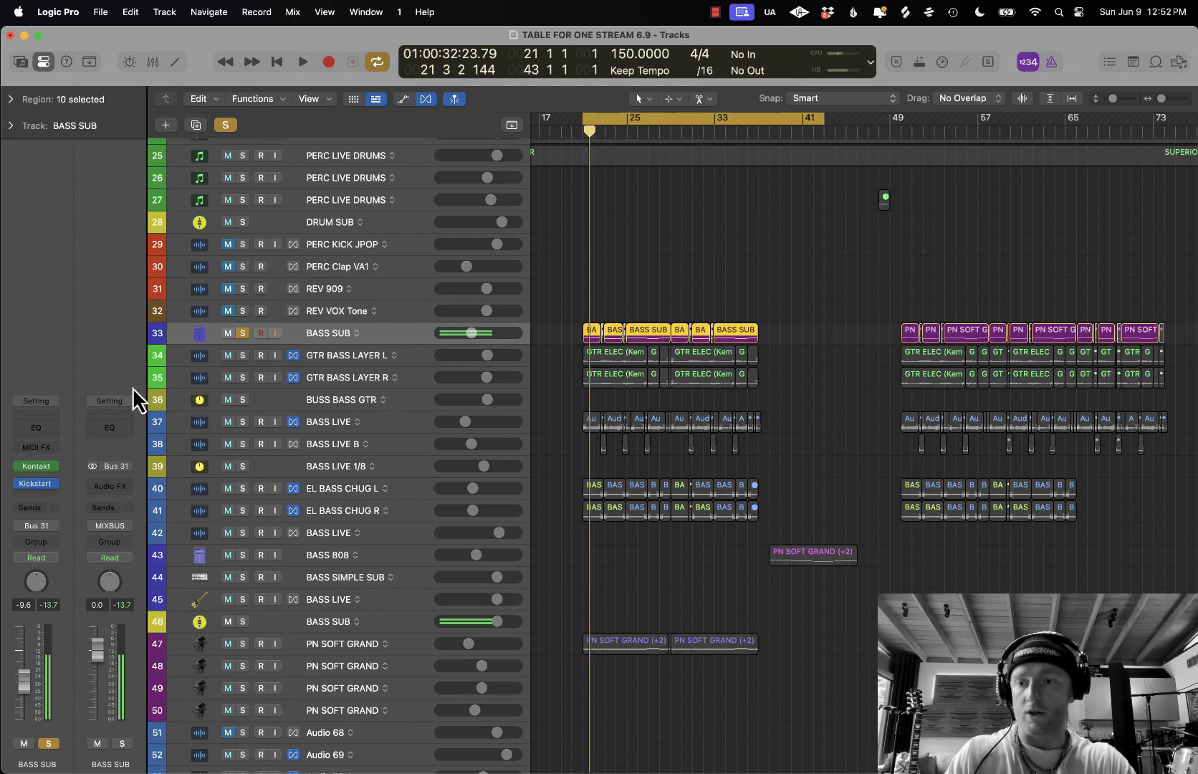
- Open the Kontakt instrument on BASS SUB to examine its Classic 808 Sub Bass patch, and close it again
left_click(36, 466)
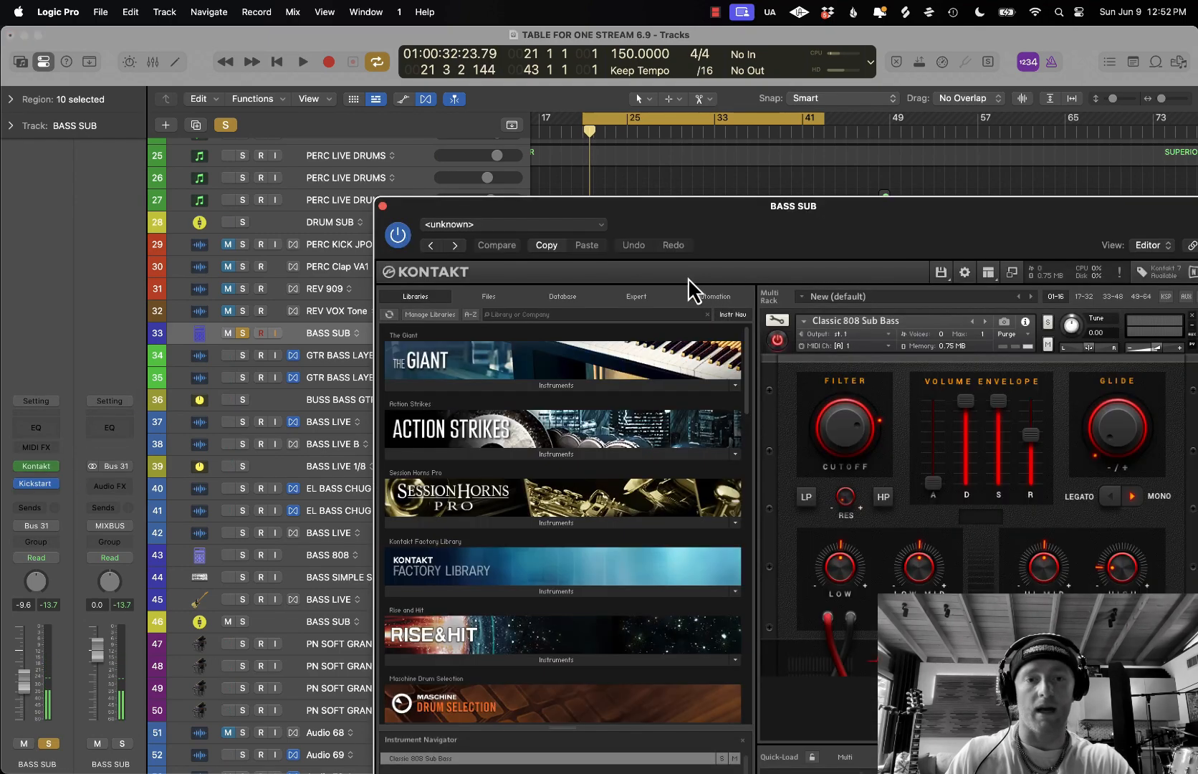
left_click_drag(911, 213, 689, 88)
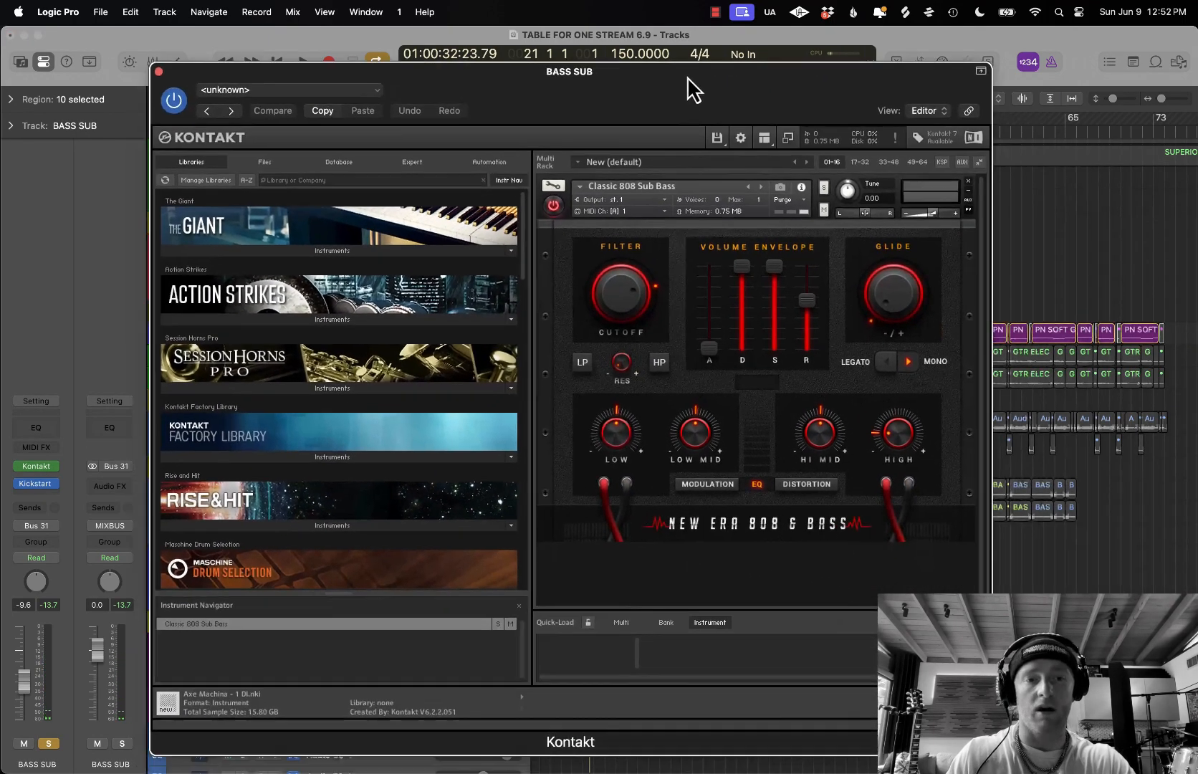
left_click(159, 69)
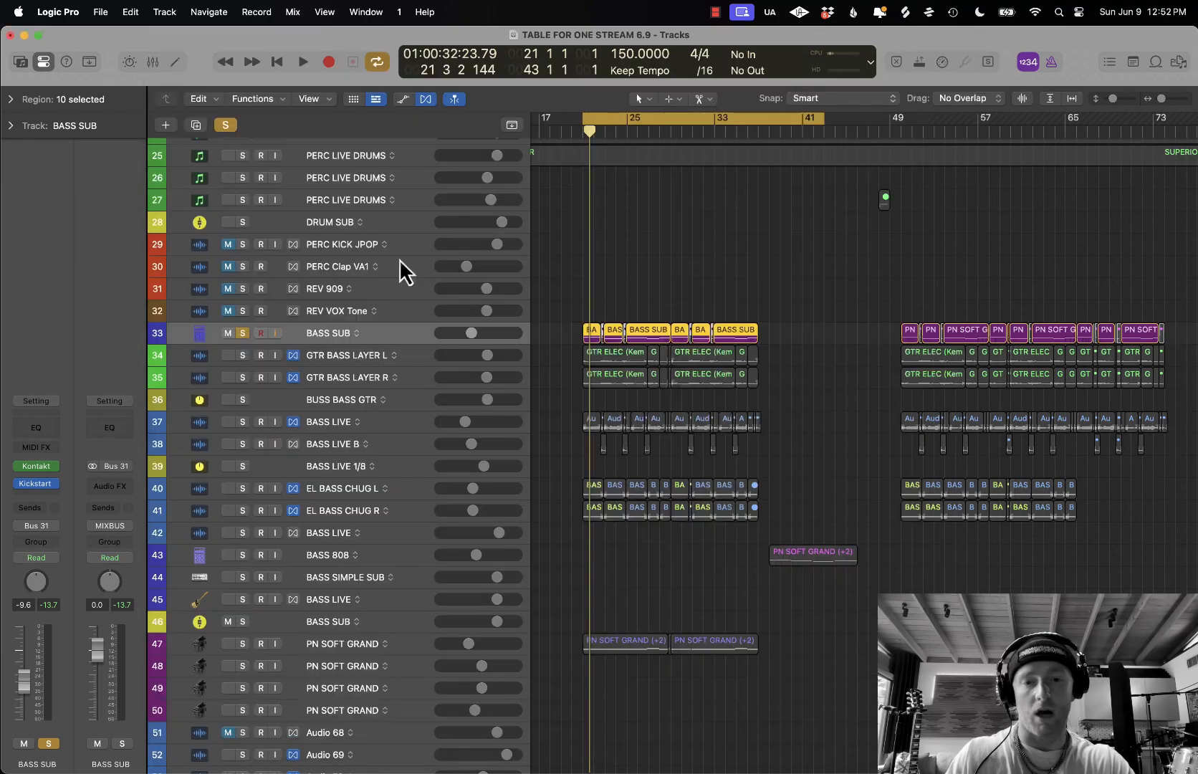
- Add GTR BASS LAYER L and R to the solo, play them from bar 21 with taller tracks, and select each layer
left_click(243, 355)
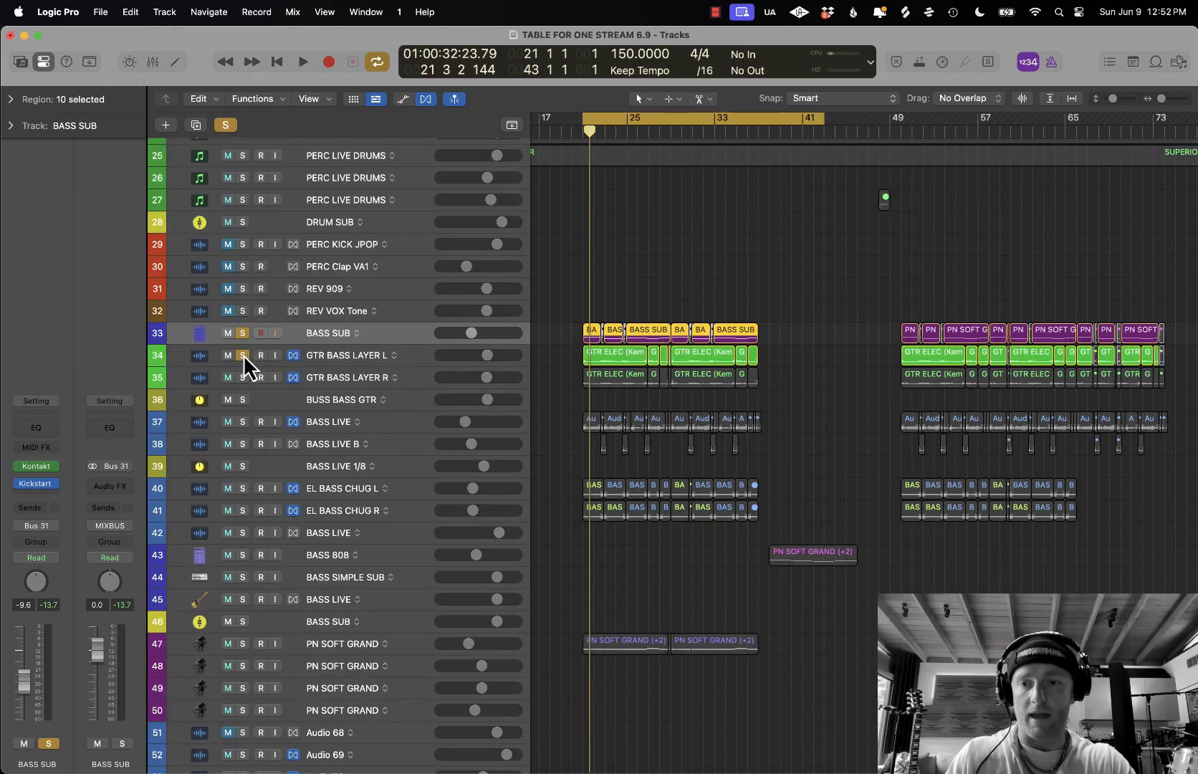
left_click(243, 377)
key("space")
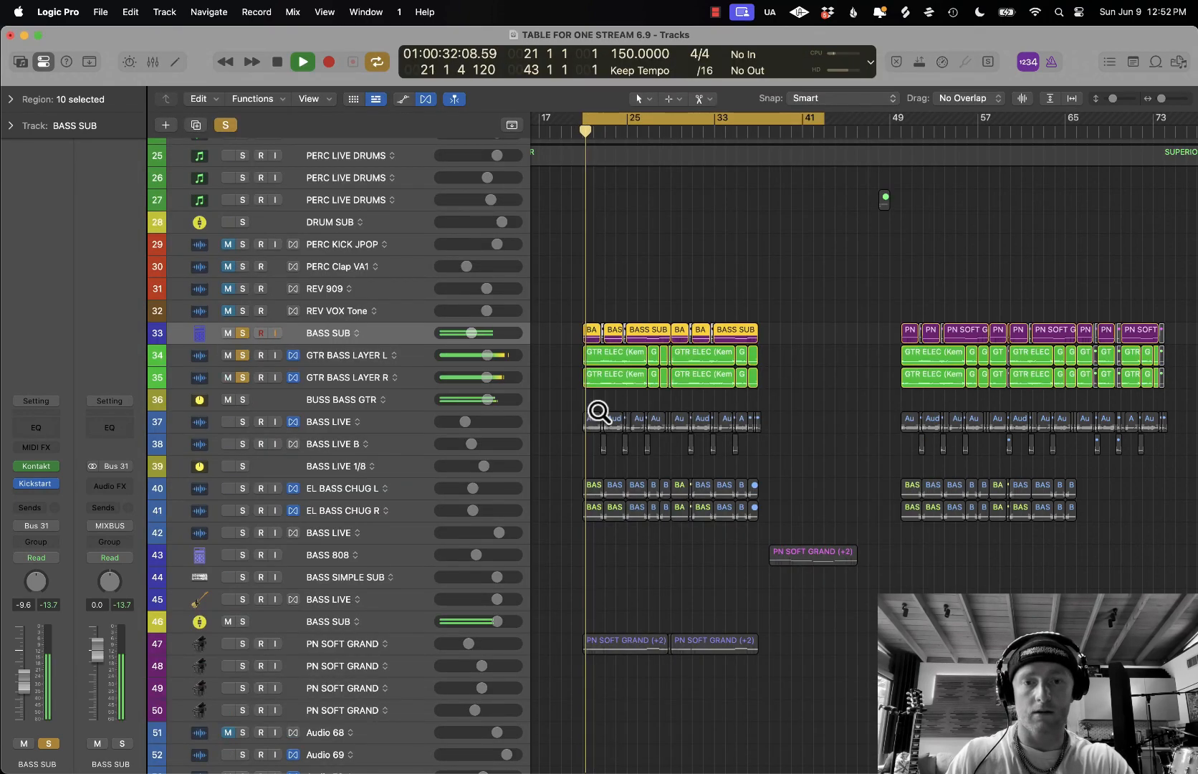
key("cmd+Down")
left_click(370, 389)
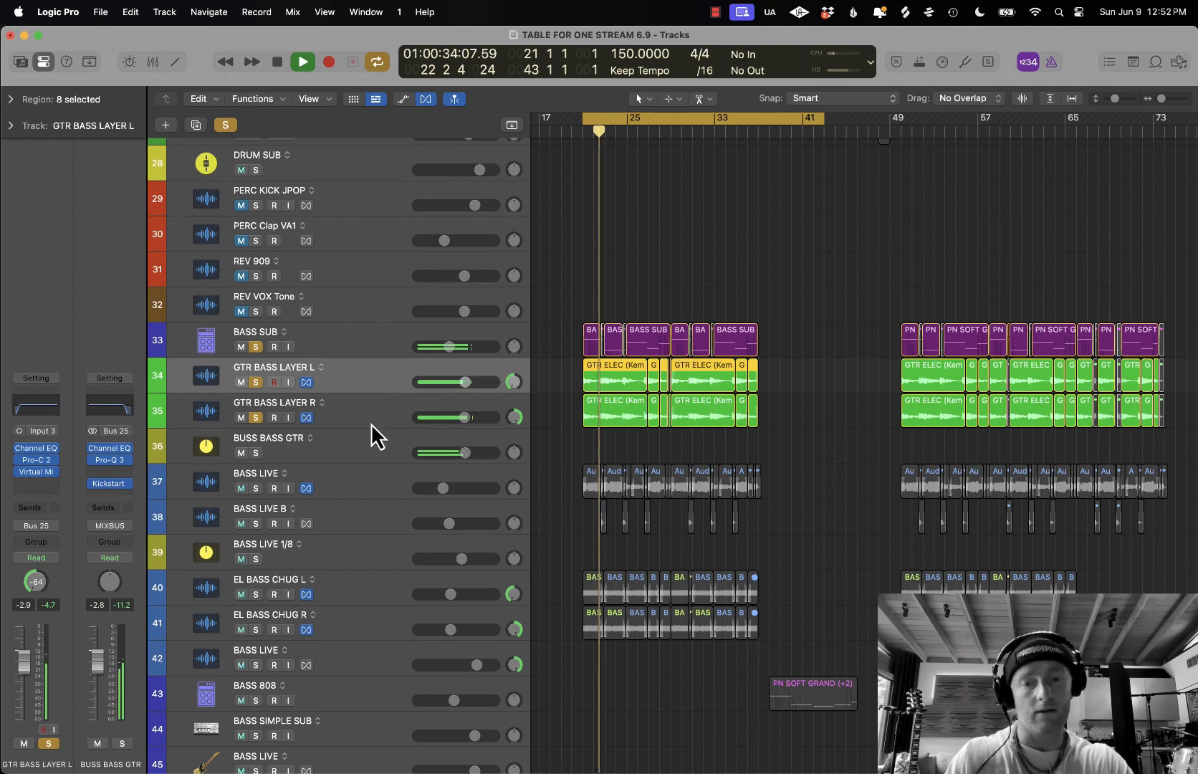
key("space")
left_click(373, 414)
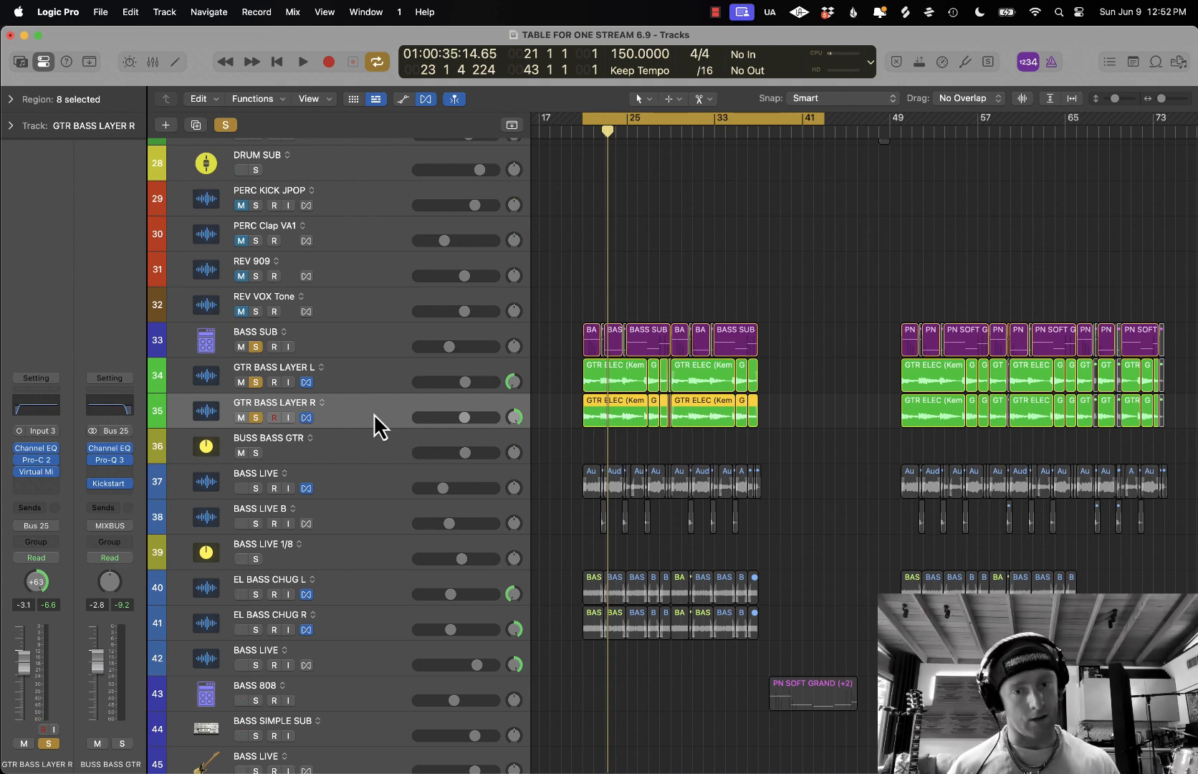
- Add BASS LIVE on track 37 to the soloed bass layers, select it, play briefly and stop
left_click(255, 488)
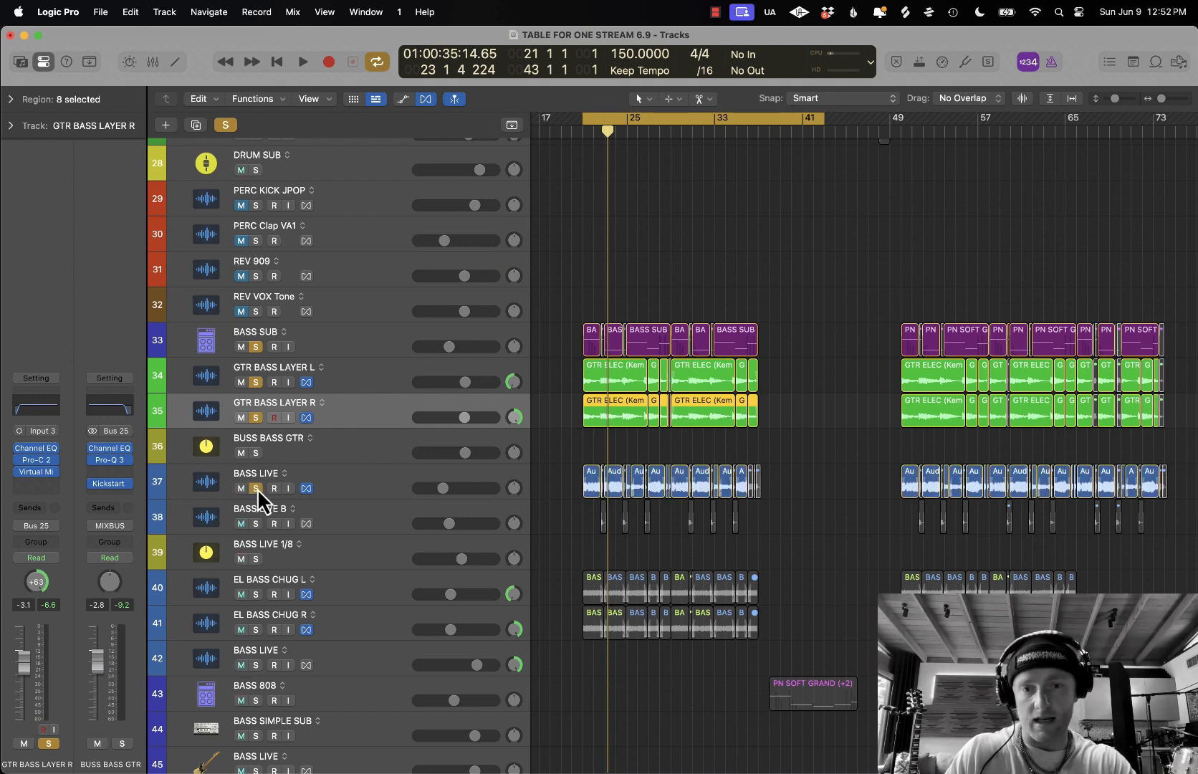
key("space")
left_click(348, 483)
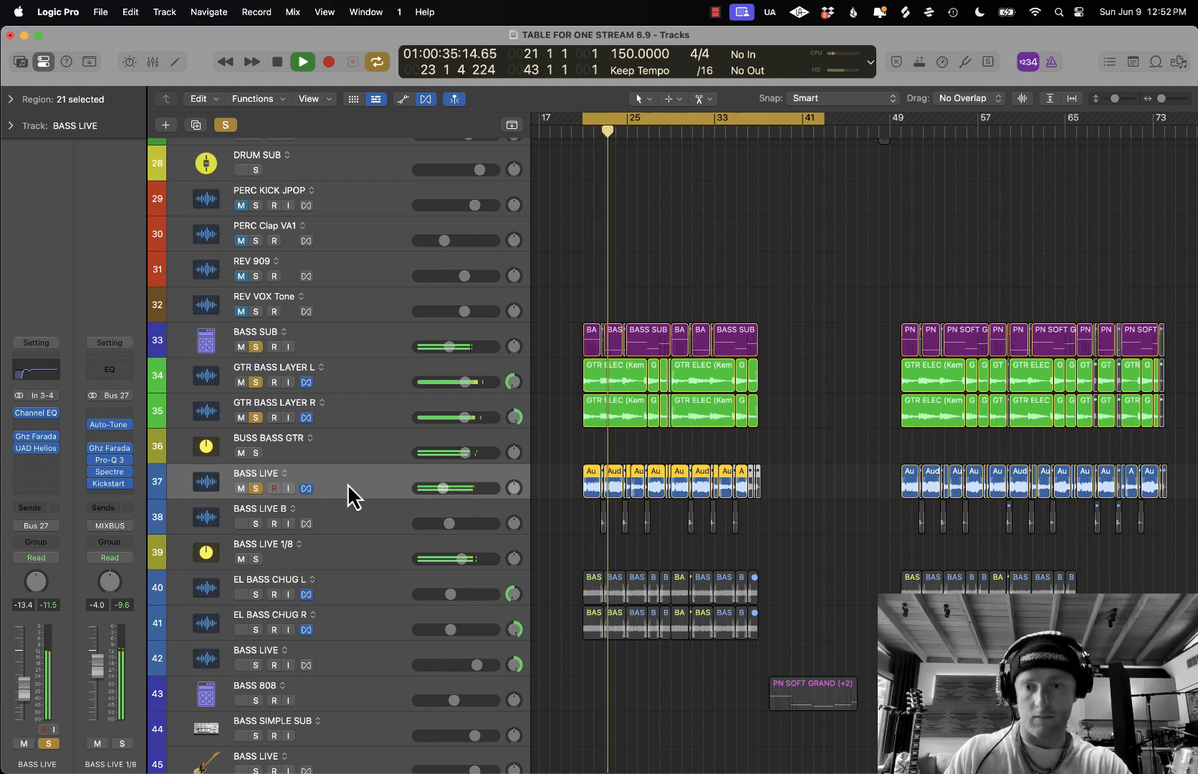
key("space")
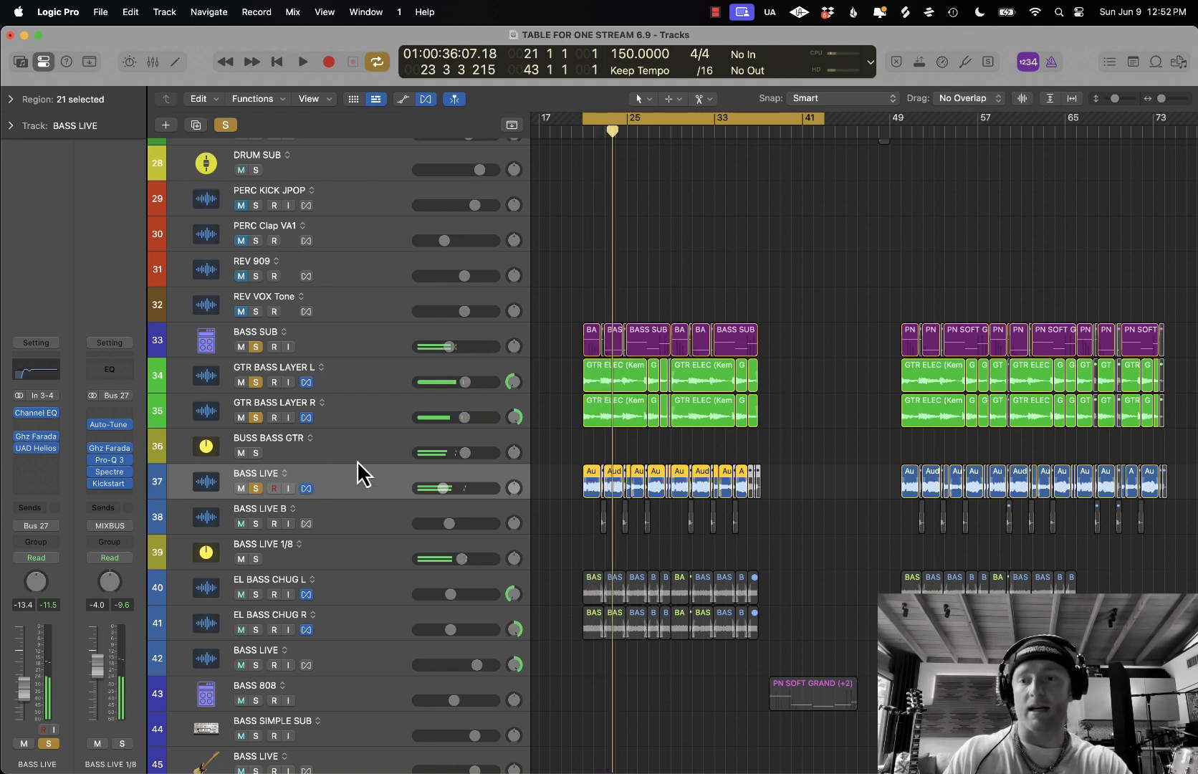
- Open the Ghz Faraday Limiter on BASS LIVE and play the start of the section to examine its gain reduction
scroll(387, 477, "down", 3)
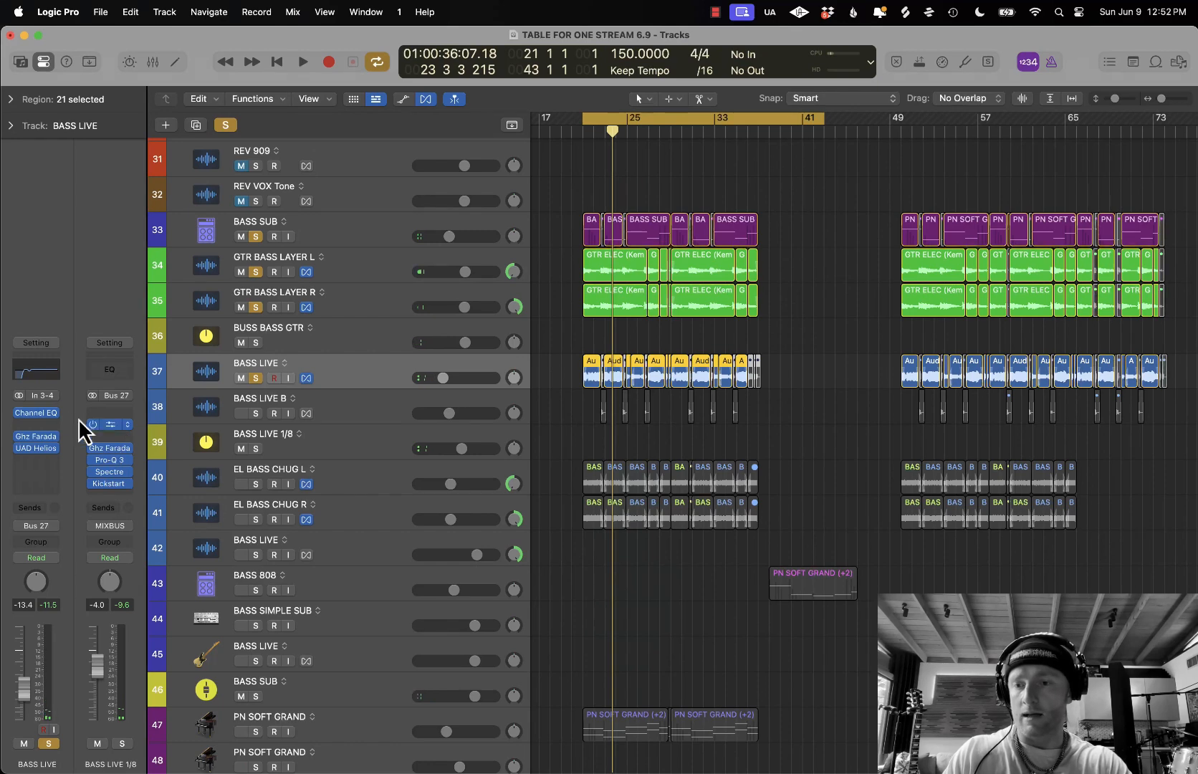
left_click(36, 436)
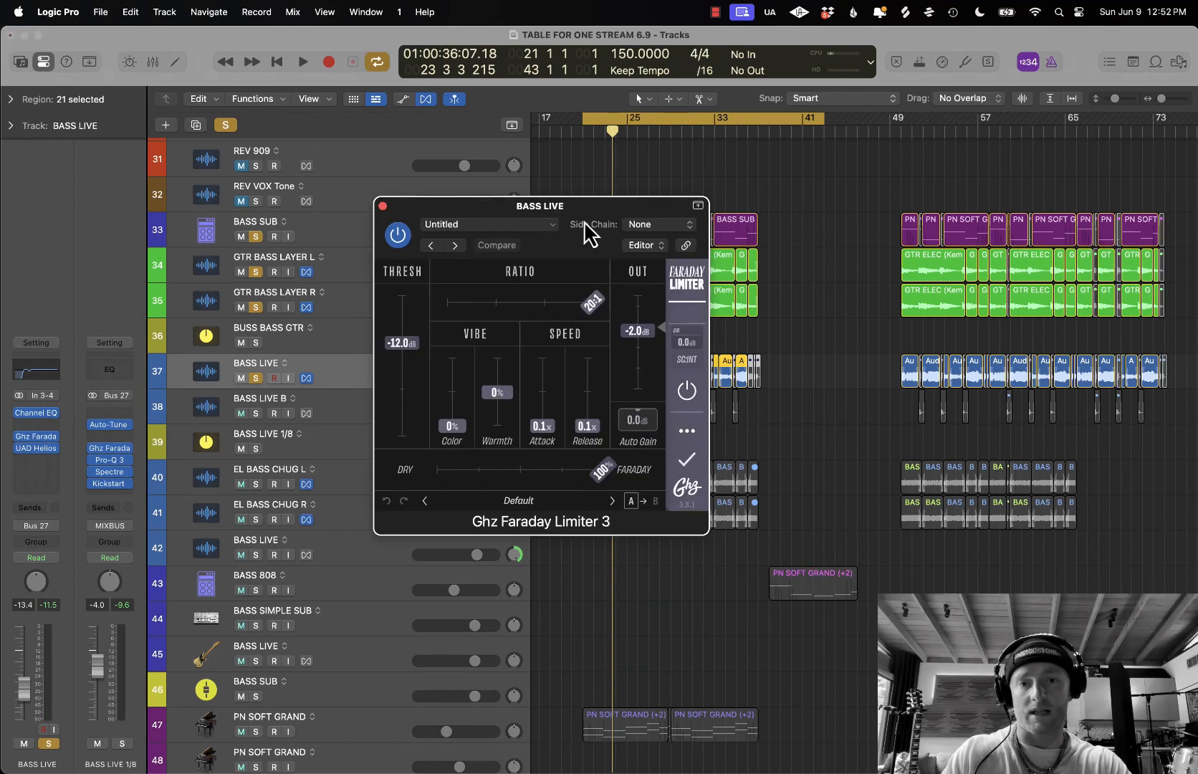
left_click_drag(592, 205, 593, 167)
key("space")
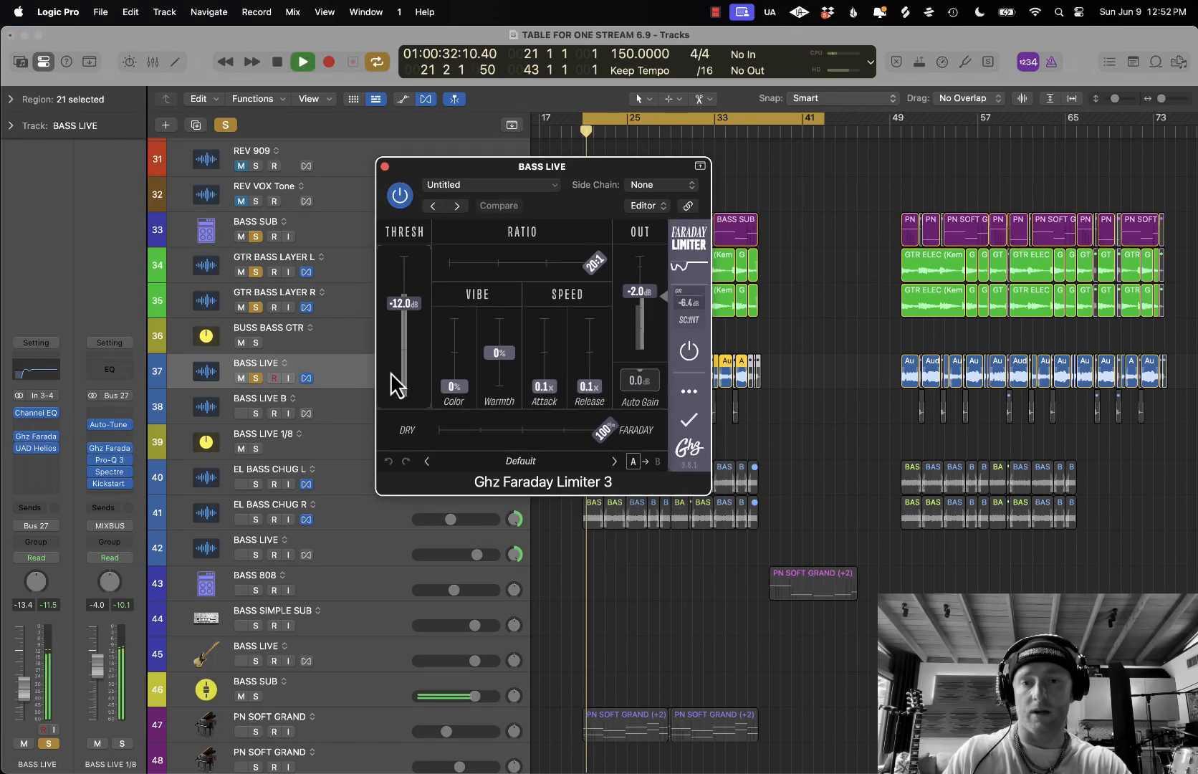
key("space")
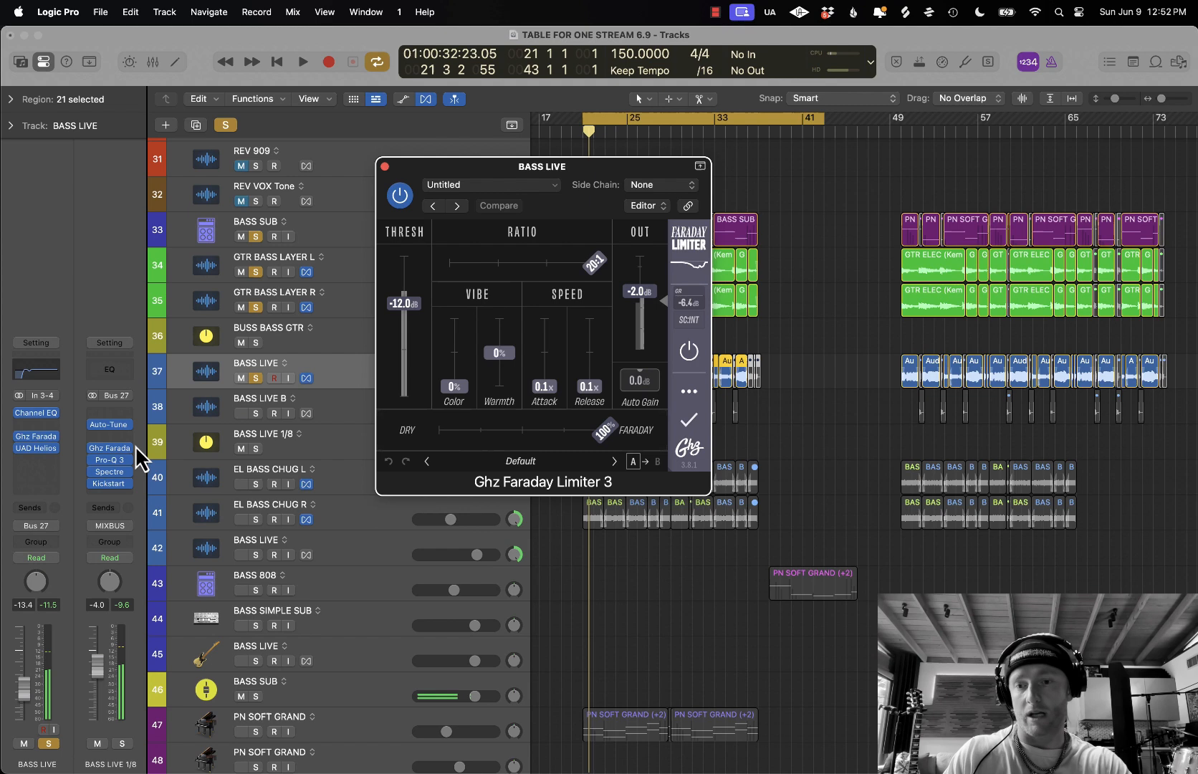
- Open the UAD Helios EQ on BASS LIVE, nudge its mid frequency control, and close both plug-in windows
left_click(39, 450)
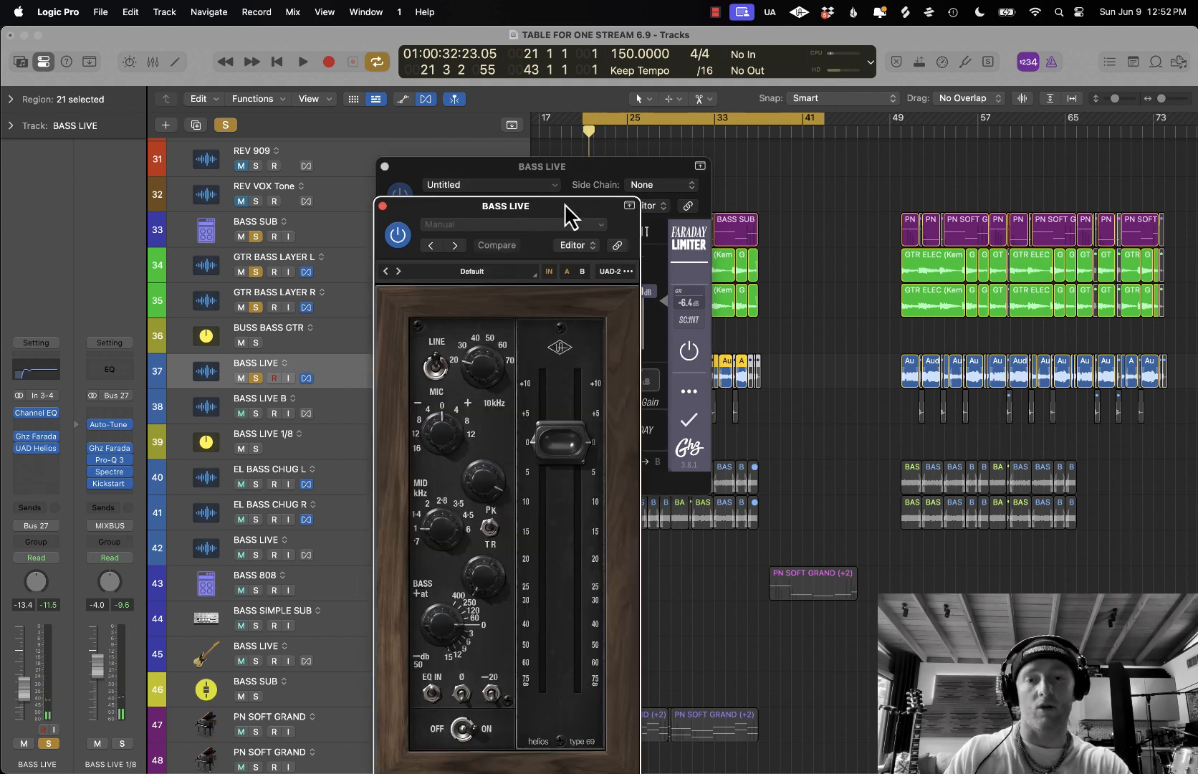
left_click_drag(571, 206, 1005, 183)
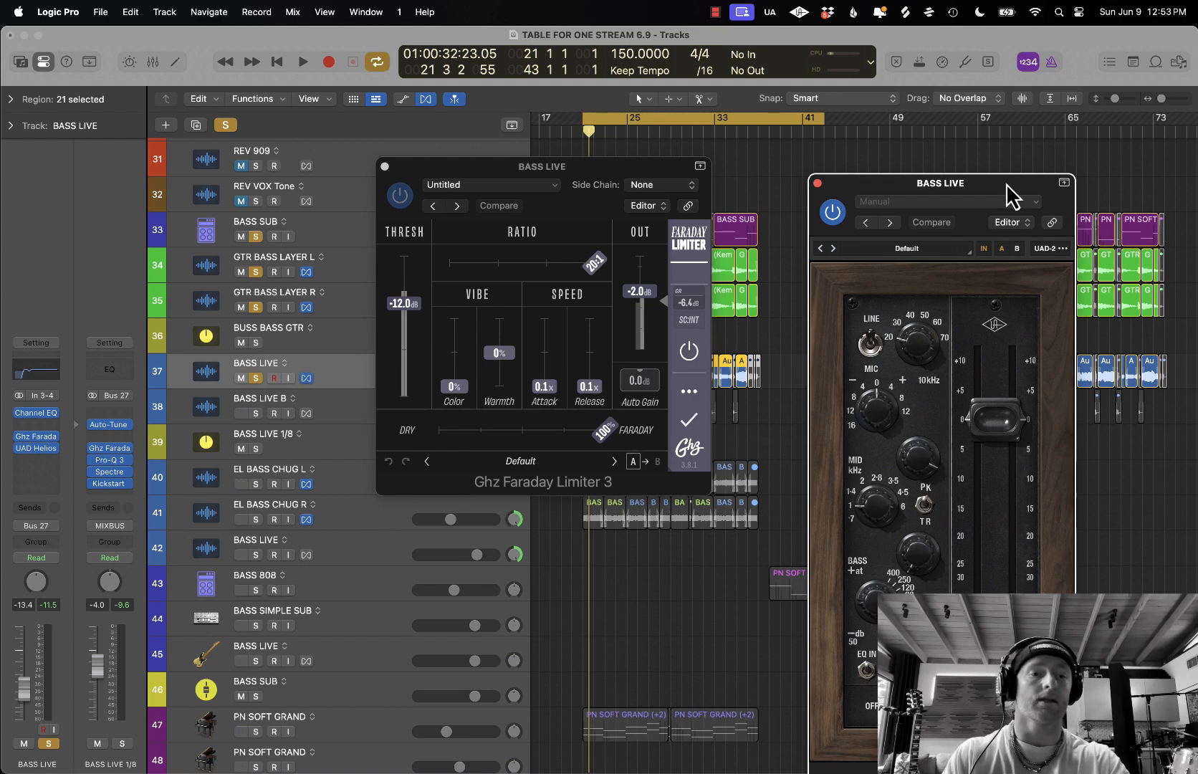
left_click_drag(947, 184, 895, 129)
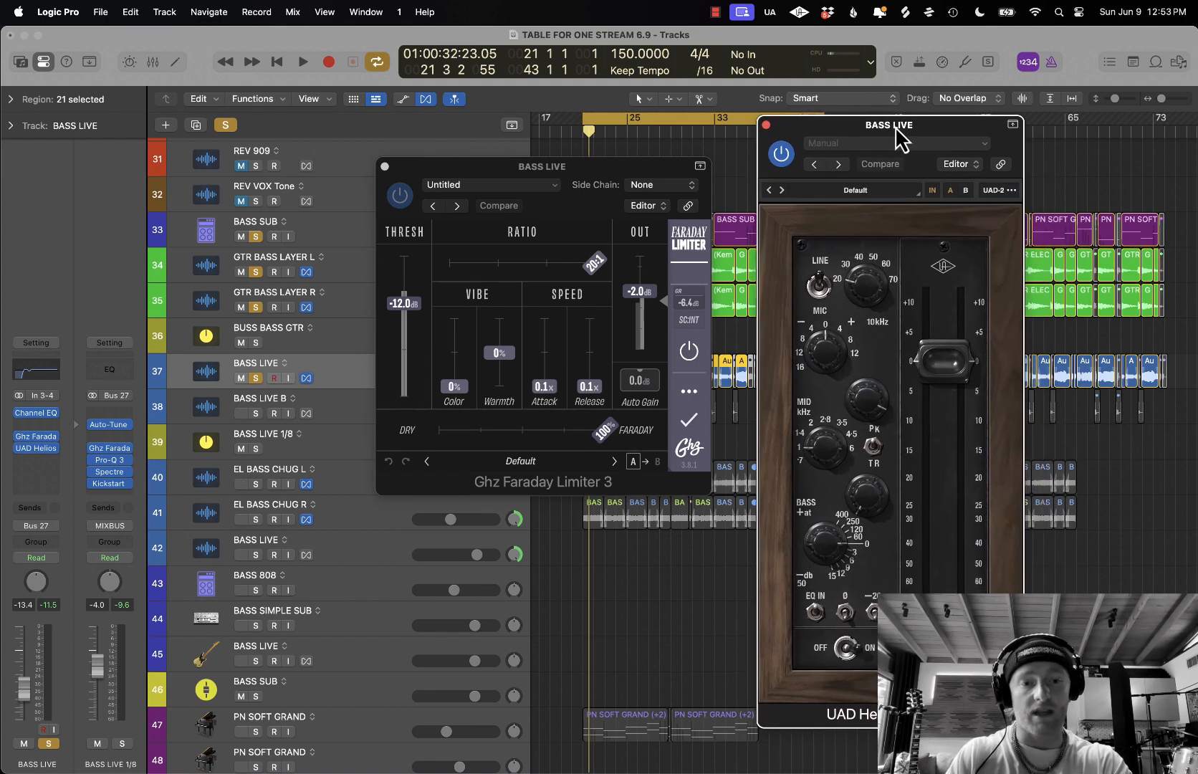
left_click_drag(829, 451, 824, 447)
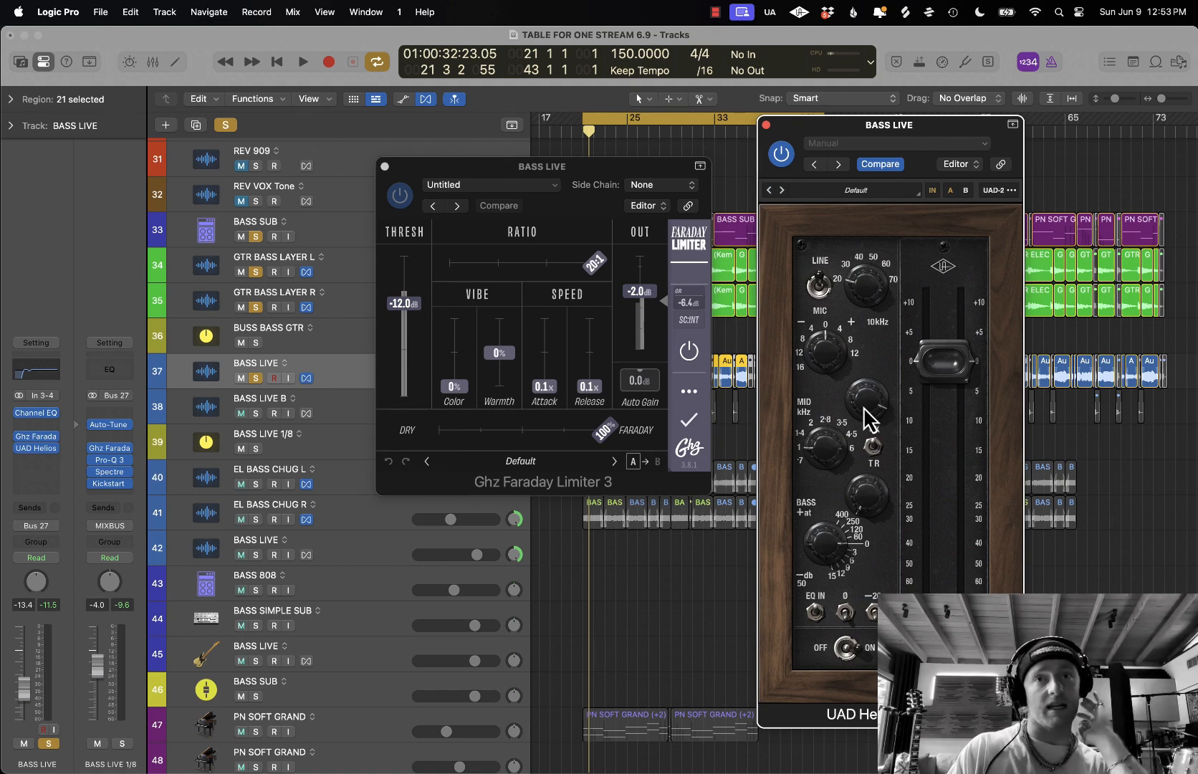
left_click(766, 125)
left_click(385, 167)
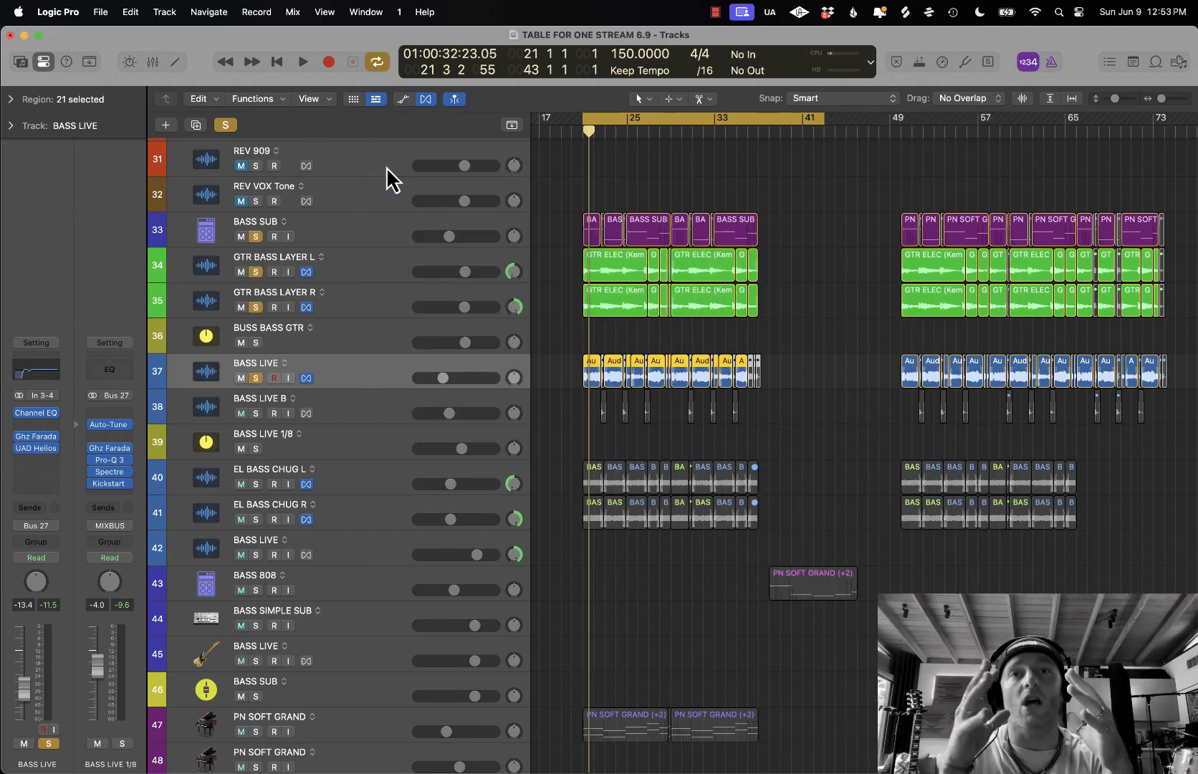
- Clear the bass solos, play from bar 21, solo EL BASS CHUG L and R briefly, then unsolo them and stop playback
left_click_drag(255, 237, 257, 380)
key("space")
left_click(256, 483)
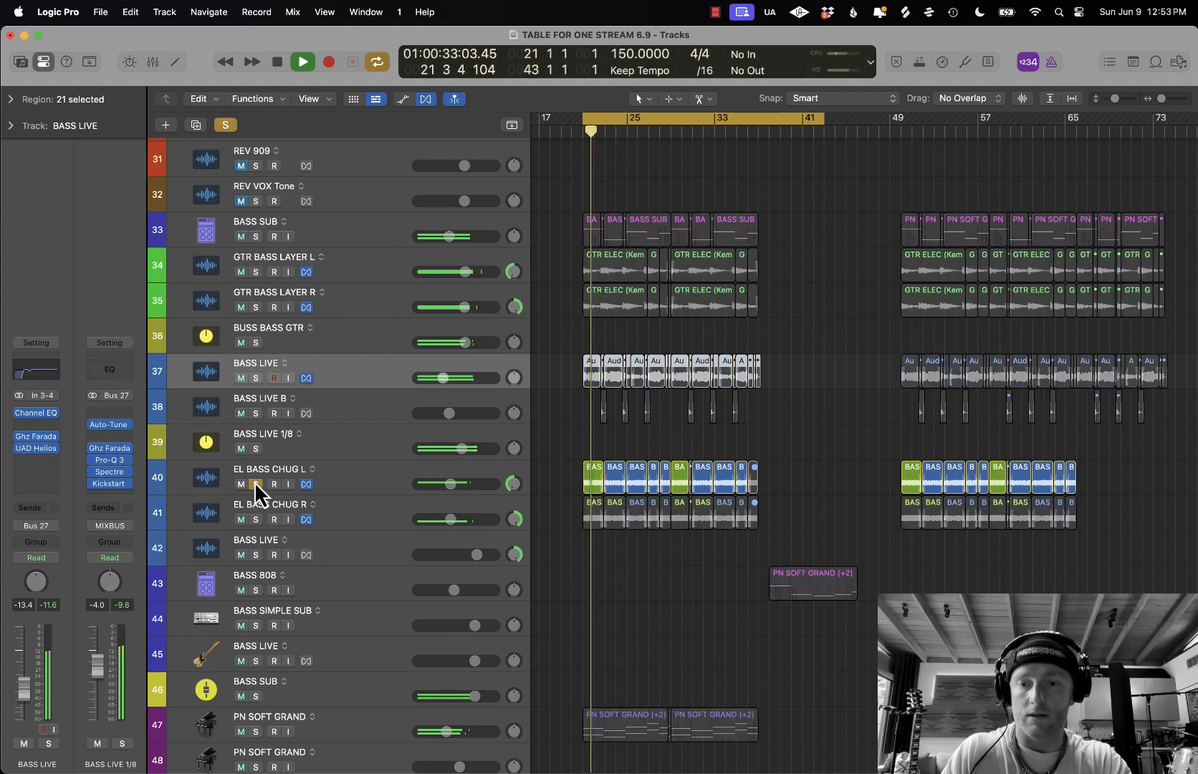
left_click(256, 519)
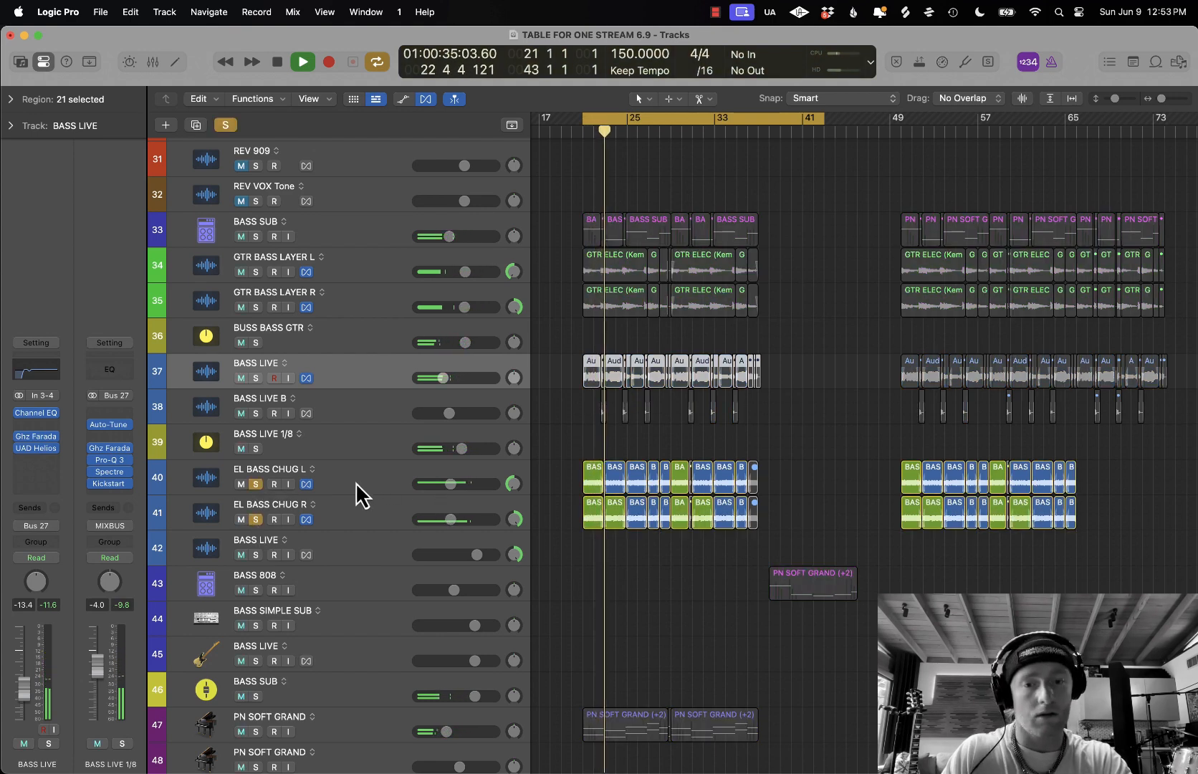
left_click(256, 484)
left_click(255, 519)
scroll(565, 558, "down", 6)
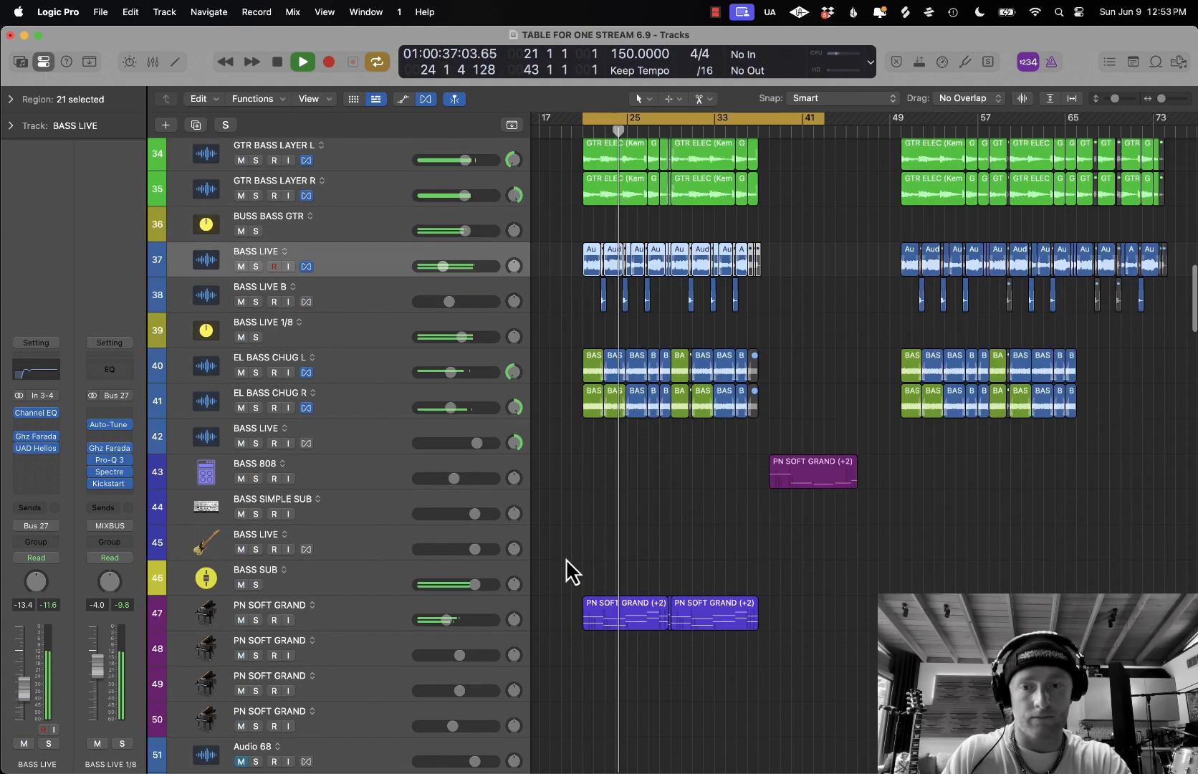
key("space")
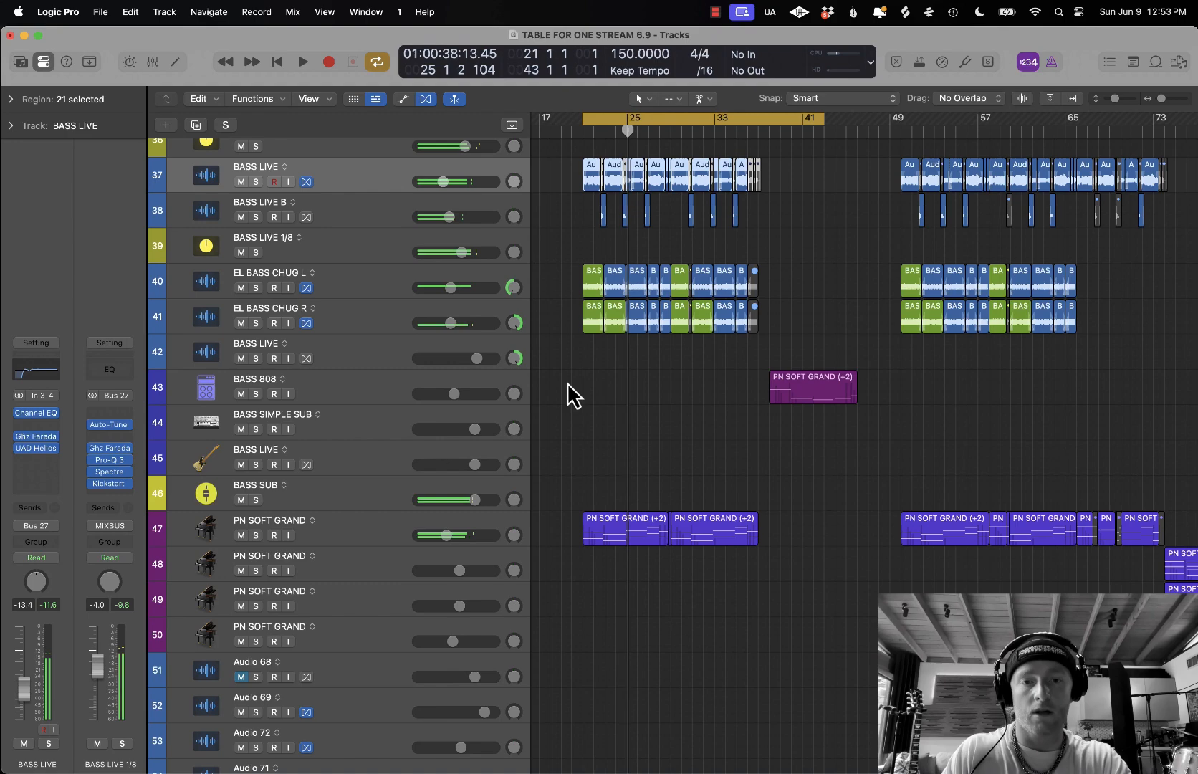
- Solo the electric guitar tracks 82 to 91, from GTR EL POWER CHORDS L through GTR EL PICKED R
left_click(655, 382, "ctrl+alt")
key("super+Left")
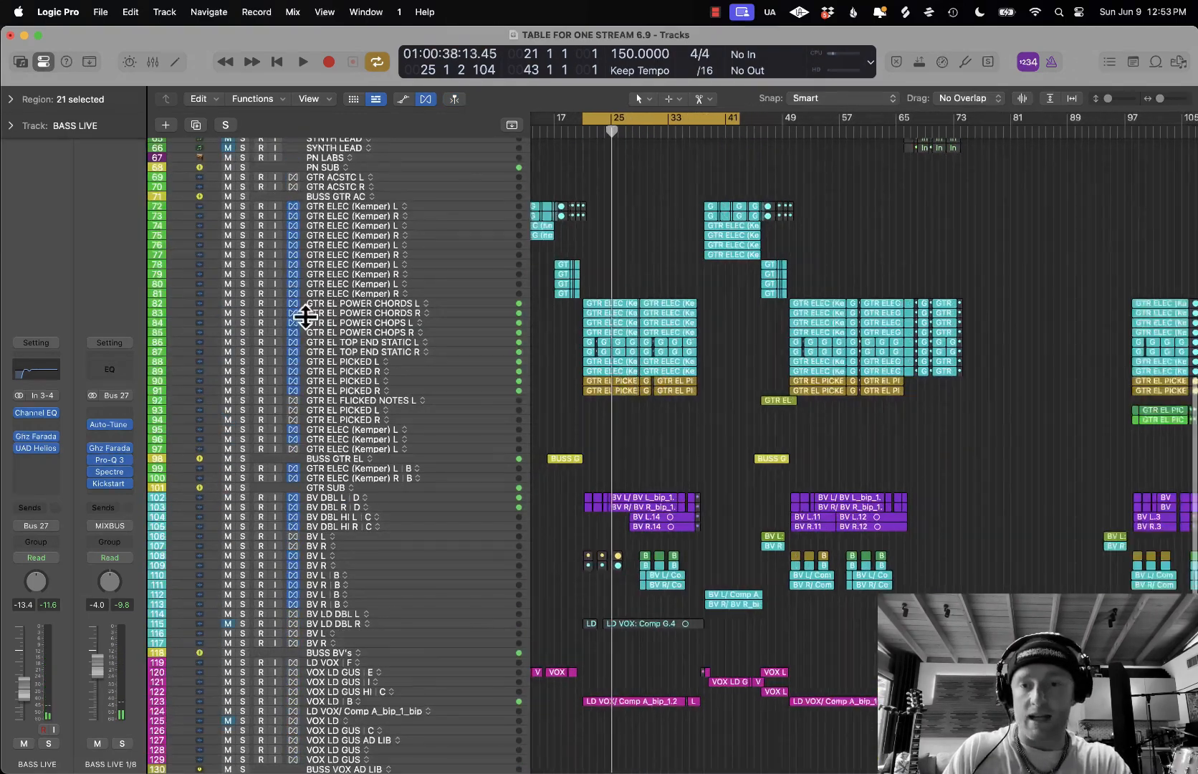
left_click_drag(244, 305, 250, 389)
key("super+Down")
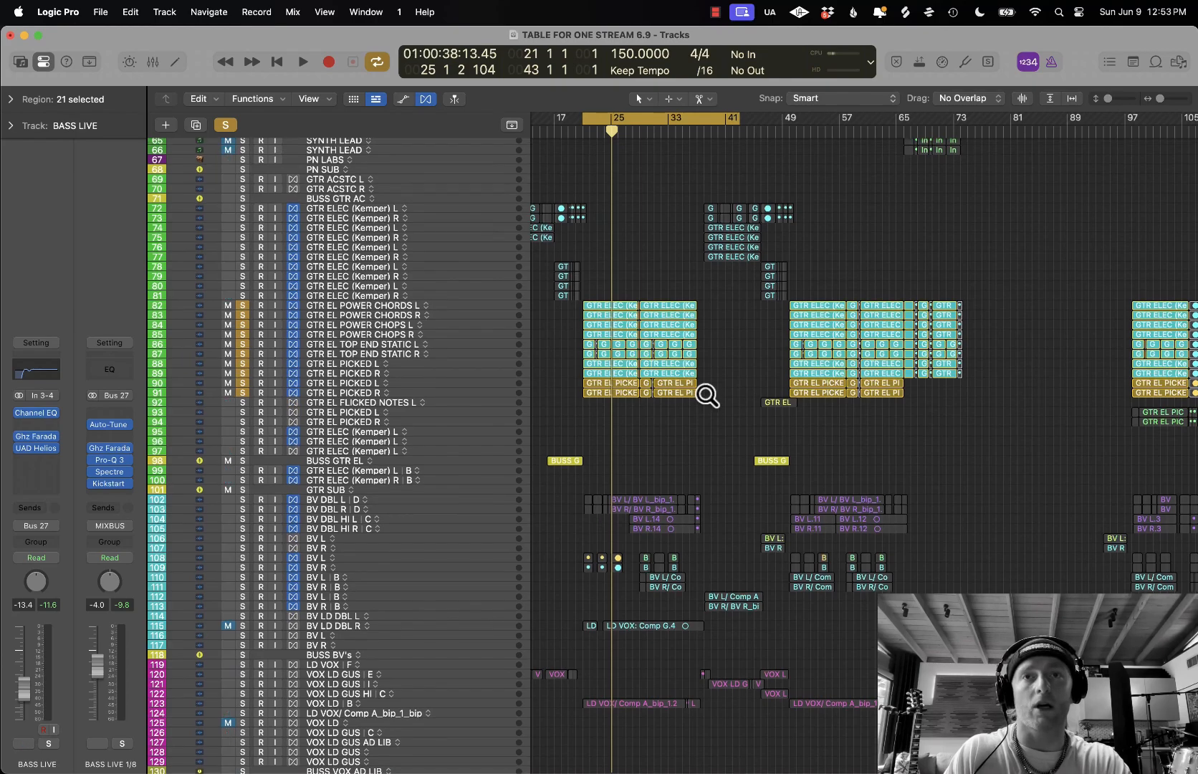
- Play the soloed electric guitars from bar 21, select GTR EL PICKED R, and stop playback
key("space")
key("super+Down")
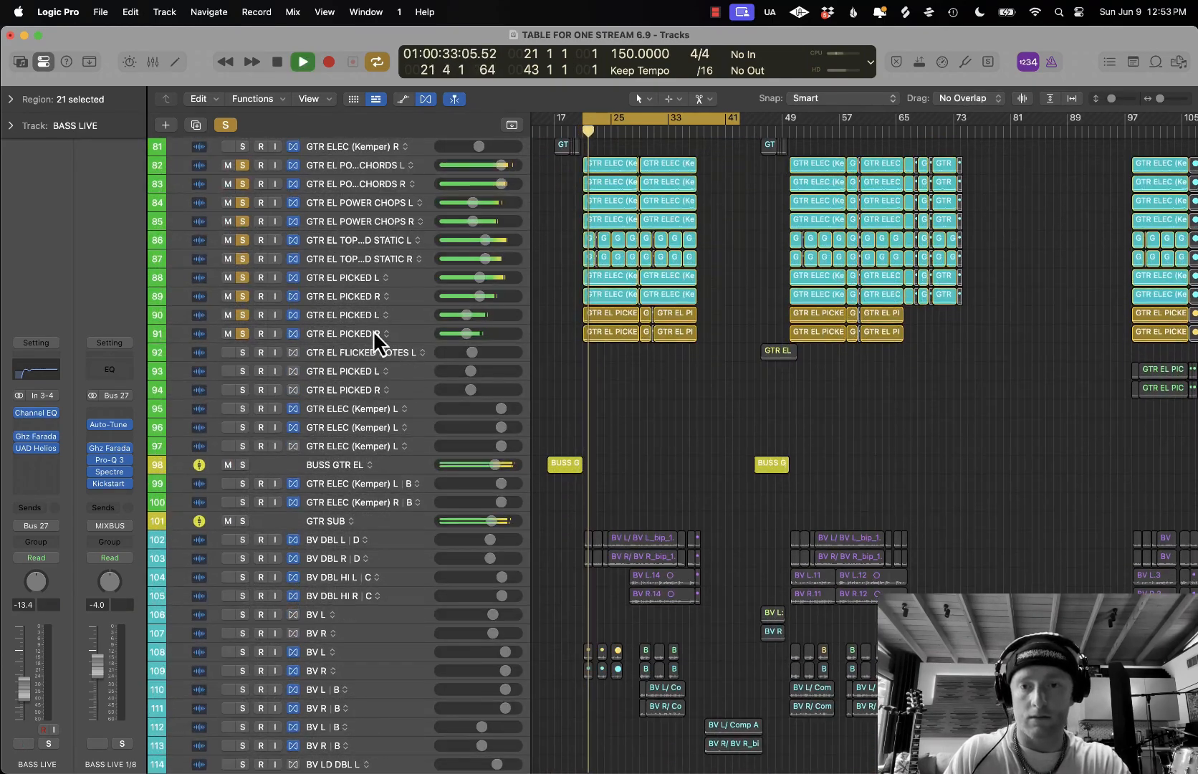
left_click(380, 334)
scroll(616, 389, "up", 5)
scroll(616, 389, "down", 4)
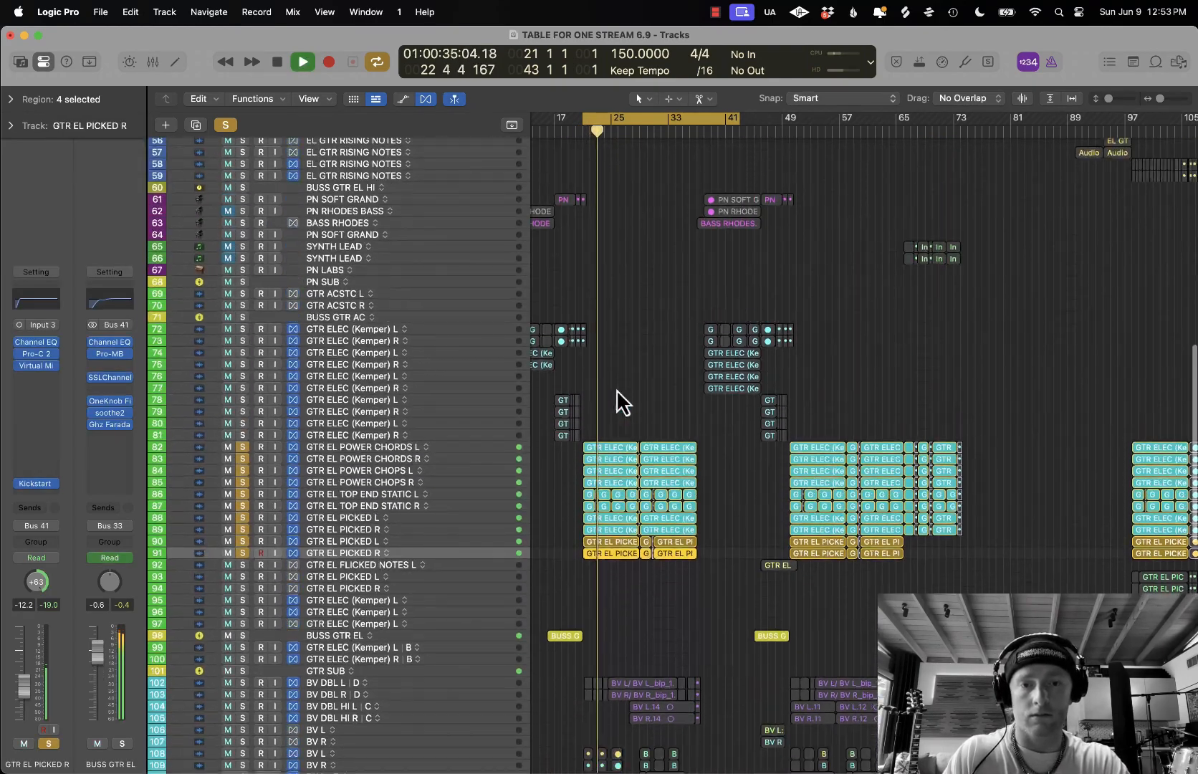
scroll(616, 389, "up", 2)
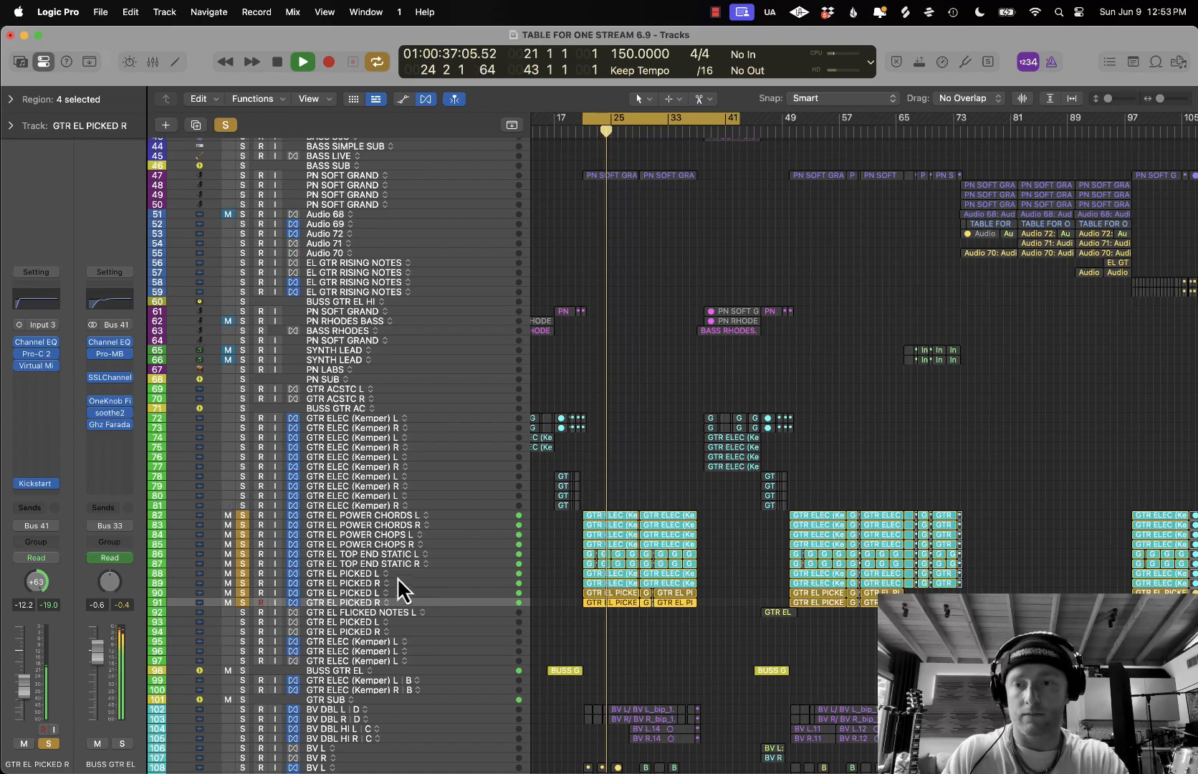
key("space")
- Select the BUSS GTR EL track, open its Channel EQ to examine the curve, and close the plug-in
scroll(381, 615, "down", 3)
scroll(381, 614, "left", 2)
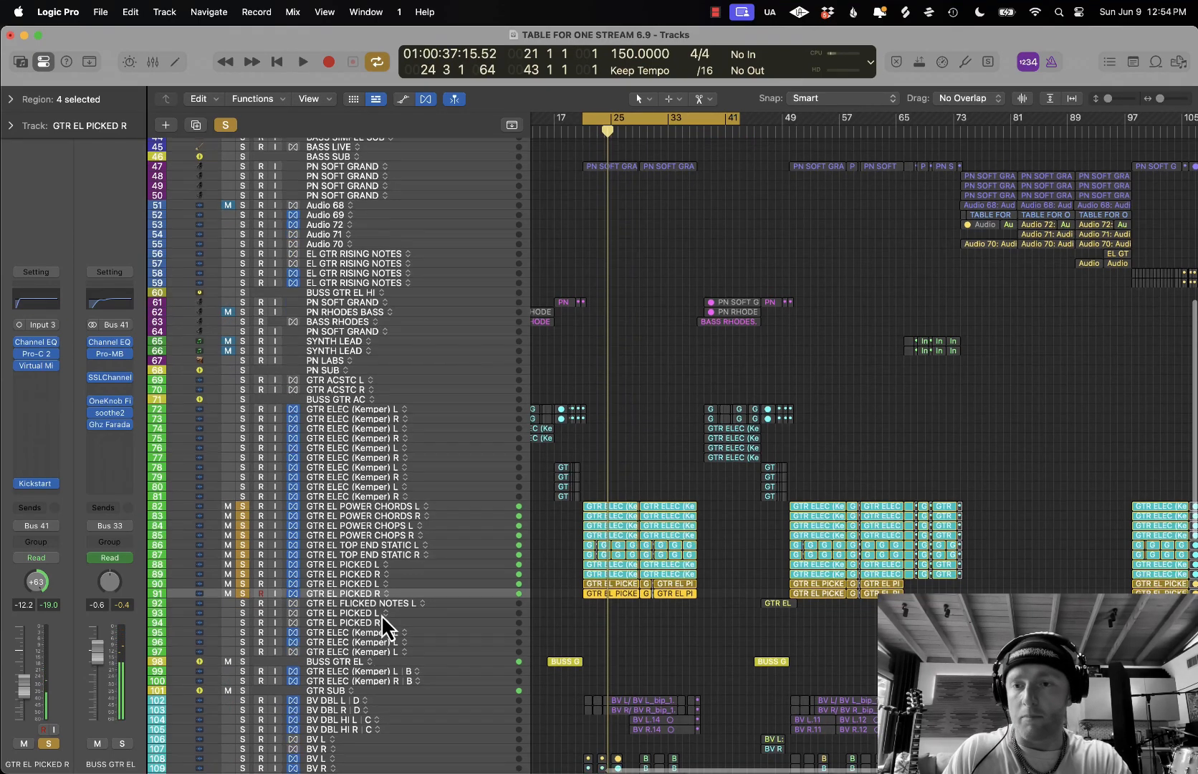
scroll(439, 654, "down", 5)
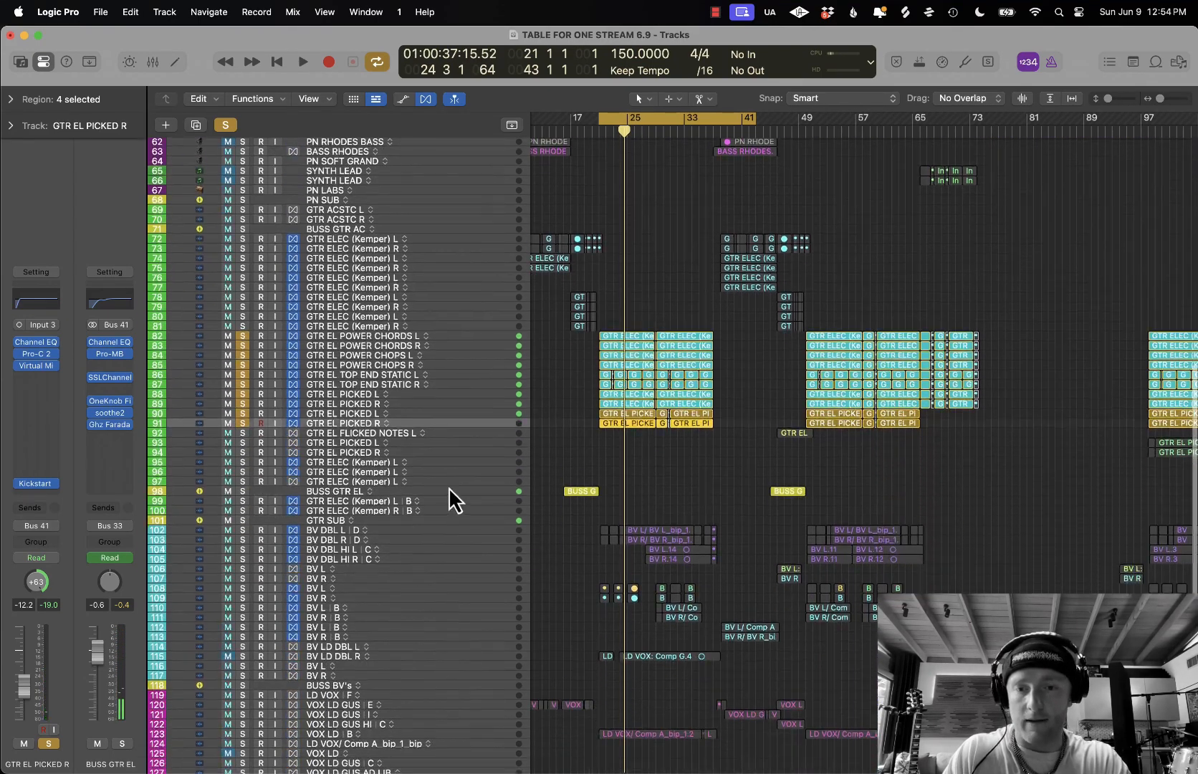
left_click(461, 490)
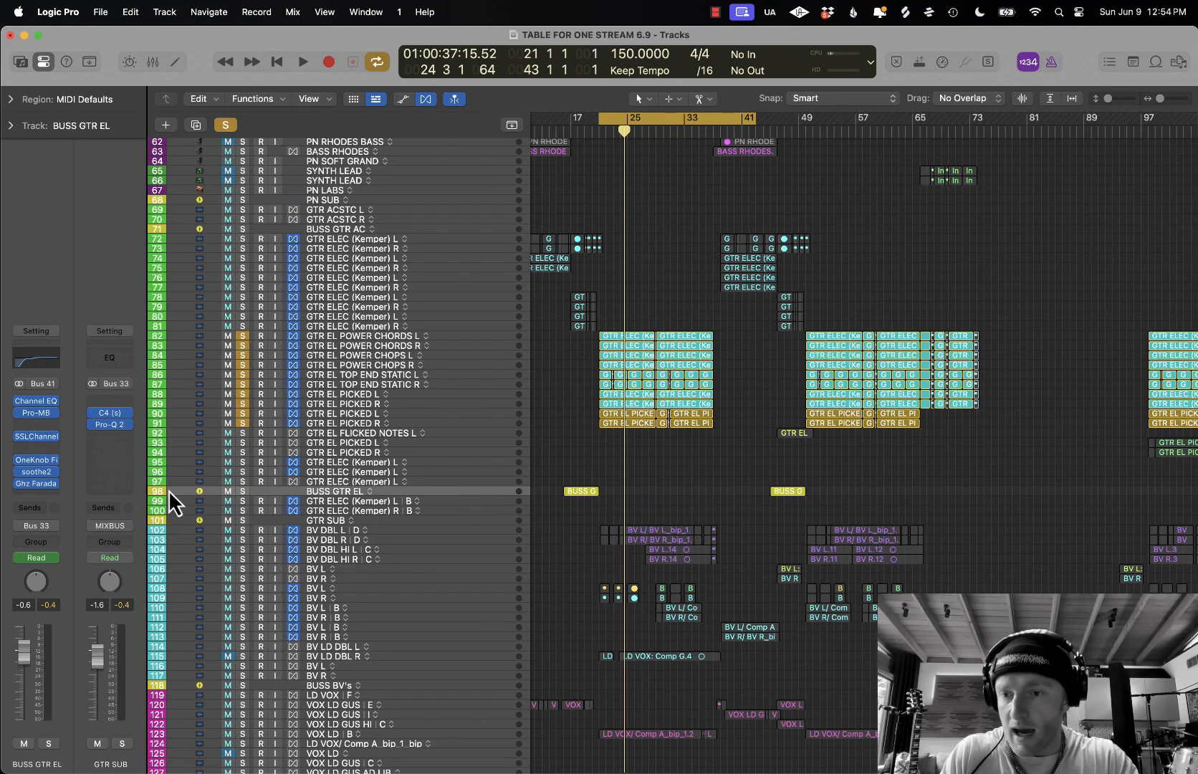
left_click(37, 402)
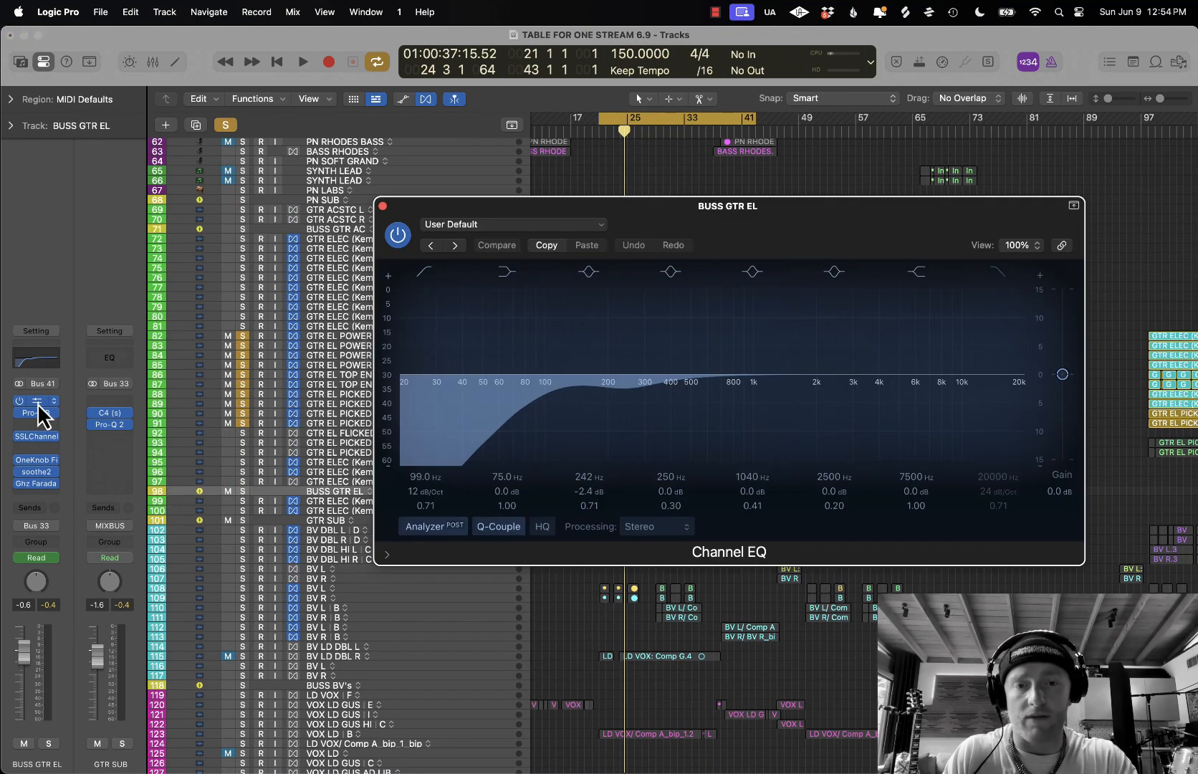
left_click(383, 206)
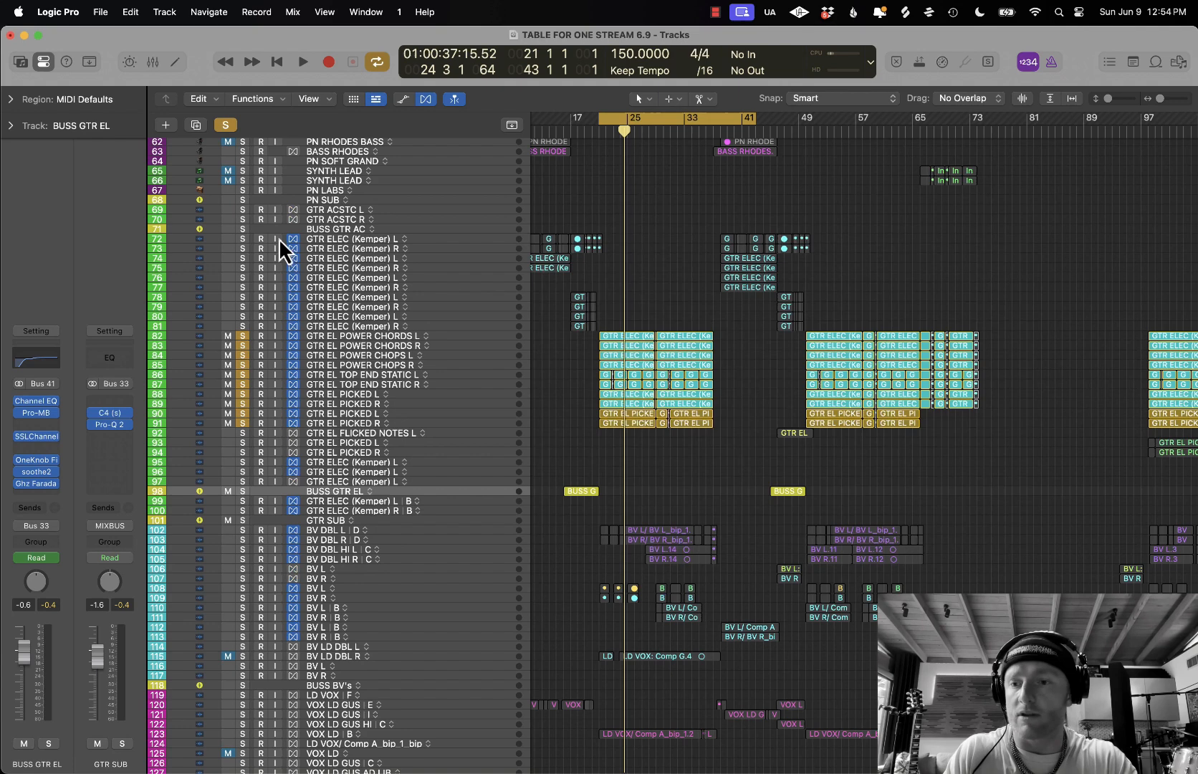
- Open Pro-MB on BUSS GTR EL, audition its lower and upper bands while playing from bar 21, then stop and close it
left_click(37, 414)
left_click_drag(786, 205, 792, 192)
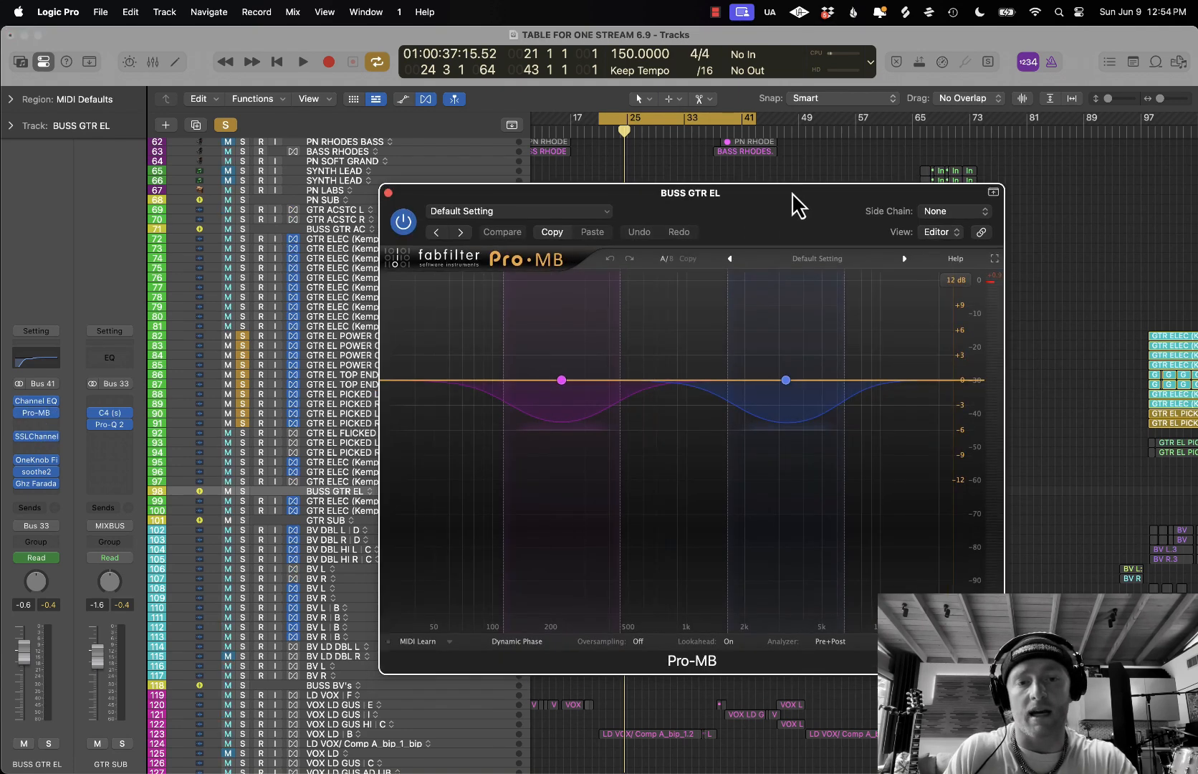
key("space")
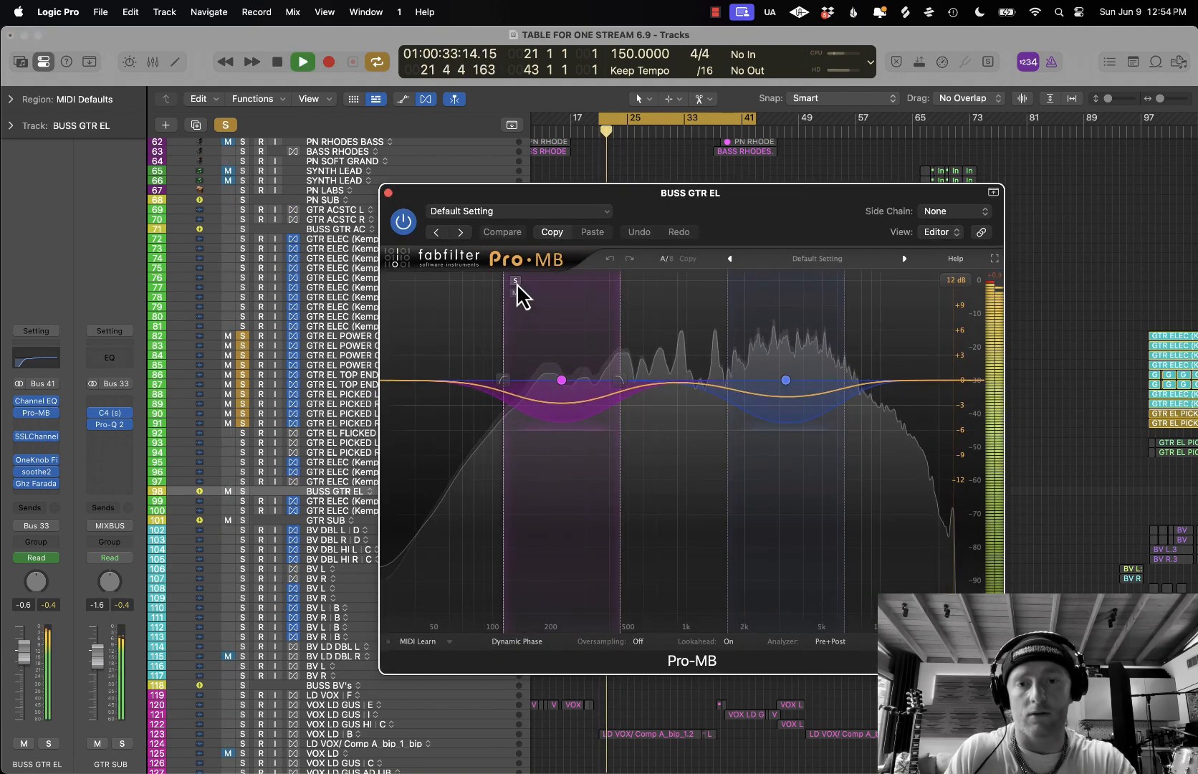
left_click(518, 282)
left_click(518, 283)
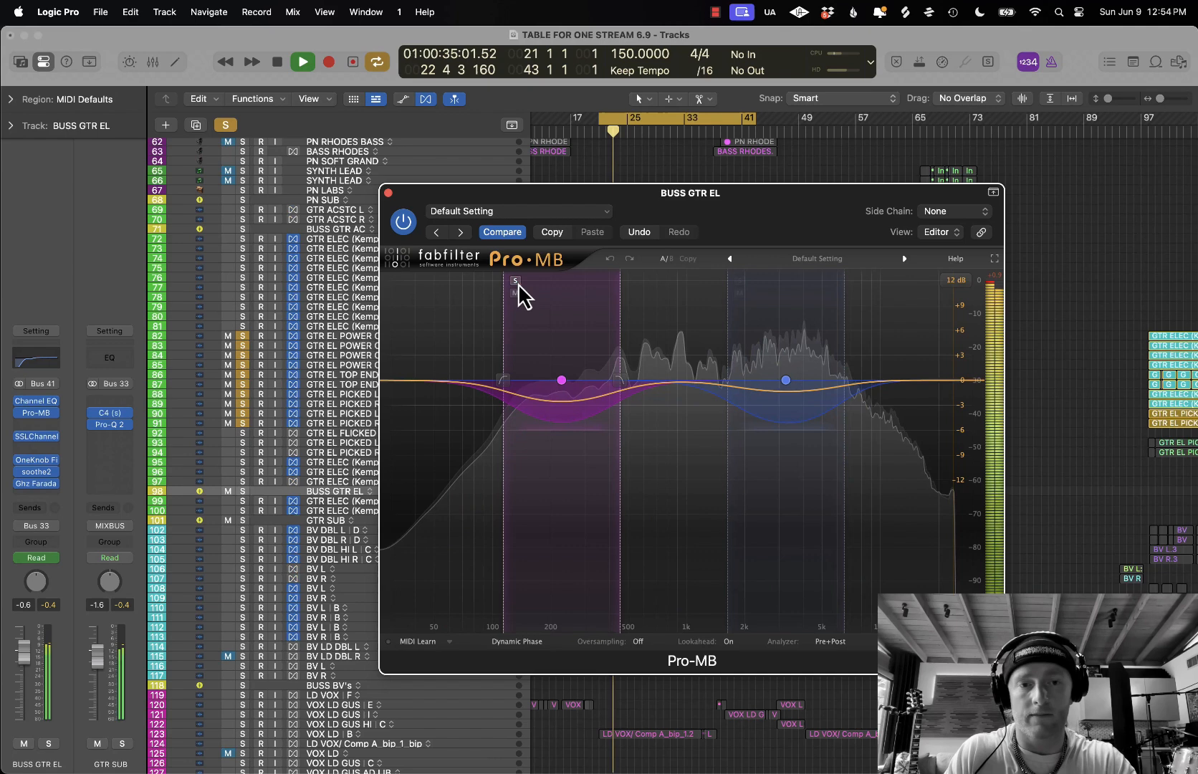
left_click(741, 281)
key("space")
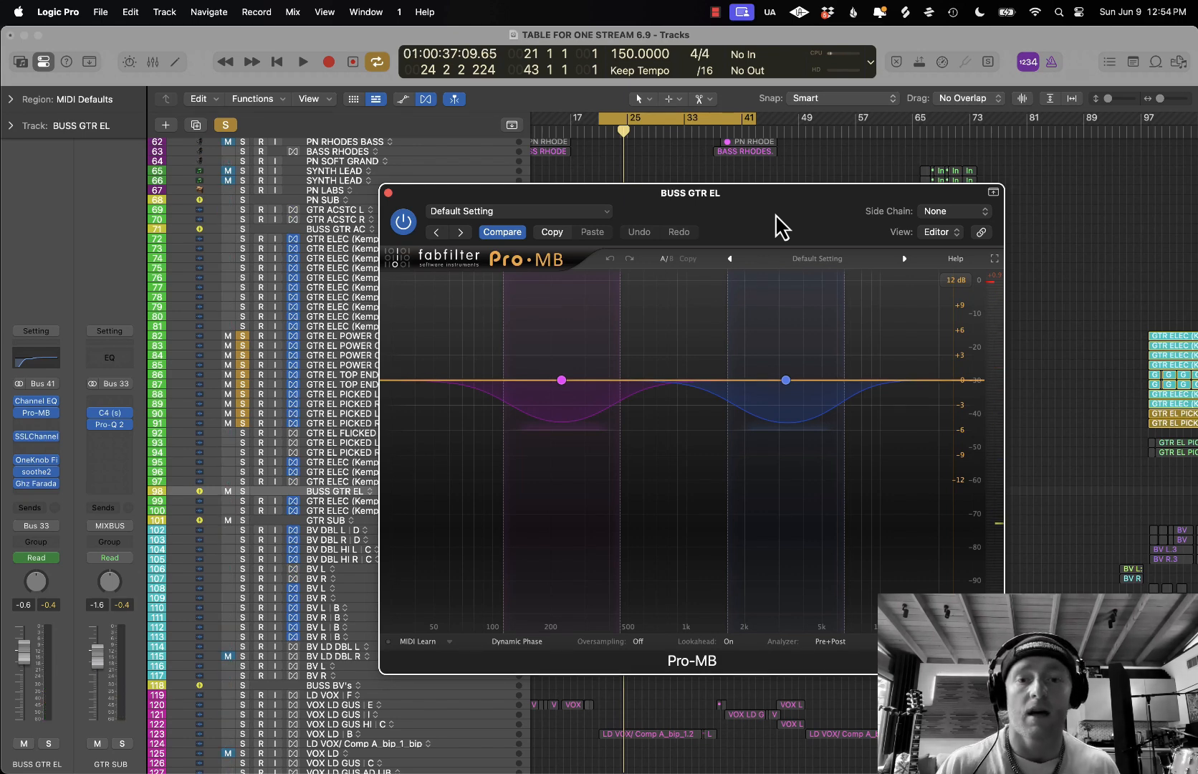
mouse_move(553, 291)
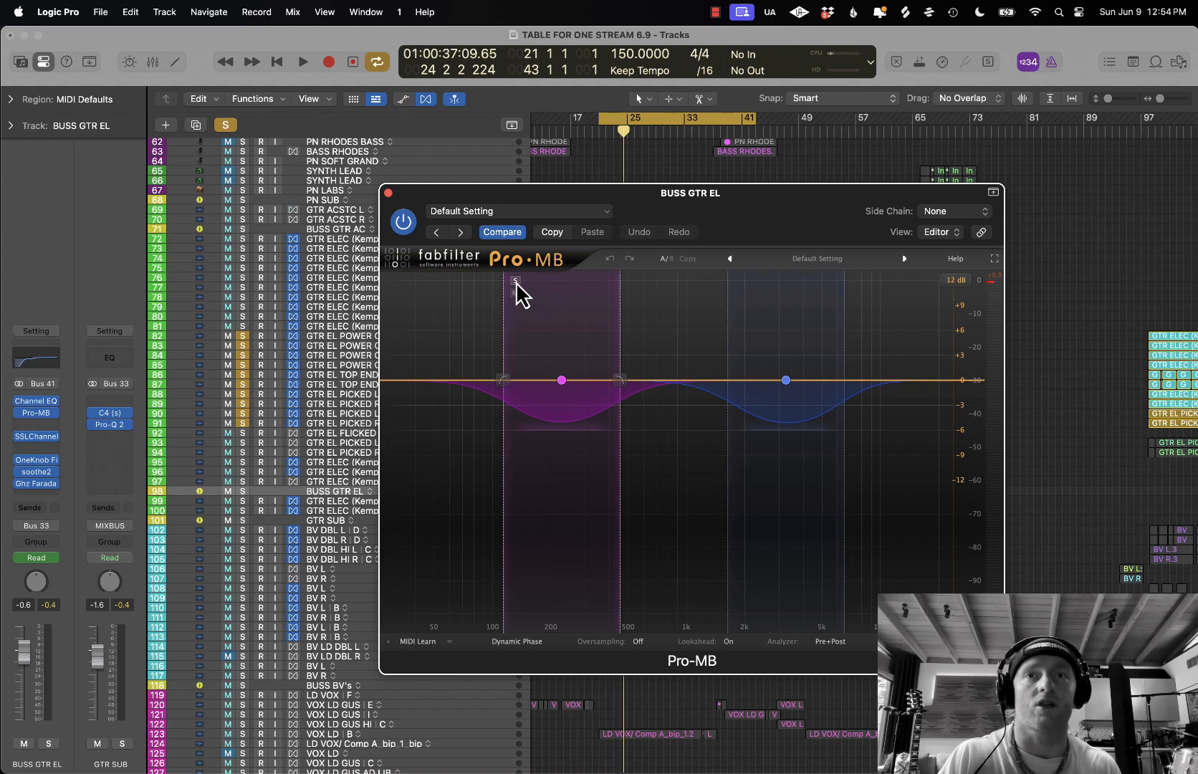
left_click(388, 193)
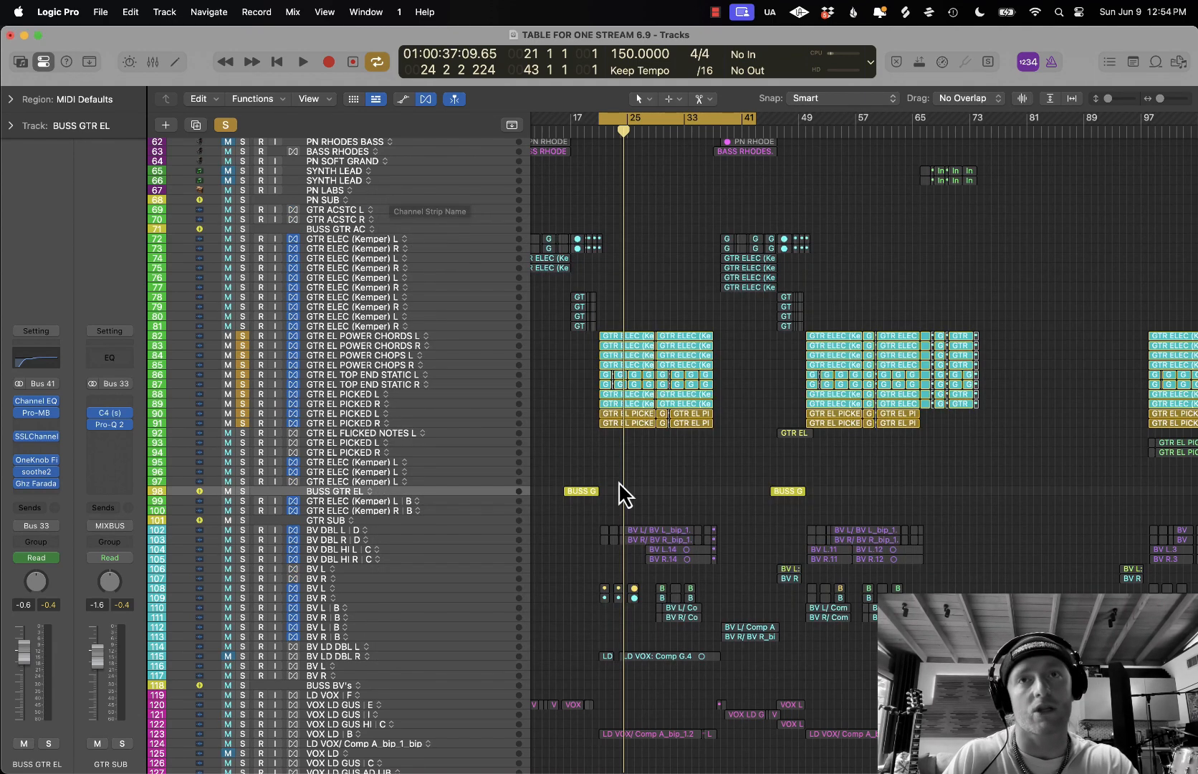
- Open the OneKnob Filter on BUSS GTR EL, move its window aside to examine the setting, and close it
scroll(635, 562, "down", 4)
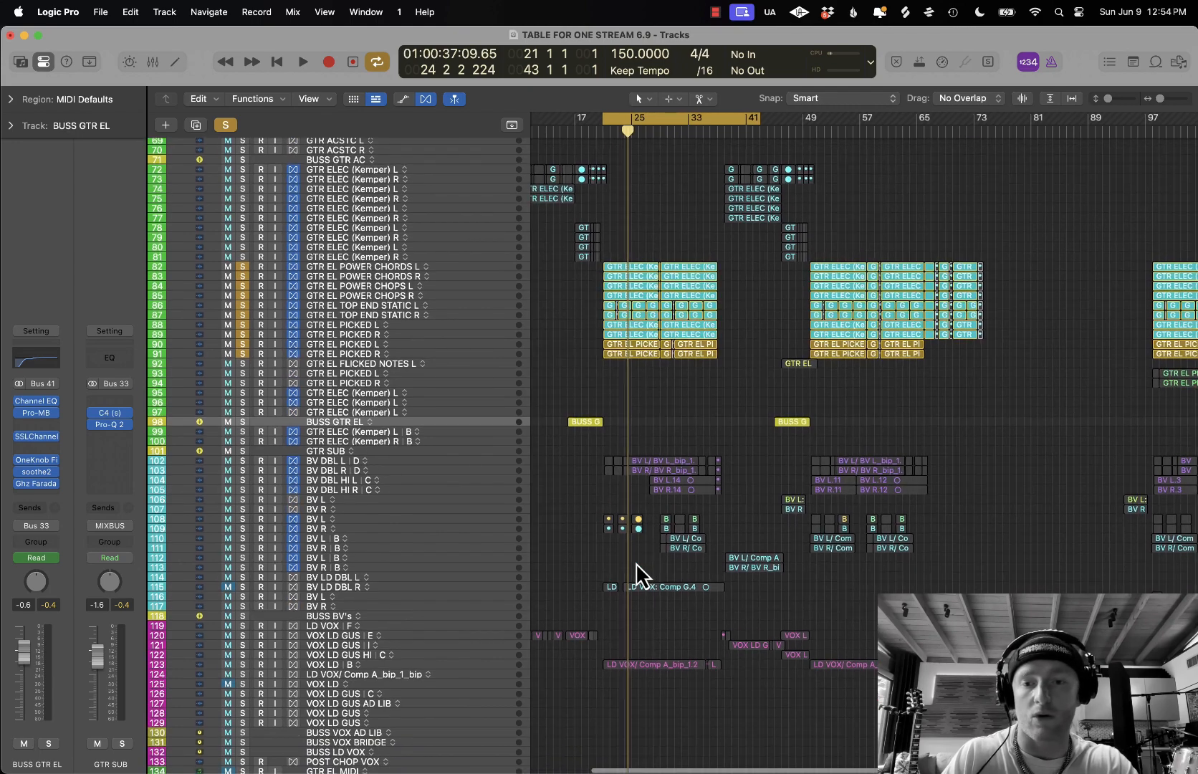
left_click(35, 459)
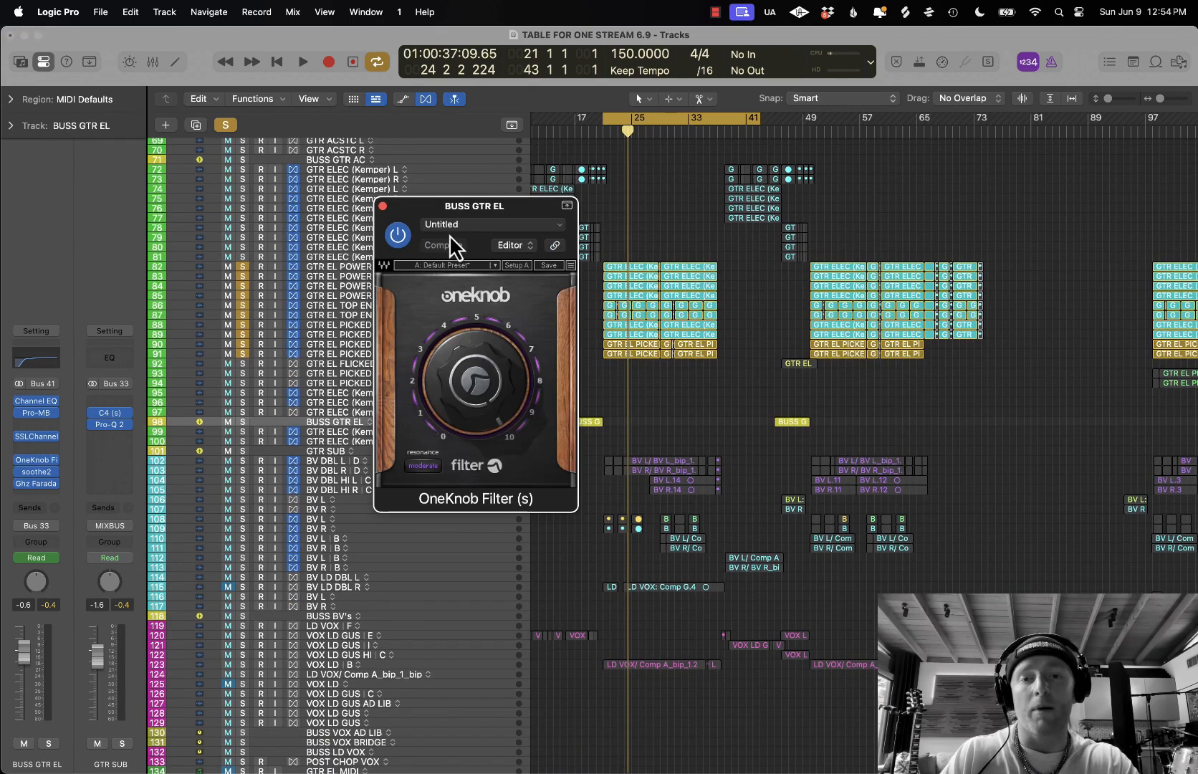
left_click_drag(505, 209, 793, 284)
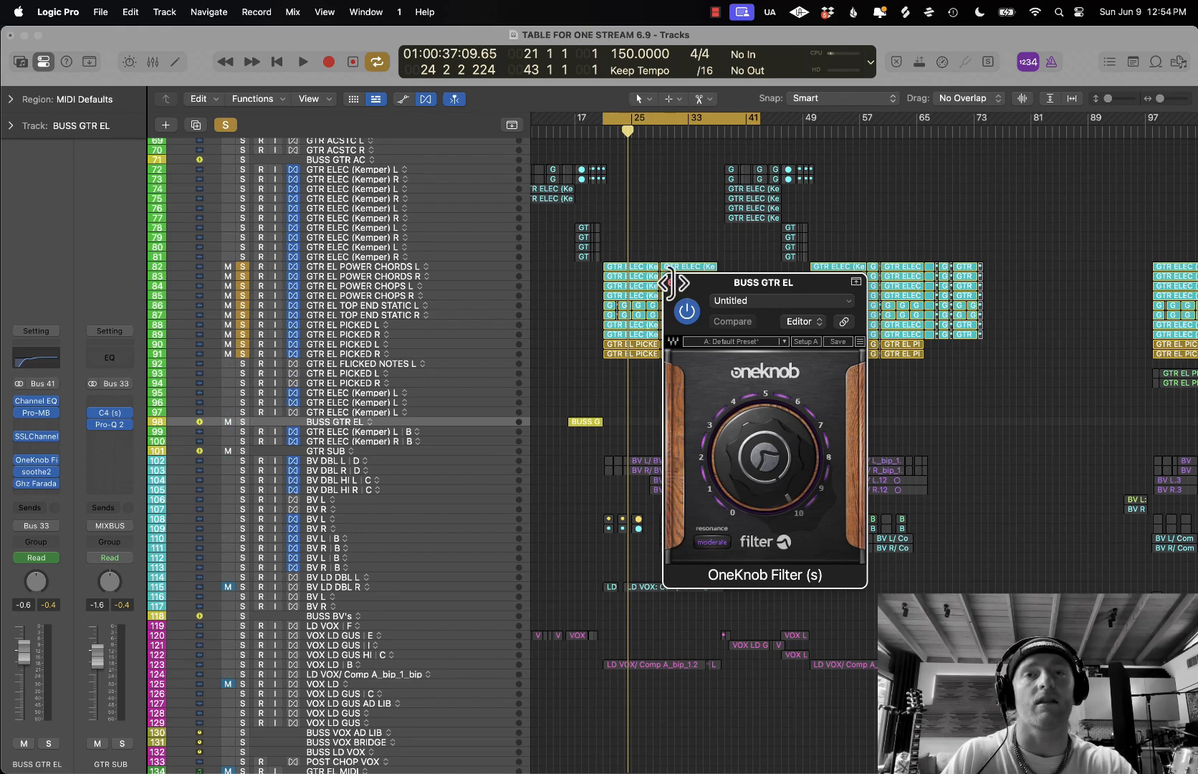
key("super+w")
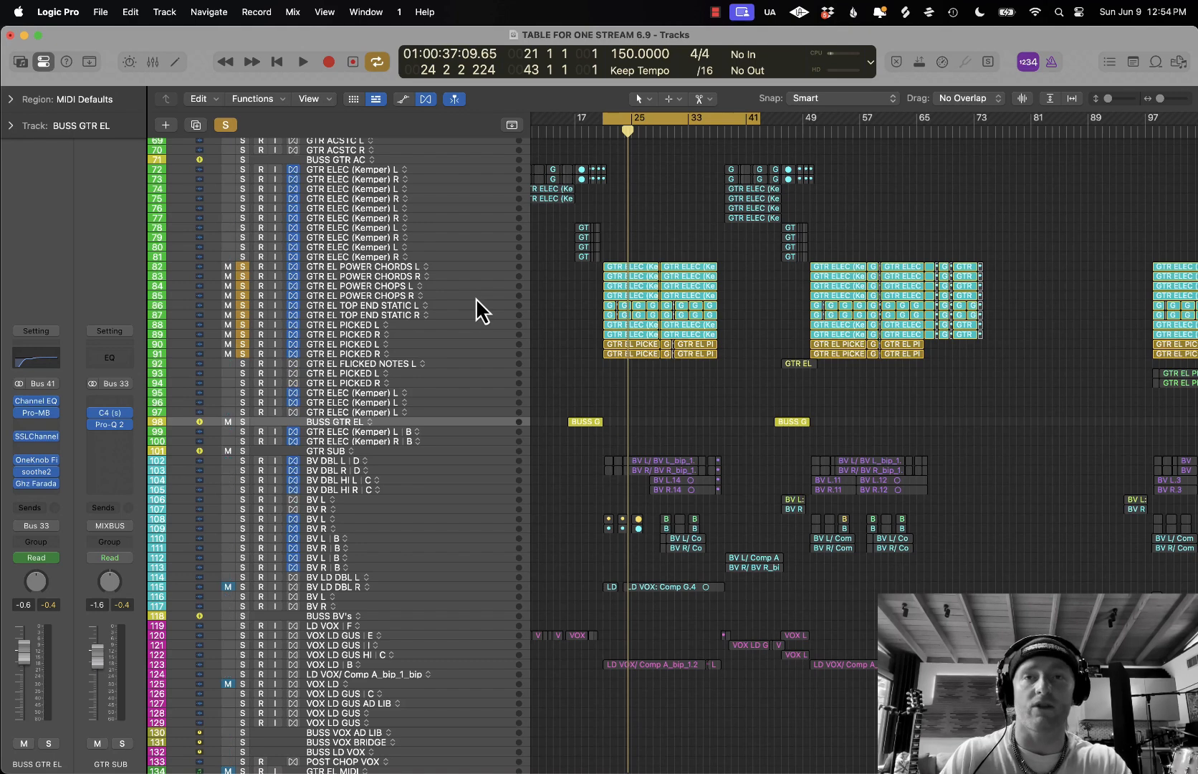
- Examine the soothe2 and Ghz Faraday Limiter settings on BUSS GTR EL, closing each plug-in window
left_click(39, 471)
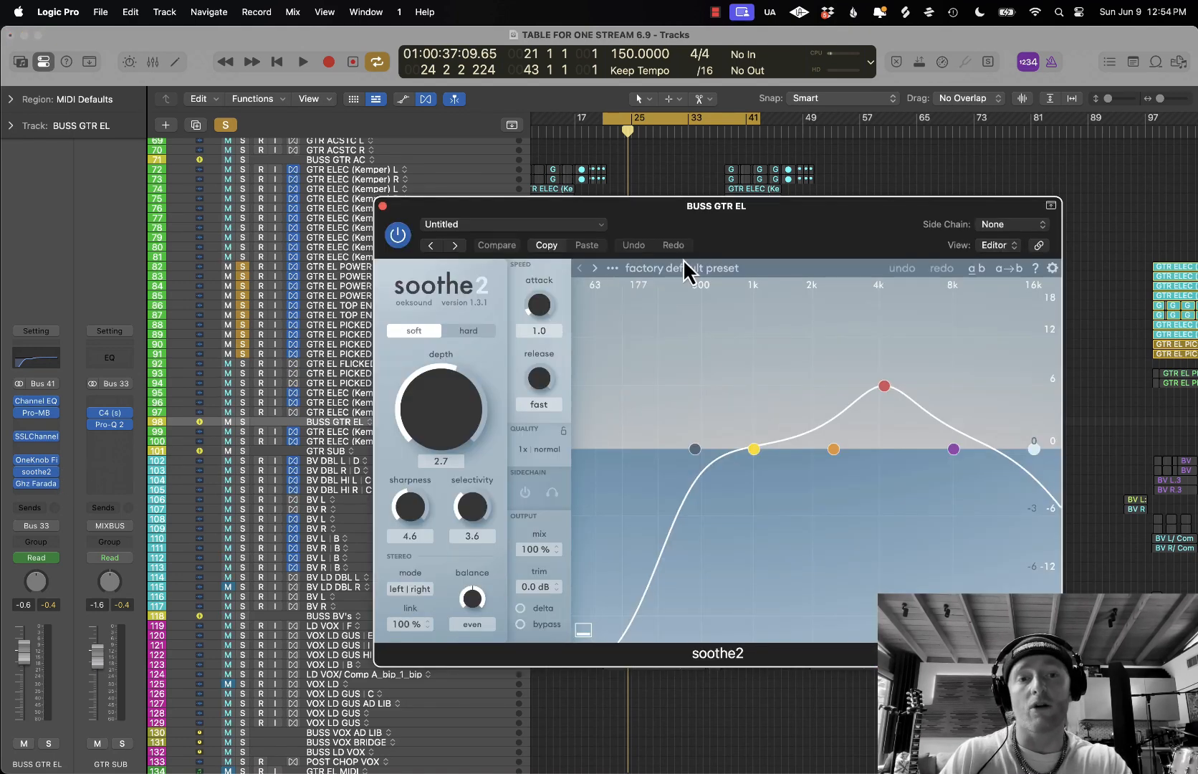
mouse_move(773, 230)
left_mouse_down()
mouse_move(698, 241)
mouse_move(773, 251)
left_mouse_up()
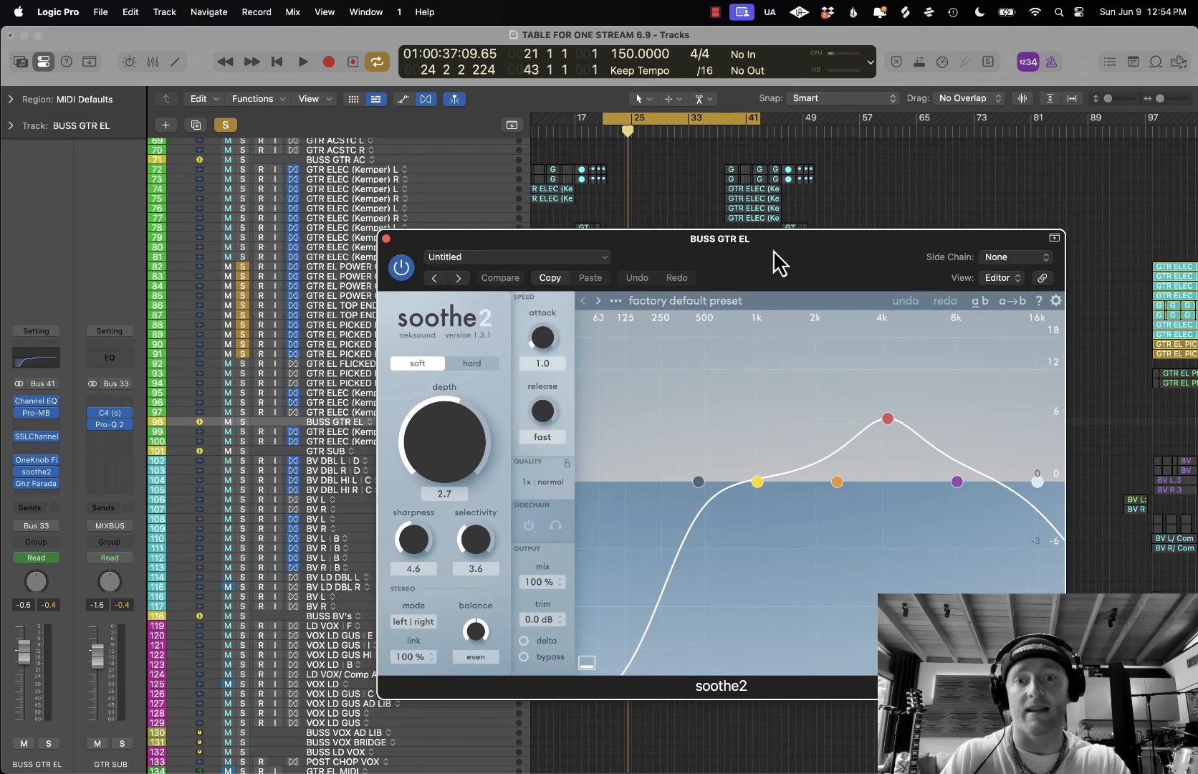
left_click(385, 239)
left_click(36, 485)
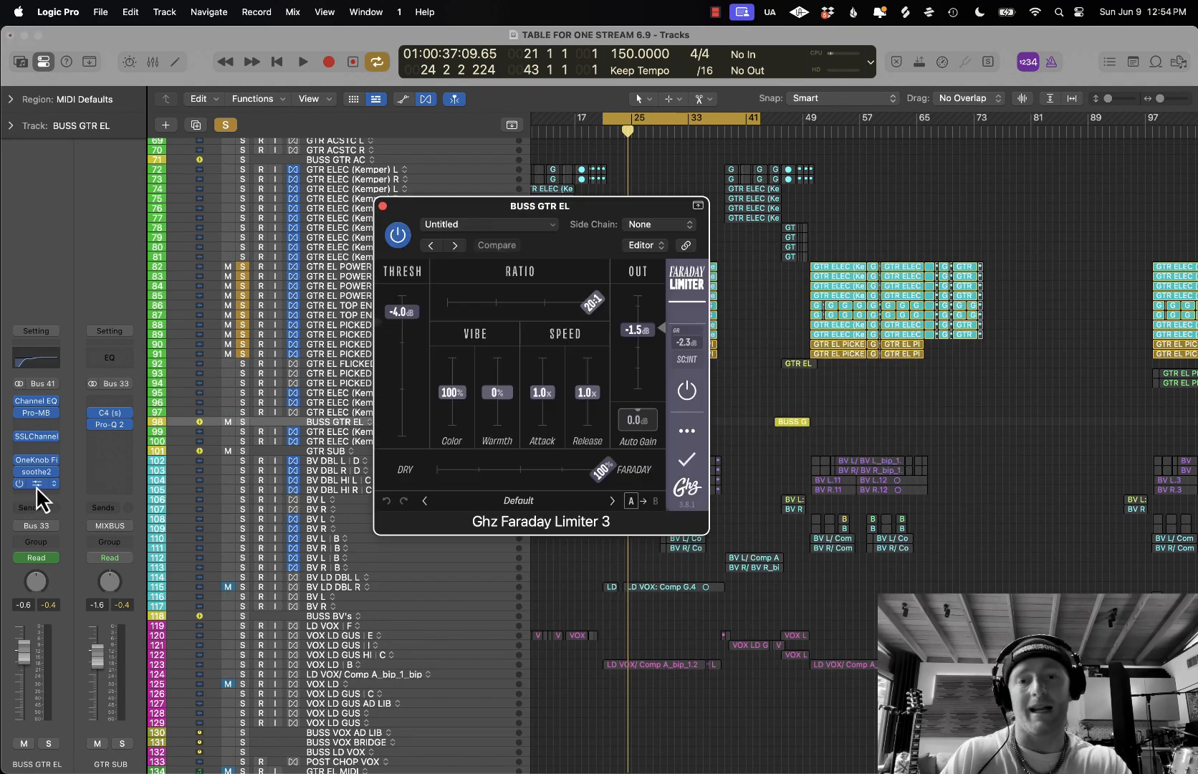
left_click(382, 206)
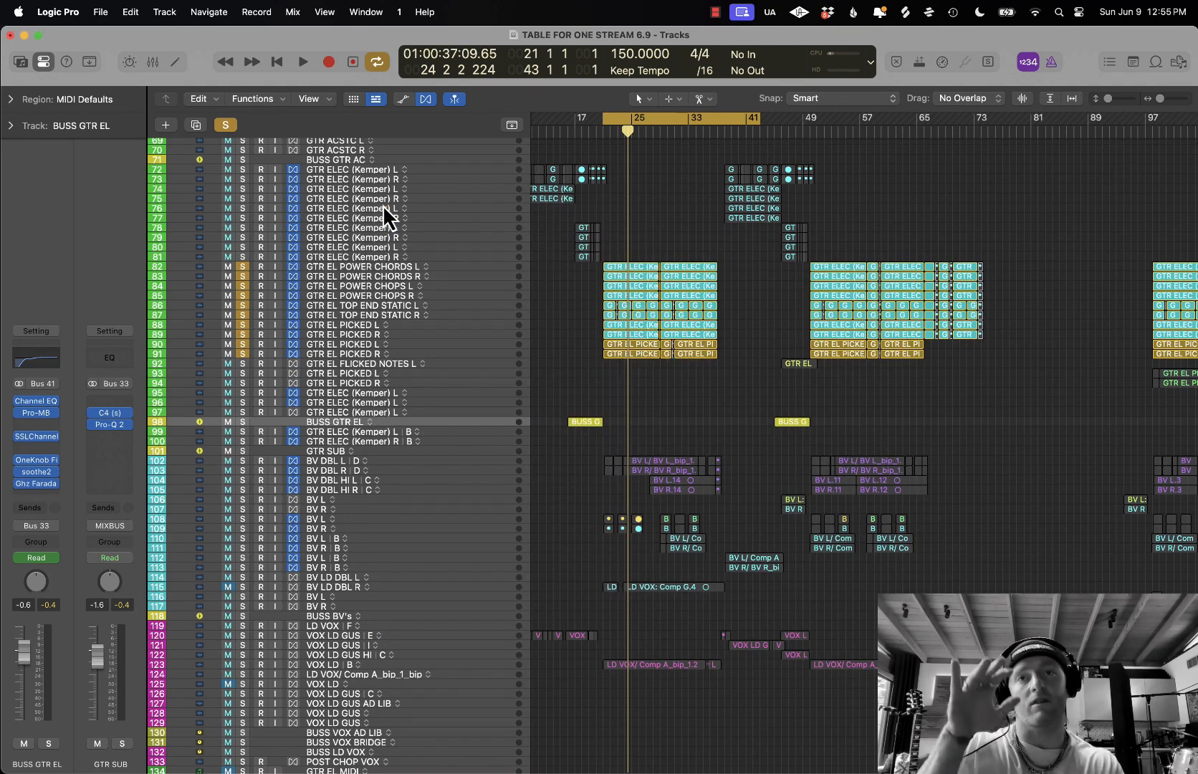
- Unsolo electric guitar tracks 82 to 91 and turn off the cycle range
left_click_drag(242, 266, 240, 360)
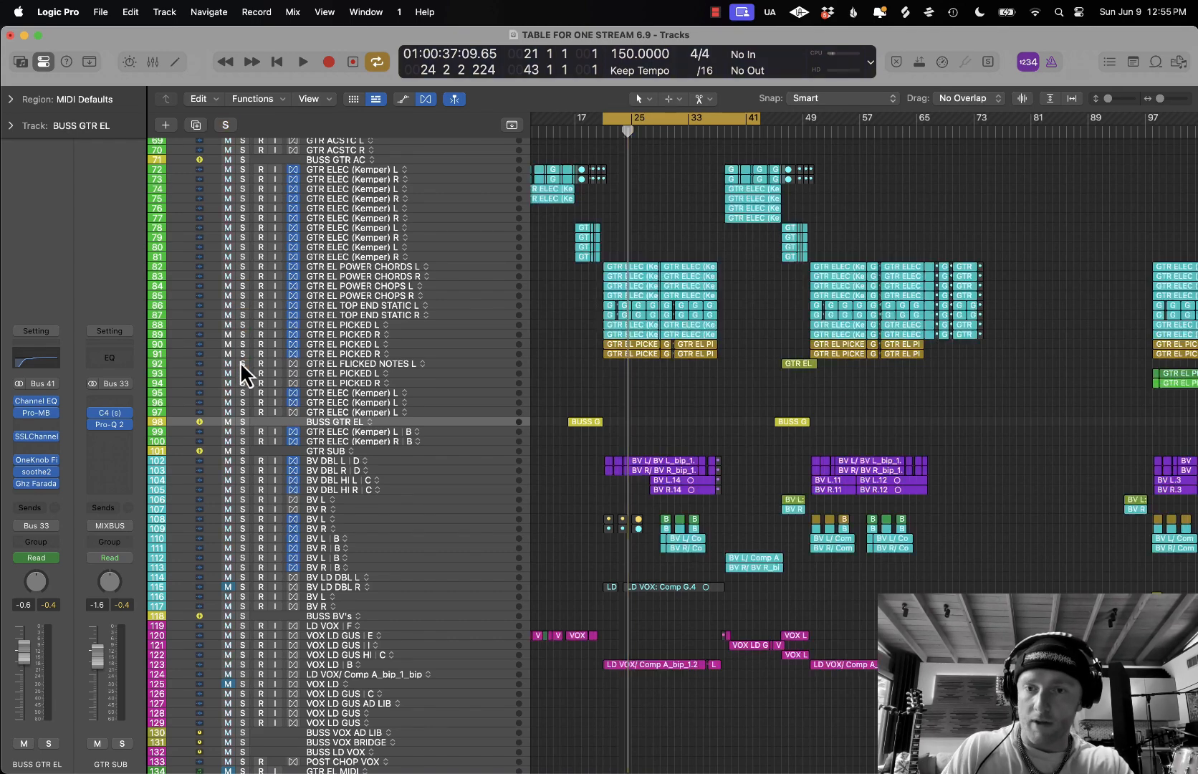
scroll(793, 397, "up", 5)
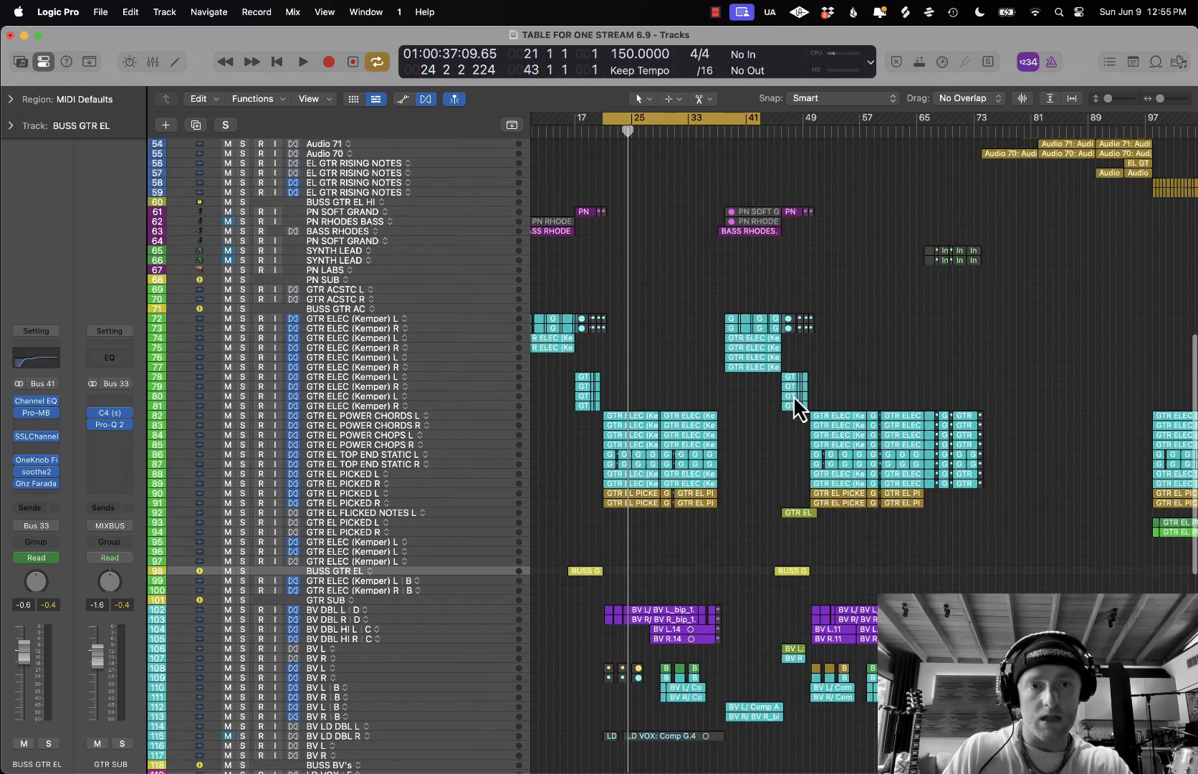
left_click(745, 122)
scroll(751, 335, "up", 10)
scroll(751, 336, "down", 3)
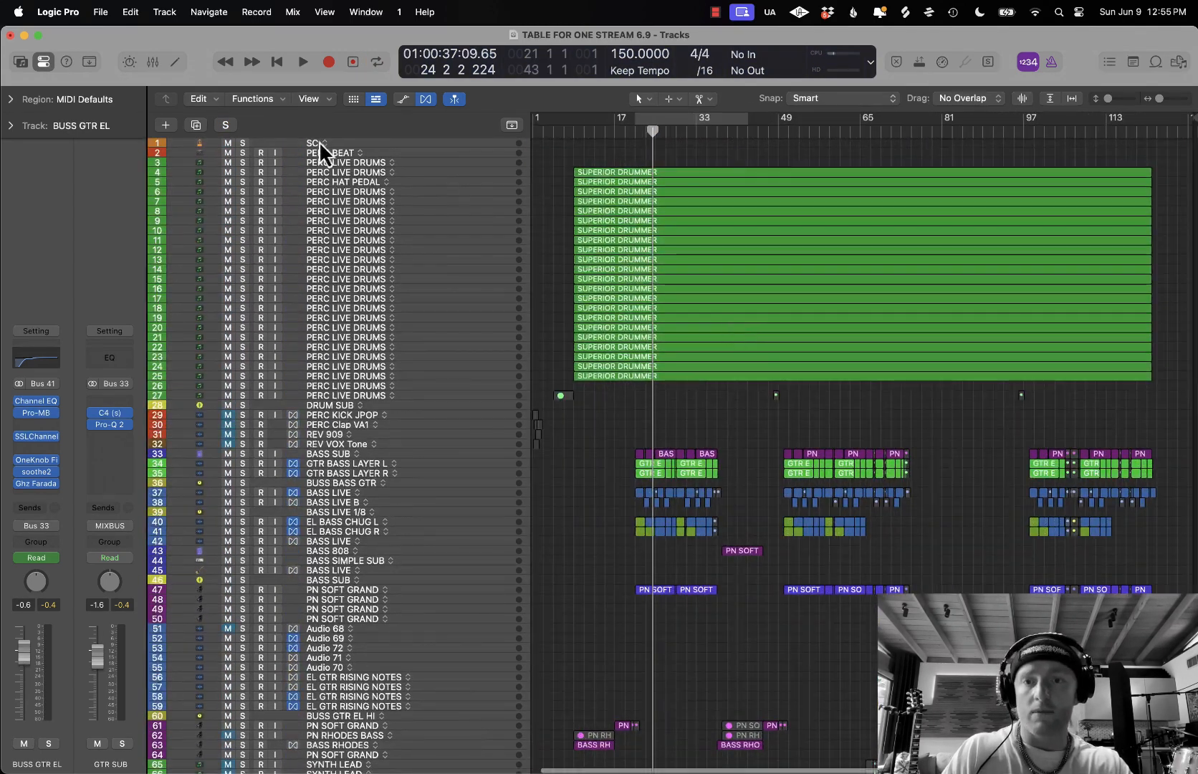
- Open Superior Drummer 3 on PERC LIVE DRUMS track 4, audition individual drums including the snare and kick, and close it
left_click(412, 171)
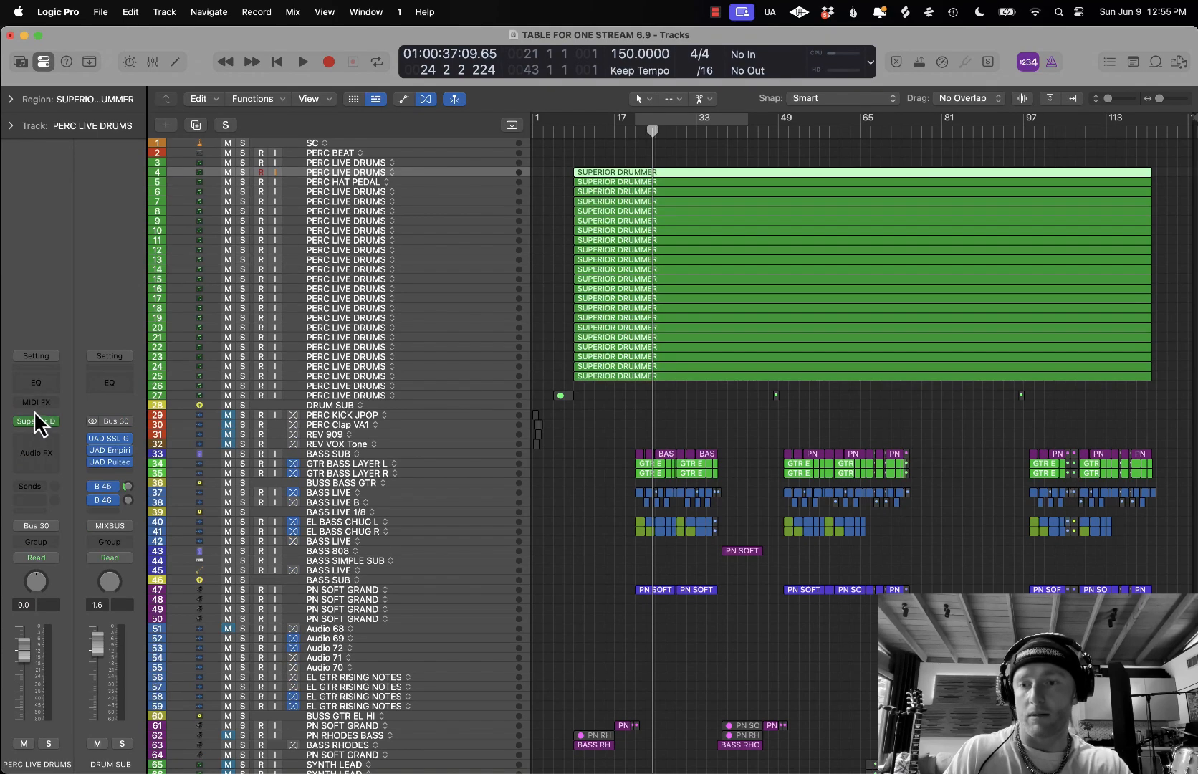
left_click(37, 421)
left_click_drag(898, 230, 739, 113)
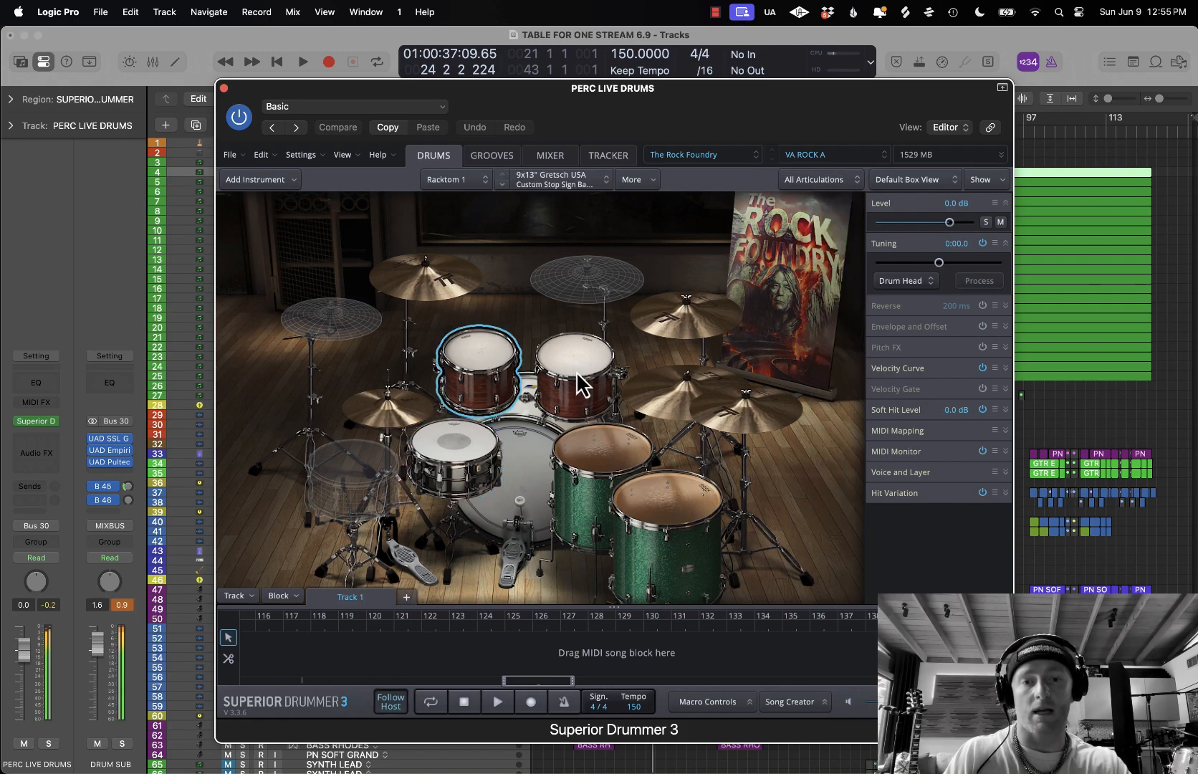
left_click(672, 514)
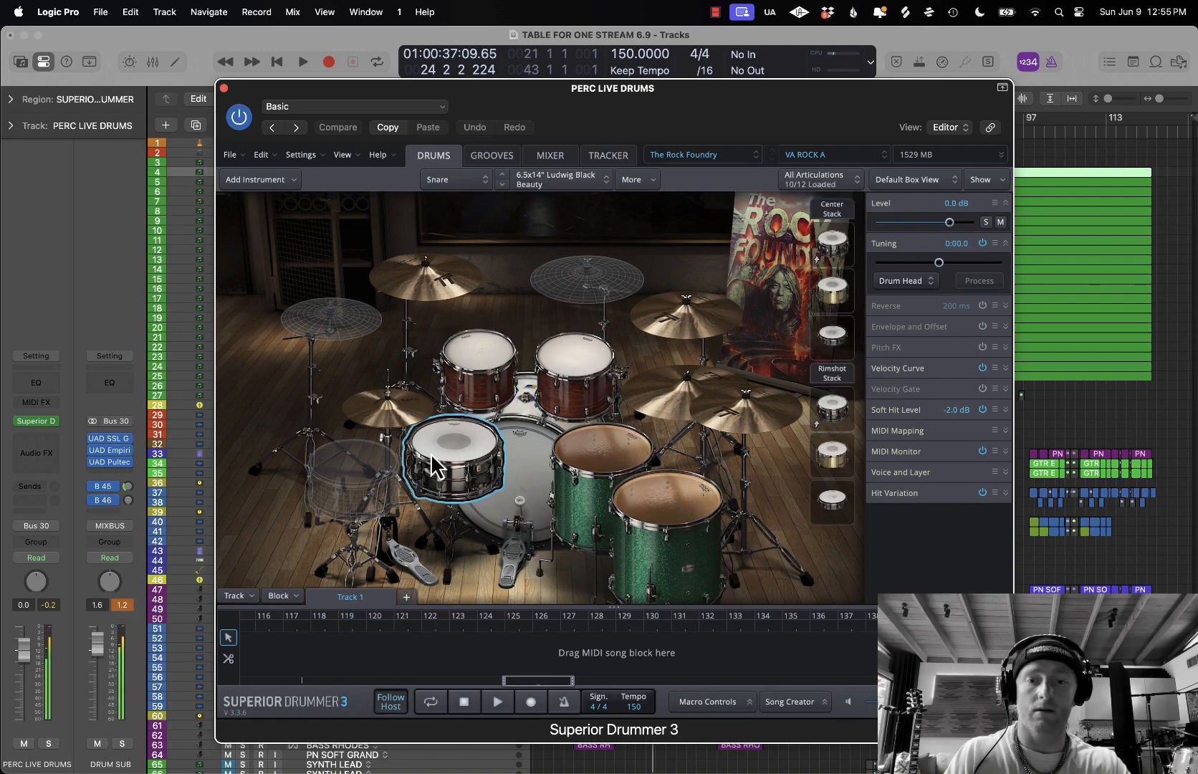
left_click(520, 487)
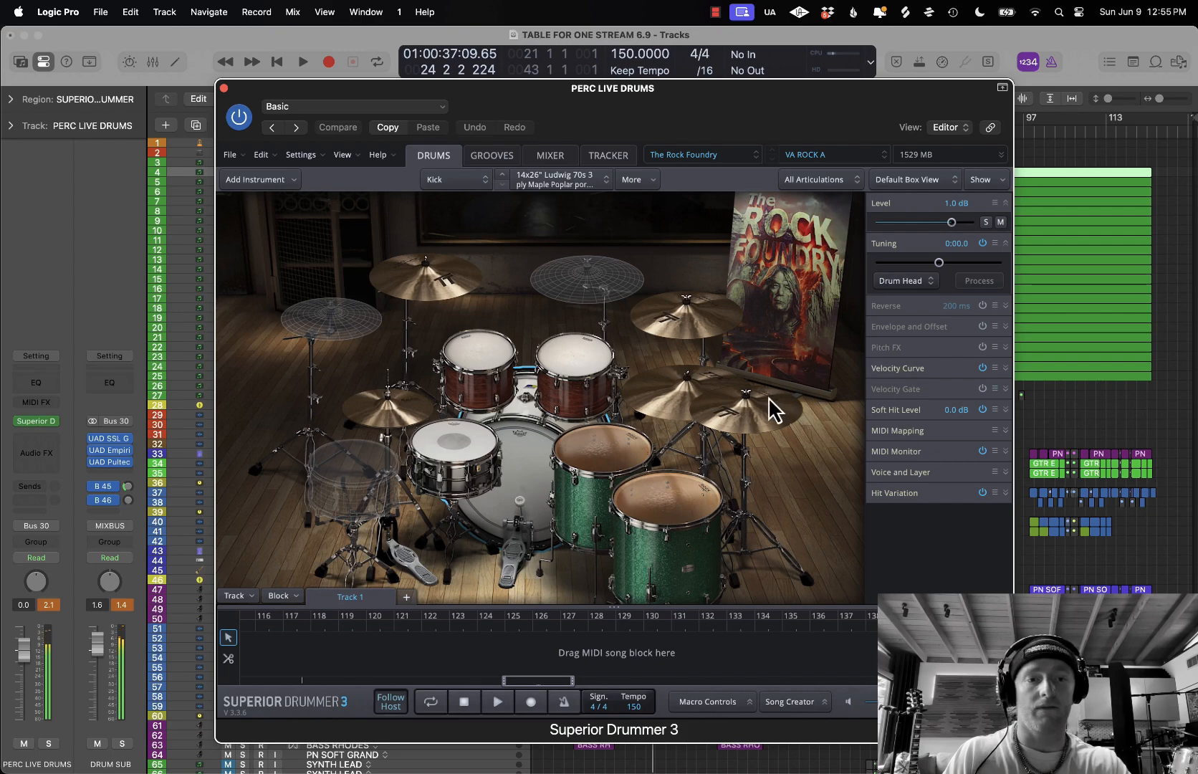
left_click(224, 88)
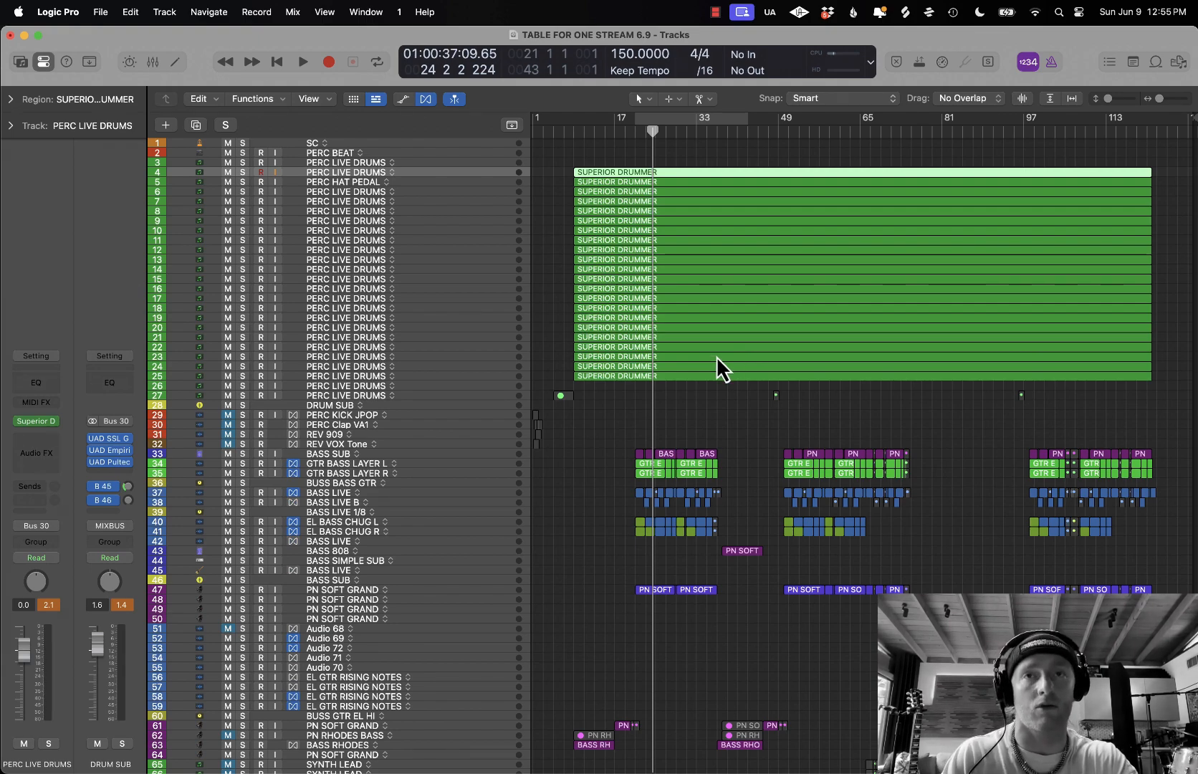
- Play the song from about bar 62 to bar 68, examining the vocal, guitar and effects tracks in that passage, and stop
scroll(718, 355, "down", 10)
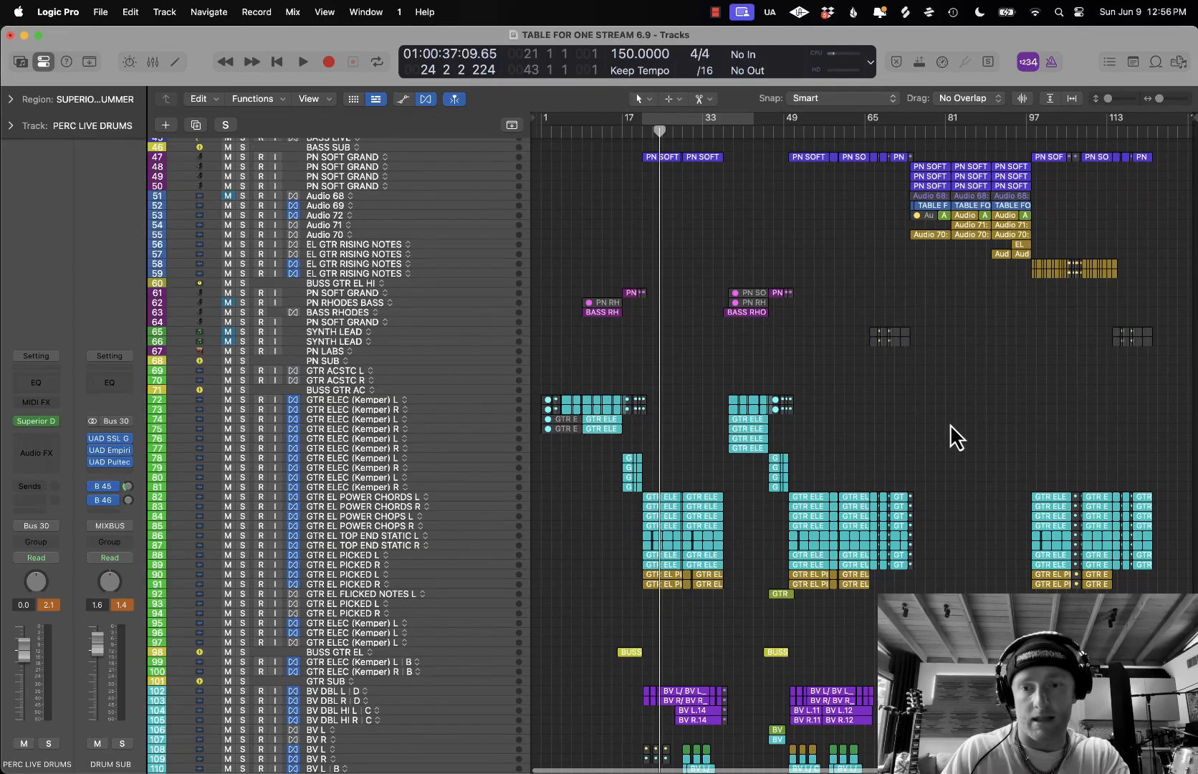
scroll(950, 424, "up", 4)
scroll(950, 425, "right", 6)
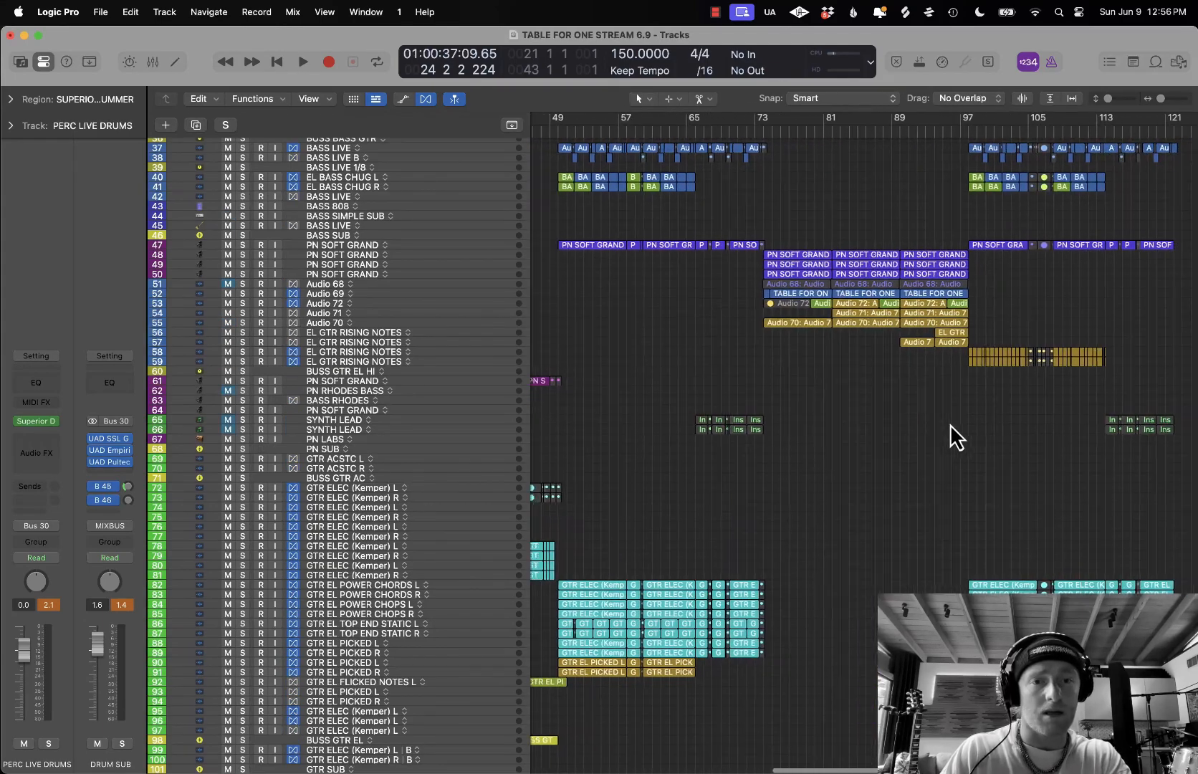
double_click(673, 133)
scroll(812, 382, "left", 3)
scroll(839, 464, "down", 1)
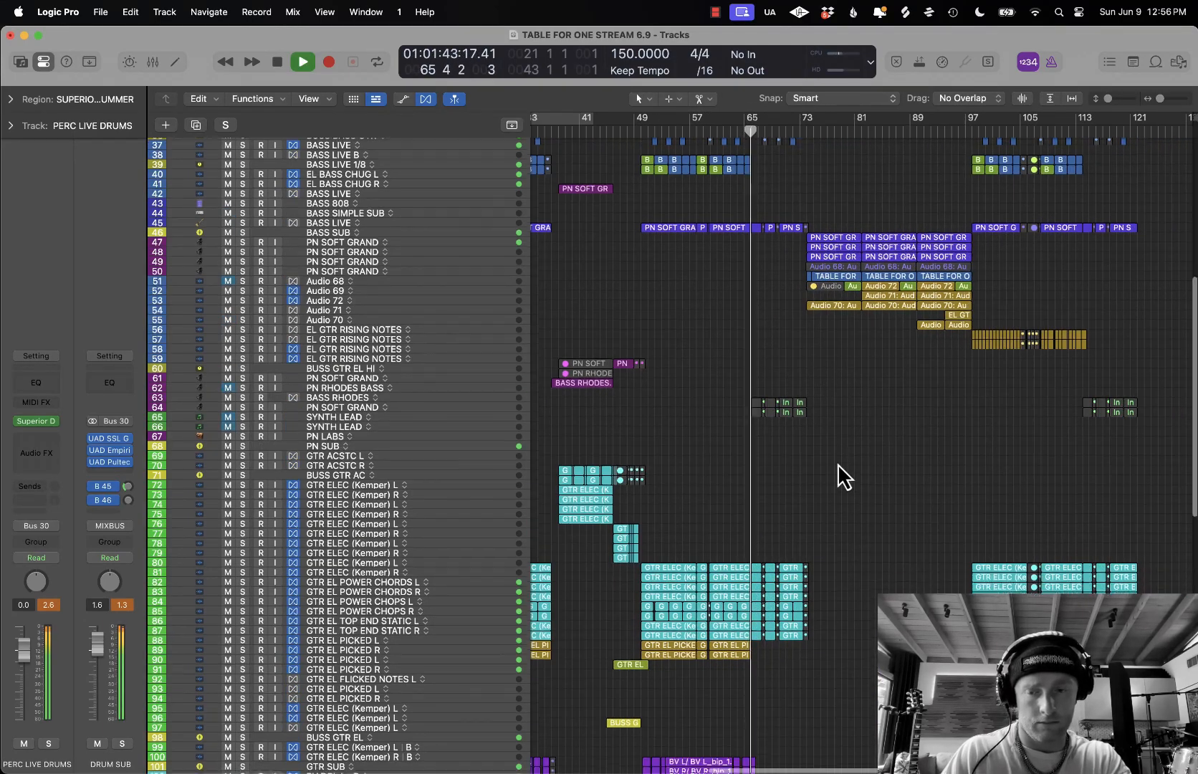
scroll(837, 464, "down", 20)
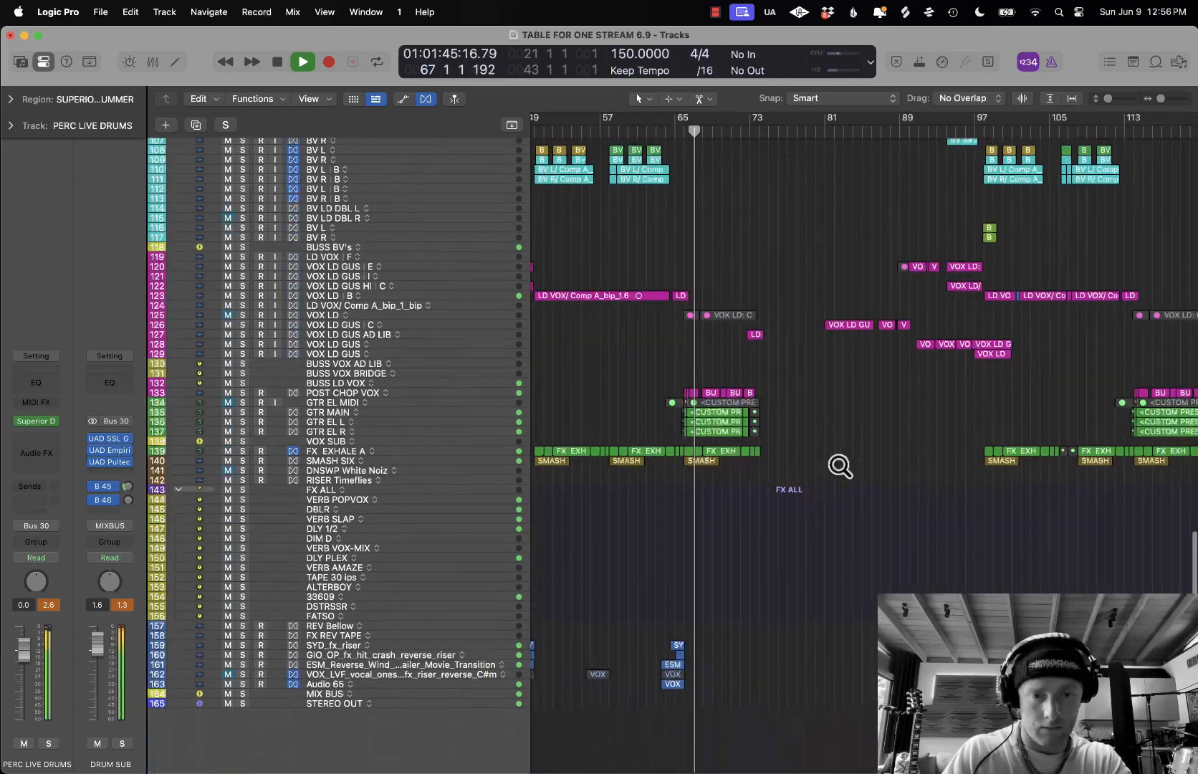
scroll(838, 464, "up", 6)
scroll(838, 463, "up", 1)
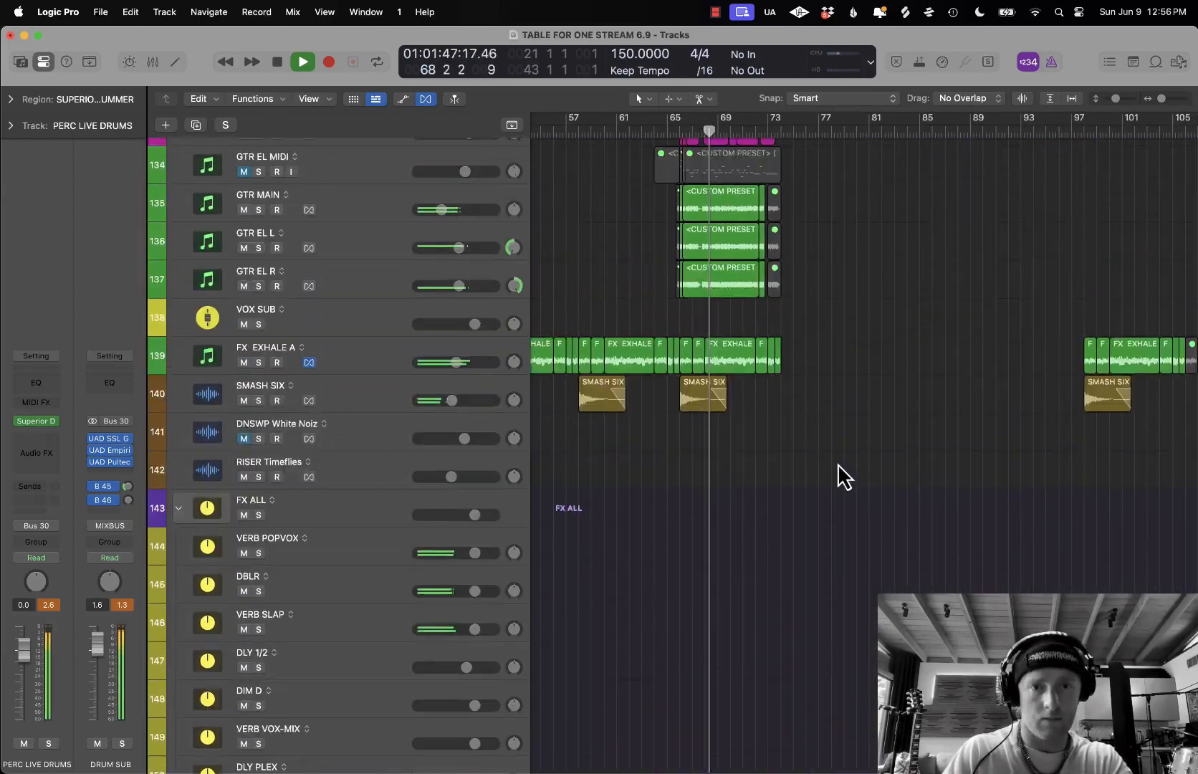
scroll(844, 476, "up", 3)
key("space")
- Set the cycle range to bars 66 to 77 and play it, briefly soloing POST CHOP VOX on track 133, and stop
left_click_drag(681, 121, 821, 121)
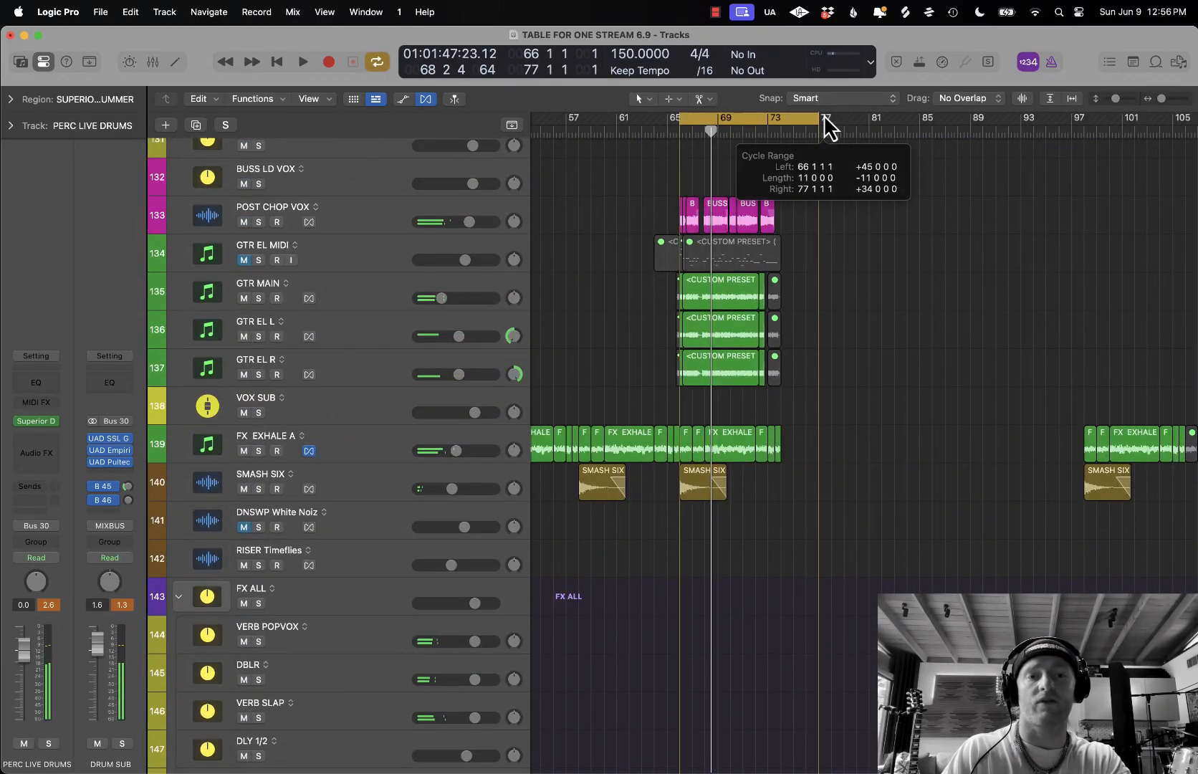
key("space")
mouse_move(259, 298)
left_mouse_down()
mouse_move(262, 374)
mouse_move(261, 299)
left_mouse_up()
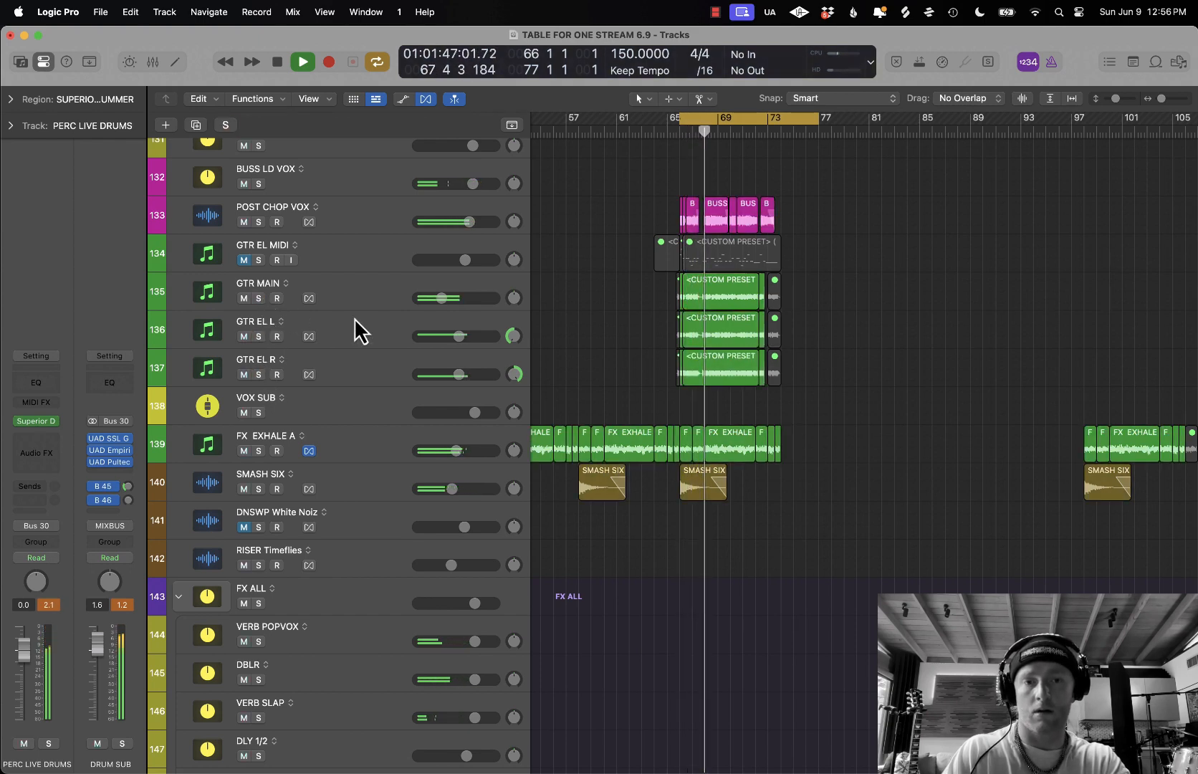
scroll(608, 340, "up", 3)
left_click(261, 288)
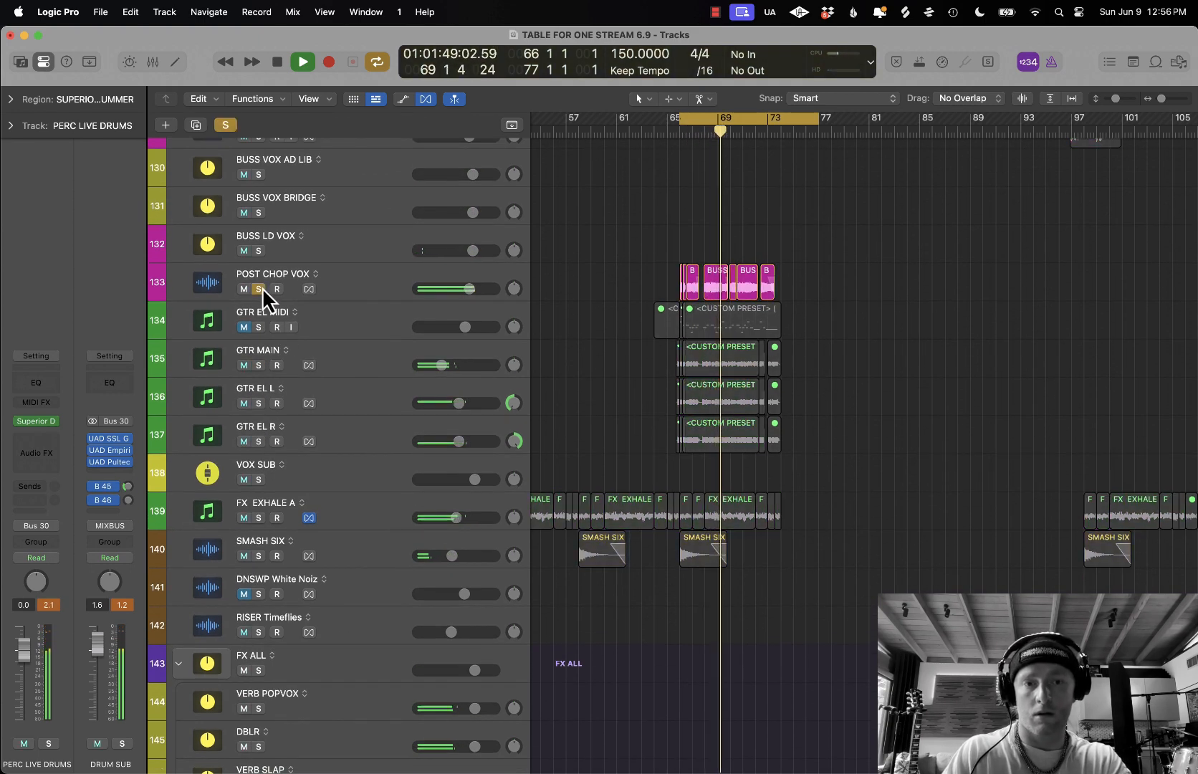
left_click(263, 288)
scroll(681, 408, "down", 6)
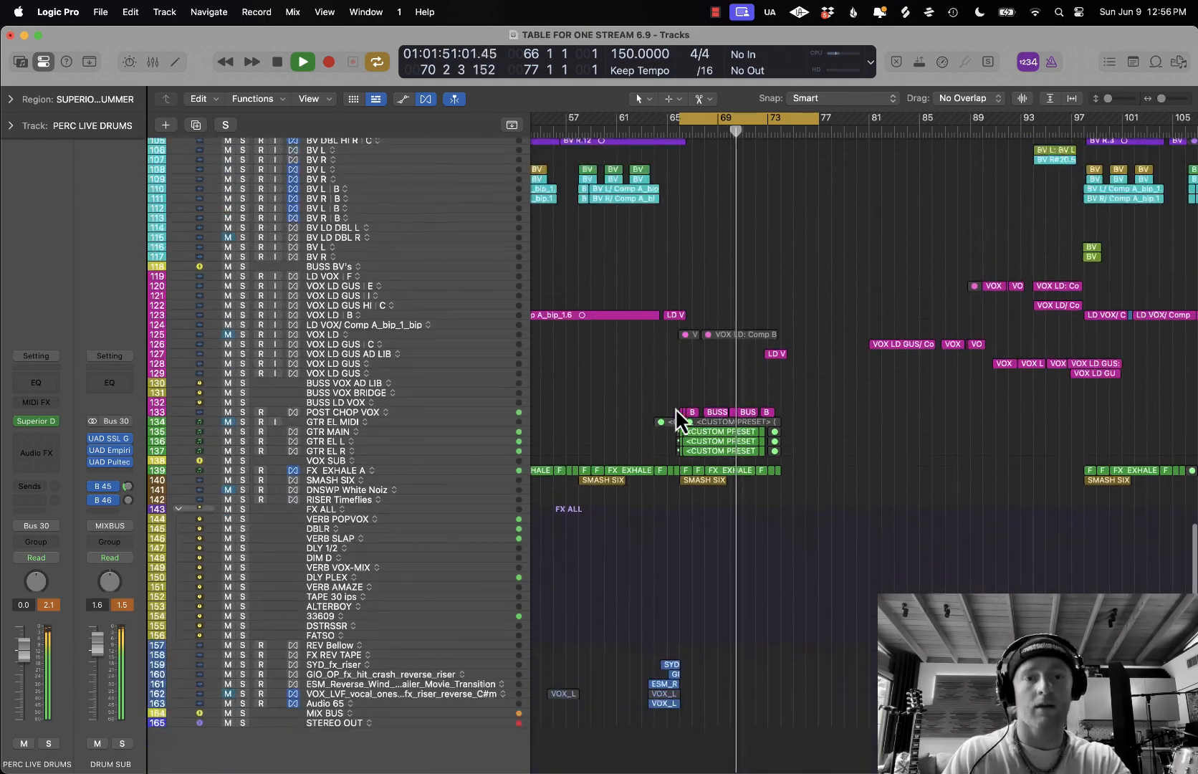
key("space")
- Select and solo POST CHOP VOX on track 133, audition it while toggling its insert plug-ins' bypass, and stop playback
scroll(638, 550, "up", 3)
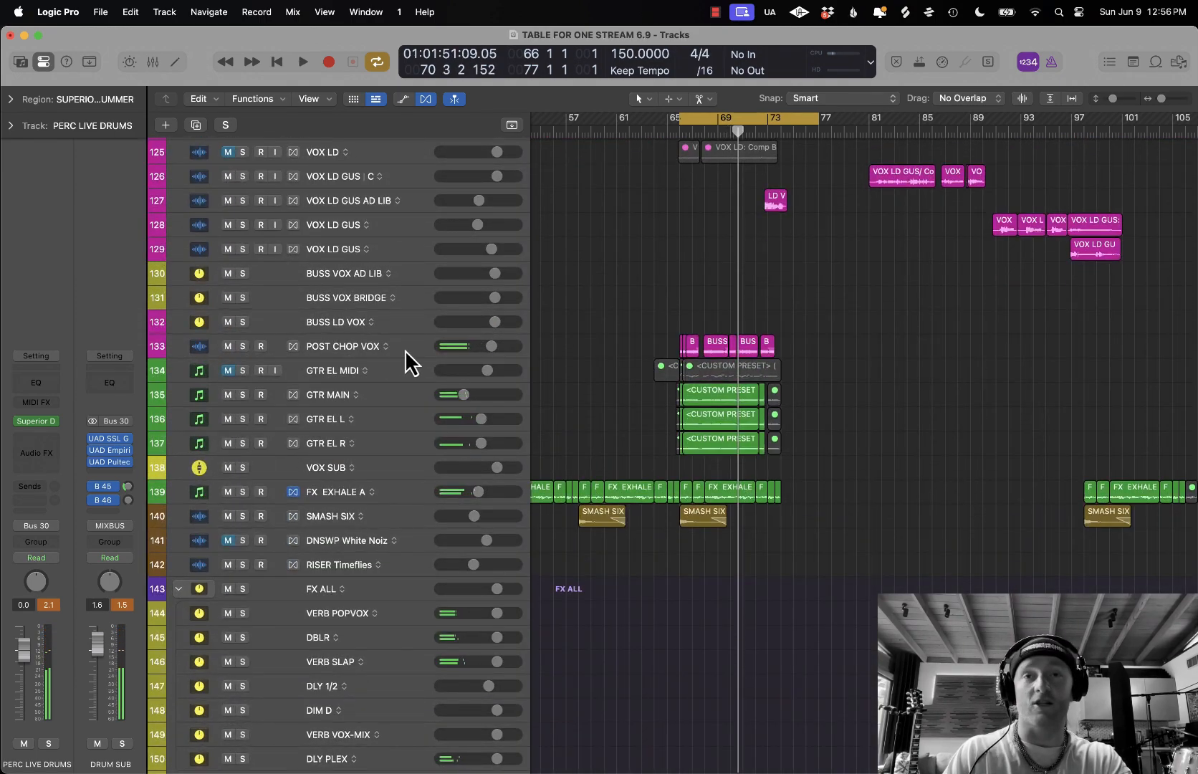
left_click(408, 354)
scroll(652, 459, "up", 3)
scroll(662, 456, "up", 4)
left_click(269, 377)
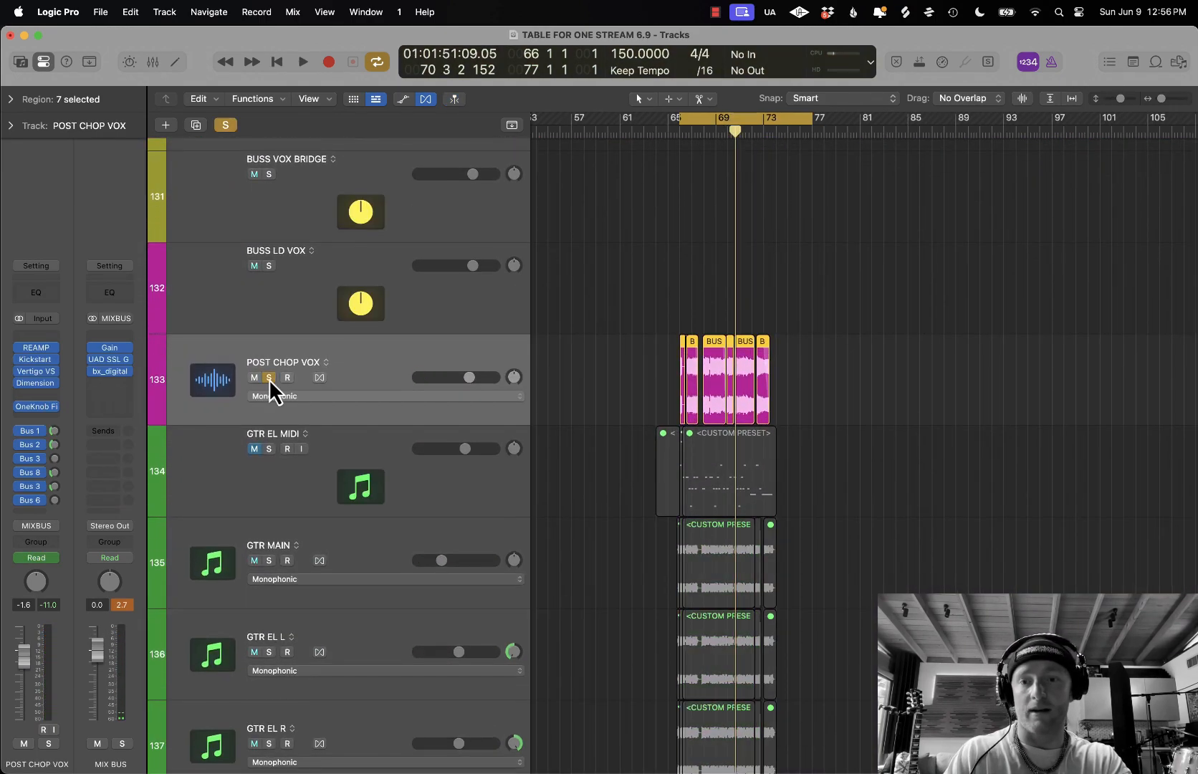
key("space")
left_click_drag(20, 348, 20, 408)
key("space")
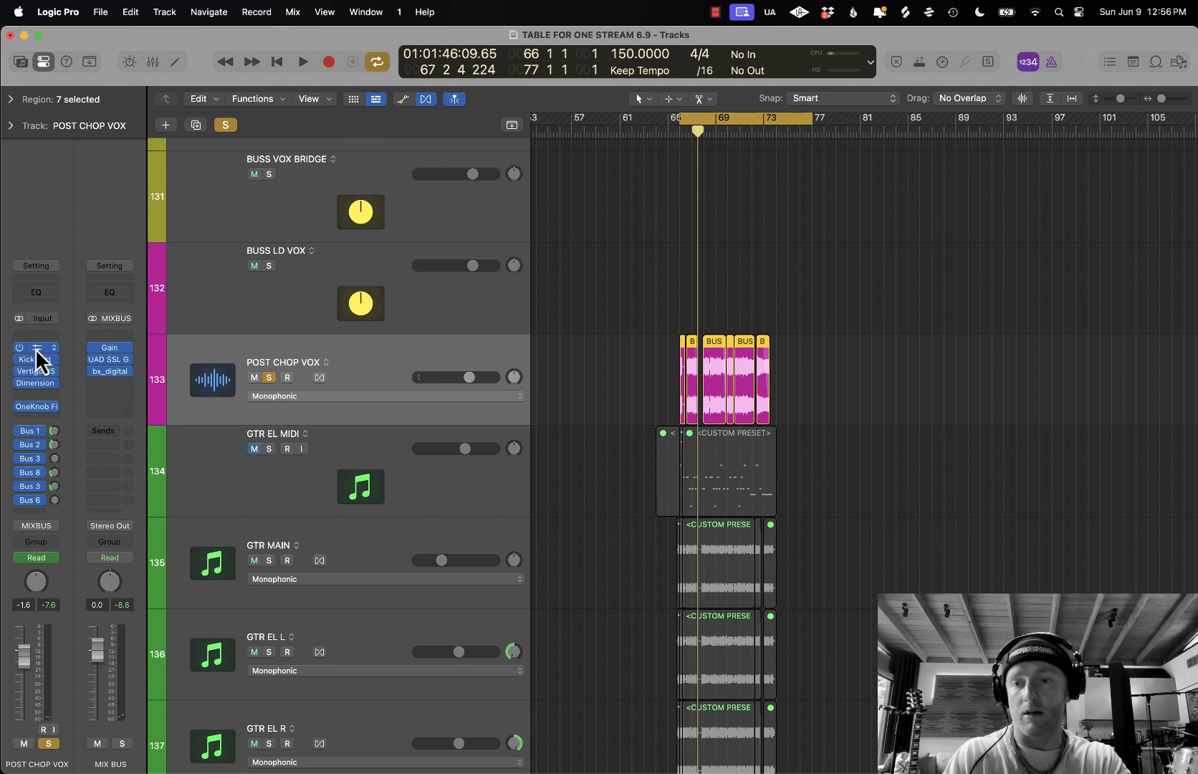
- Examine the REAMP and Vertigo VSM-3 settings on POST CHOP VOX, closing each plug-in window
left_click(36, 349)
left_click(383, 207)
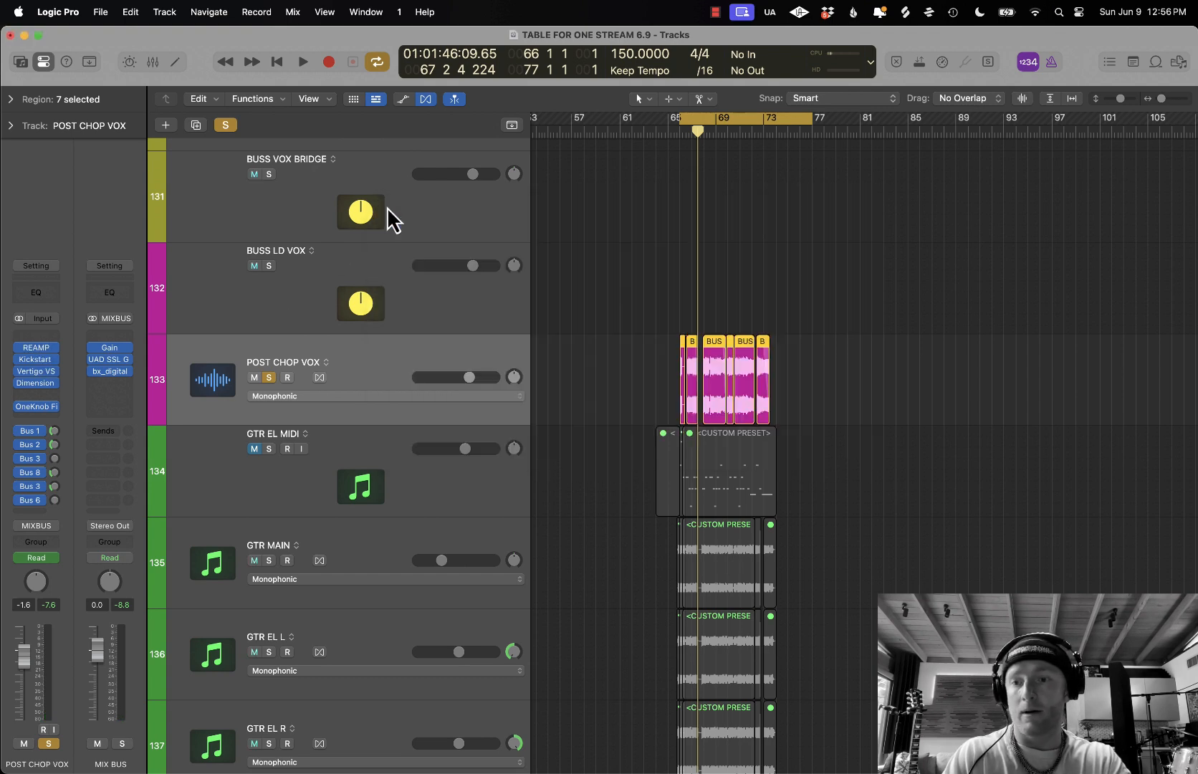
left_click(36, 371)
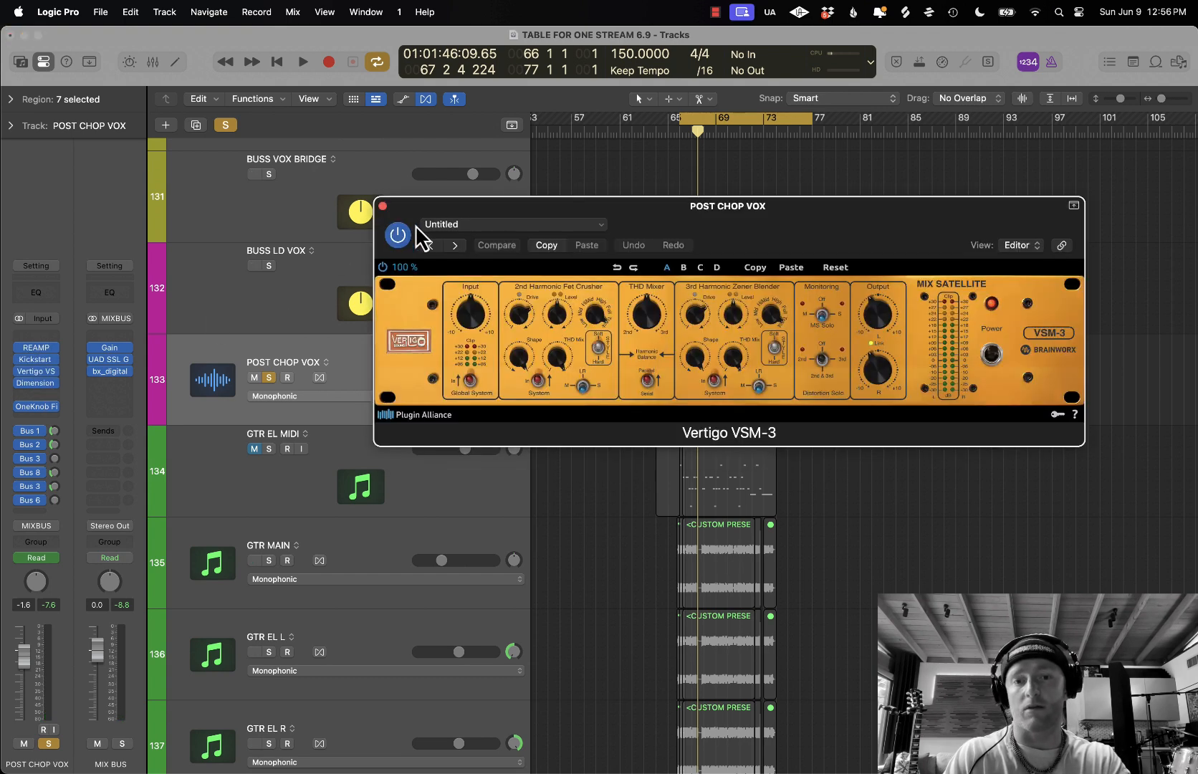
left_click(383, 206)
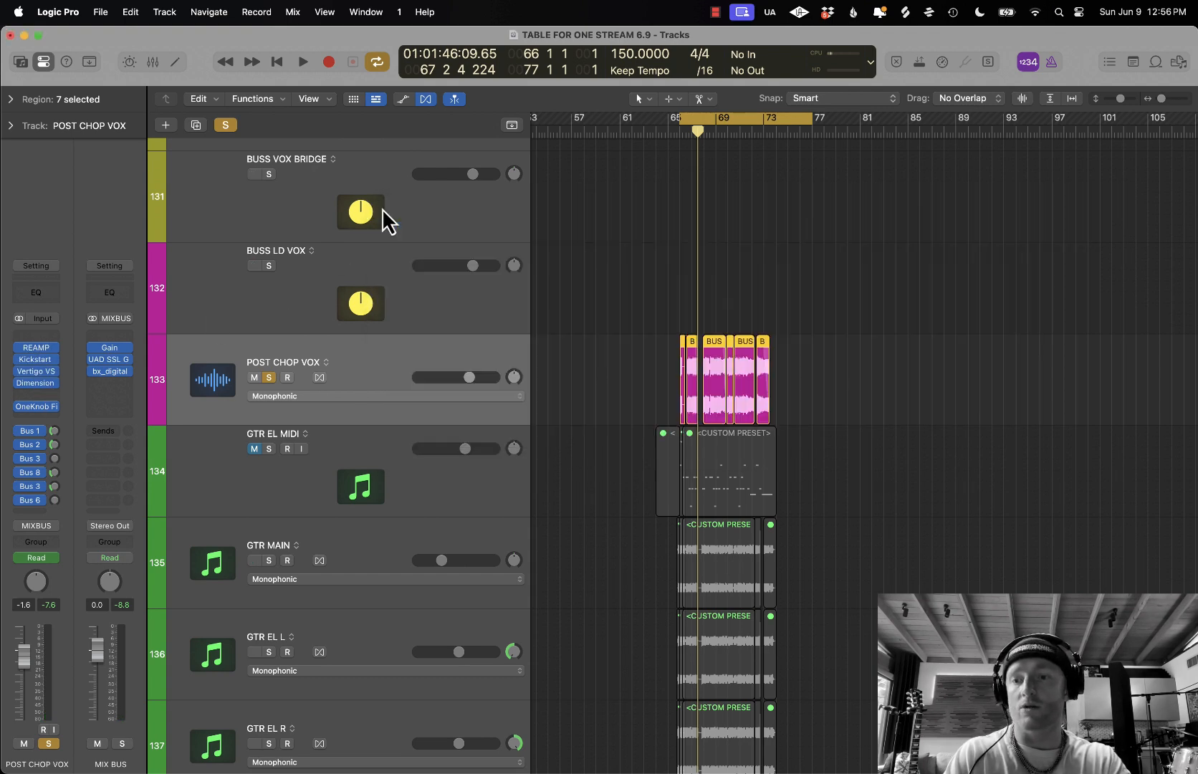
- Open the Dimension Expander on POST CHOP VOX, compare the chopped vocal with it bypassed and active, and close it
left_click(38, 383)
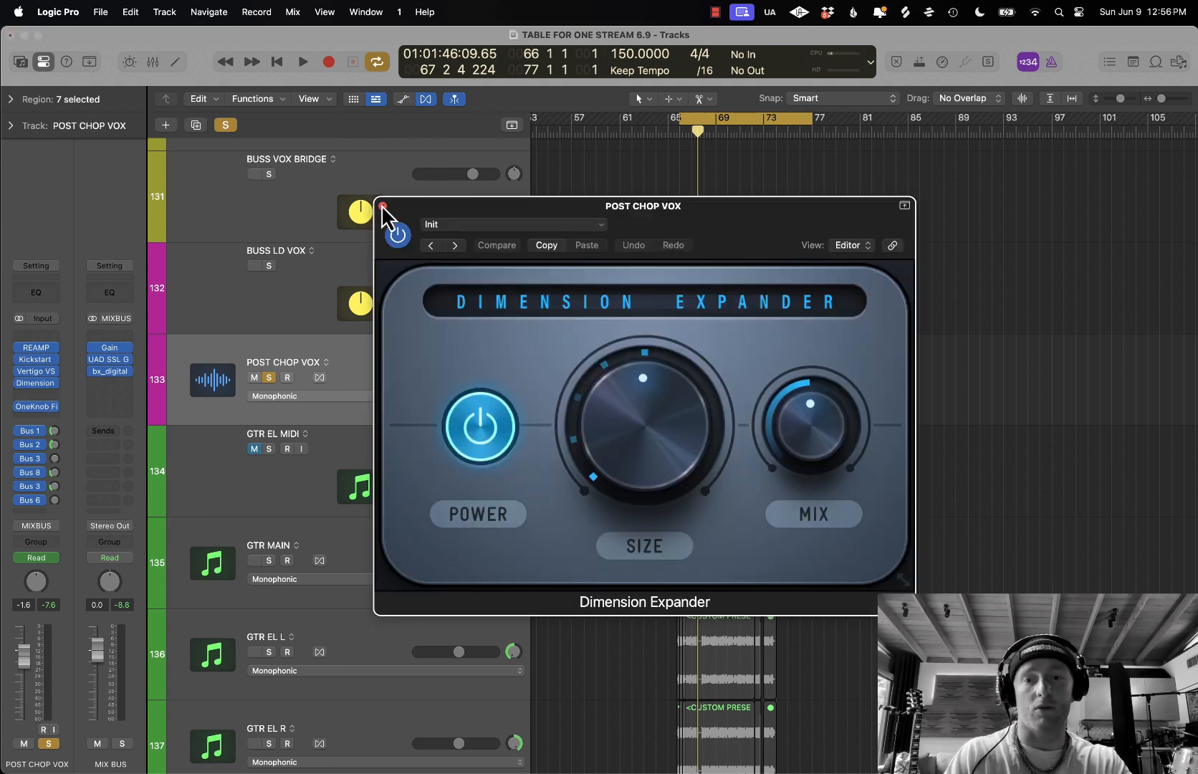
left_click(398, 234)
key("space")
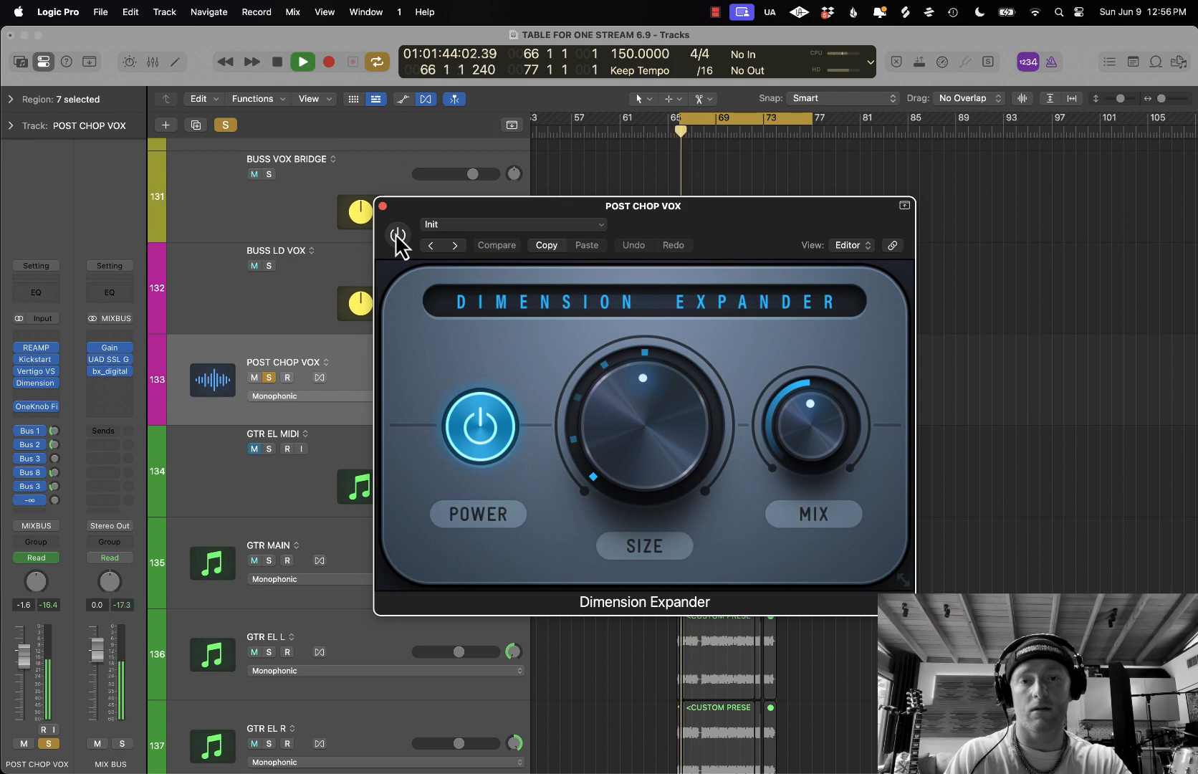
key("space")
key("space")
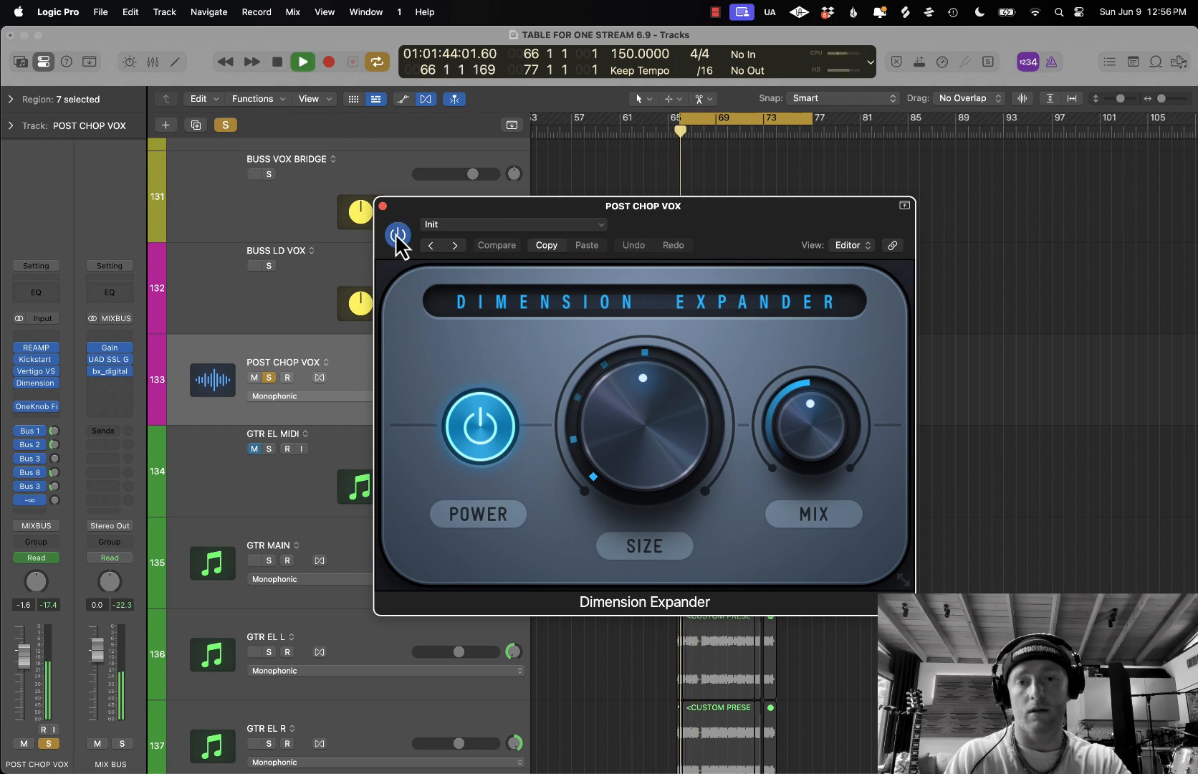
key("space")
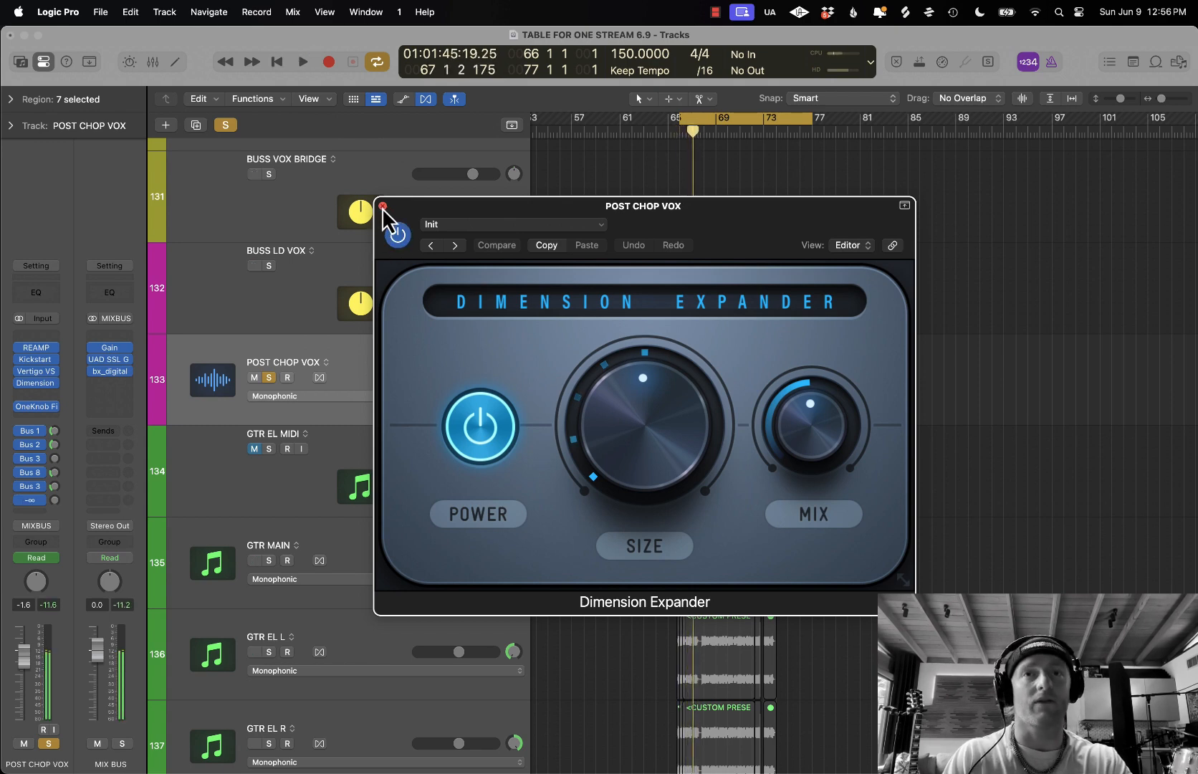
left_click(383, 206)
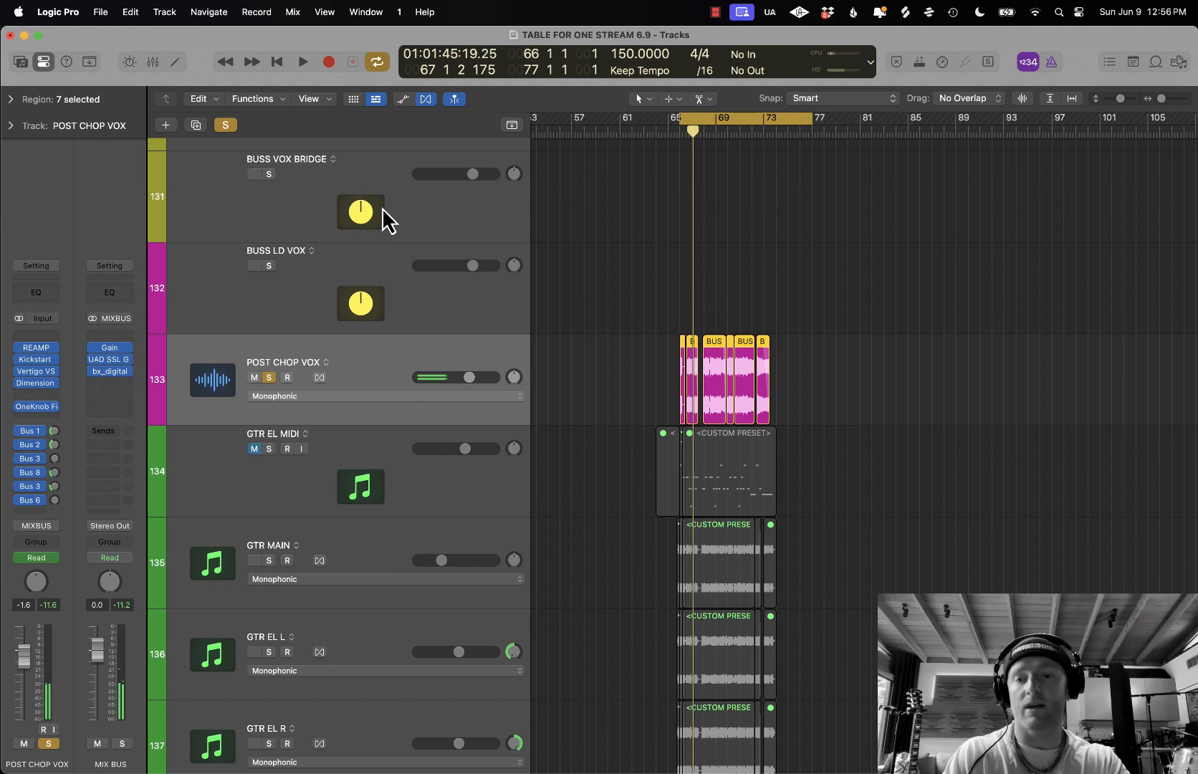
- Examine the OneKnob Filter setting on POST CHOP VOX, close its window, and unsolo the track
left_click(36, 407)
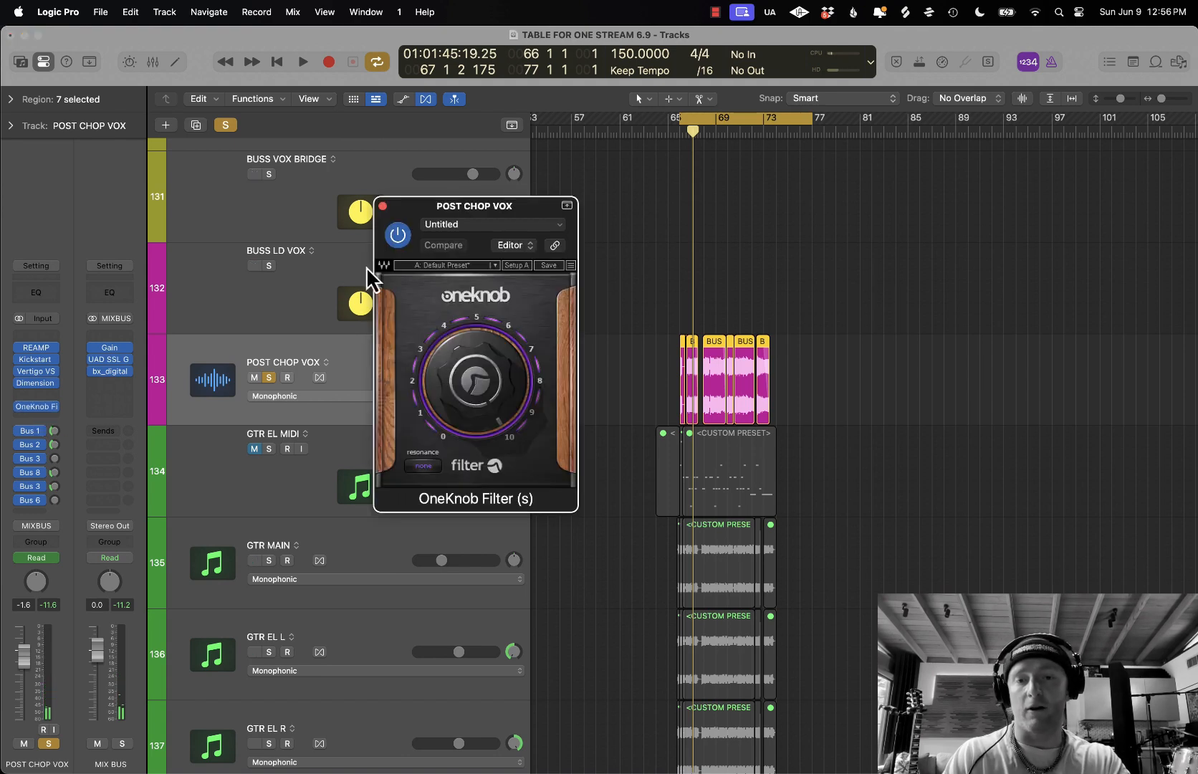
left_click(382, 205)
left_click(269, 377)
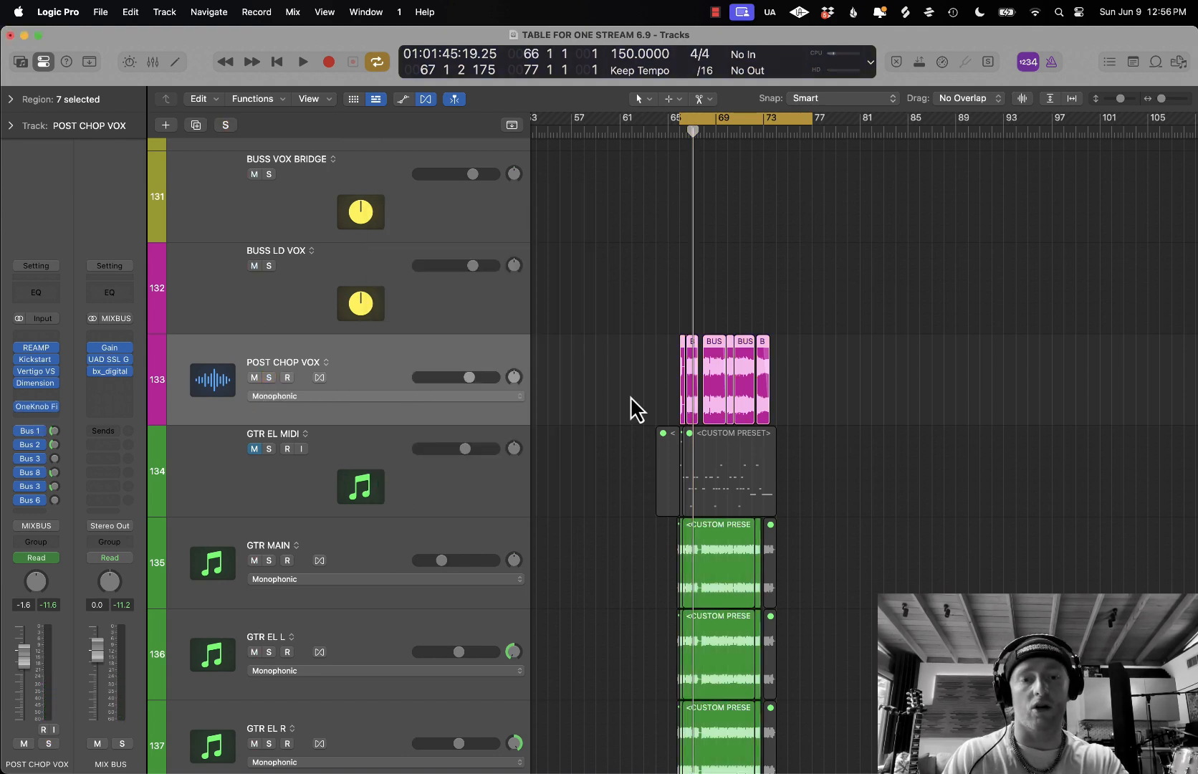
- Audition the cycled section from bar 66 in the full mix, stop playback, and turn off the cycle range
key("space")
key("z")
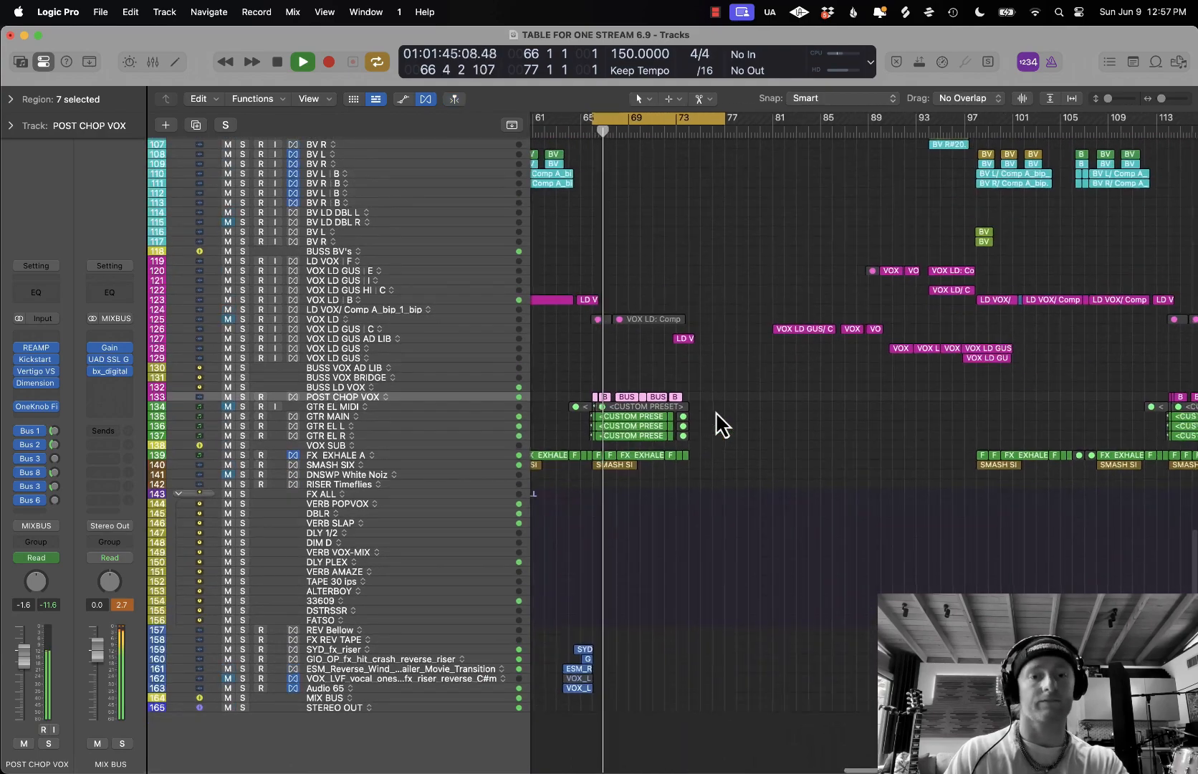
key("space")
left_click(718, 120)
- Set the cycle range to bars 81 to 100
scroll(745, 338, "down", 5)
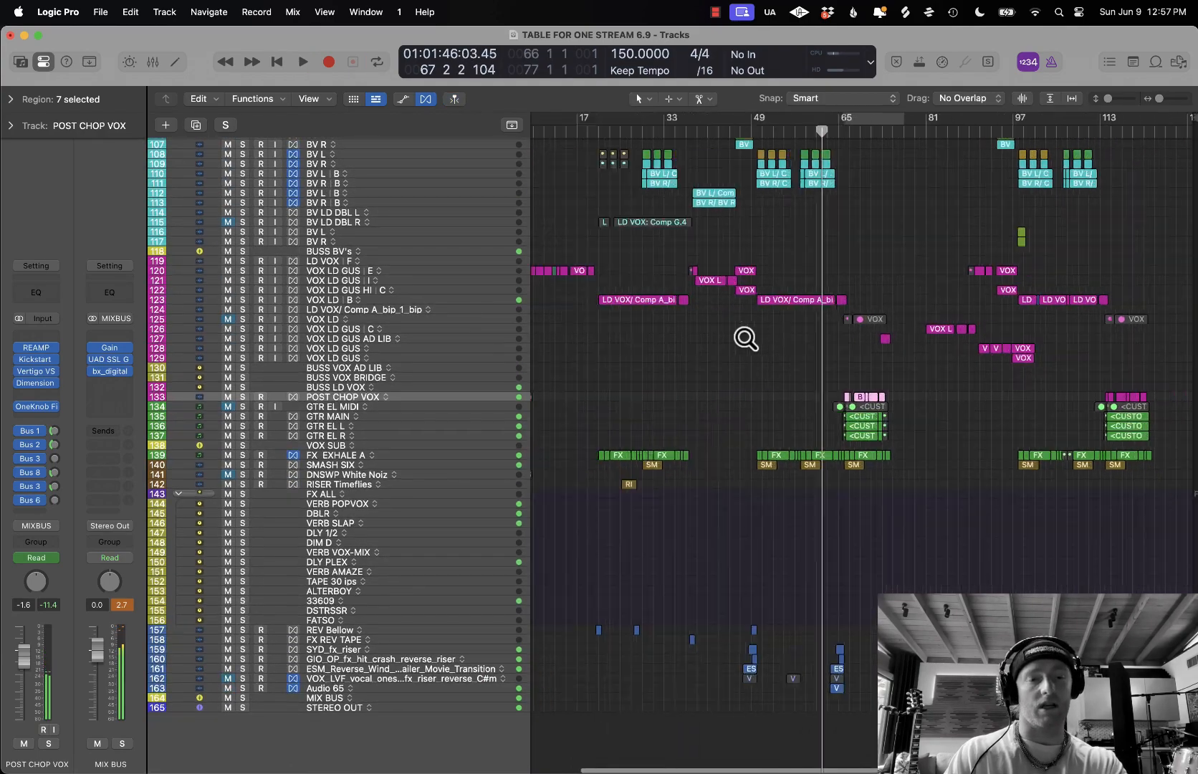
scroll(745, 338, "up", 5)
scroll(748, 348, "right", 5)
scroll(750, 350, "up", 10)
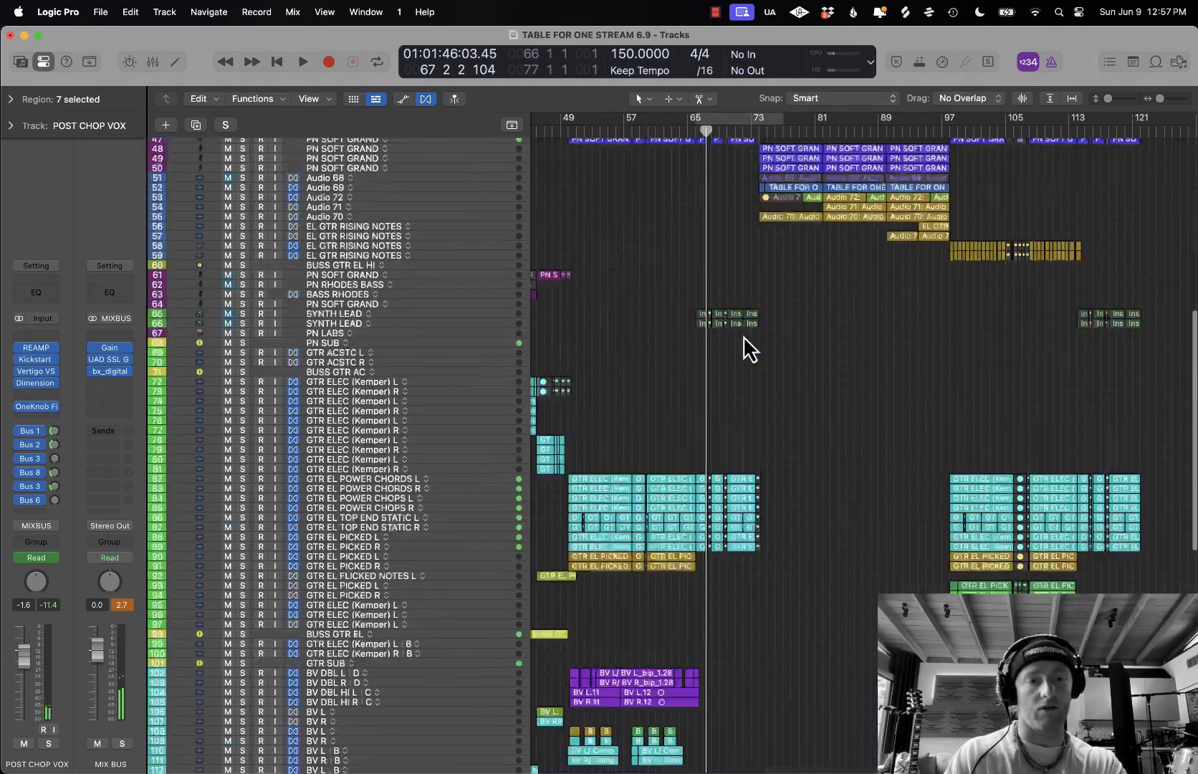
scroll(745, 344, "down", 15)
scroll(743, 336, "up", 3)
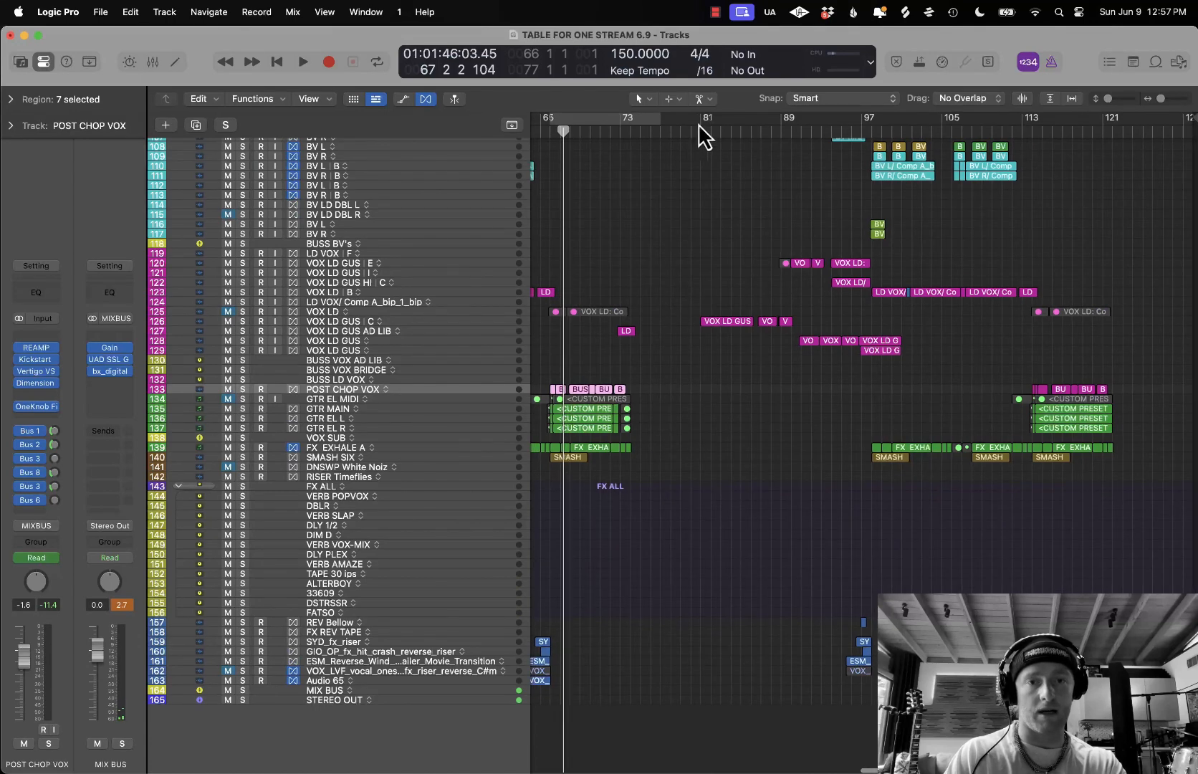
left_click_drag(700, 118, 895, 113)
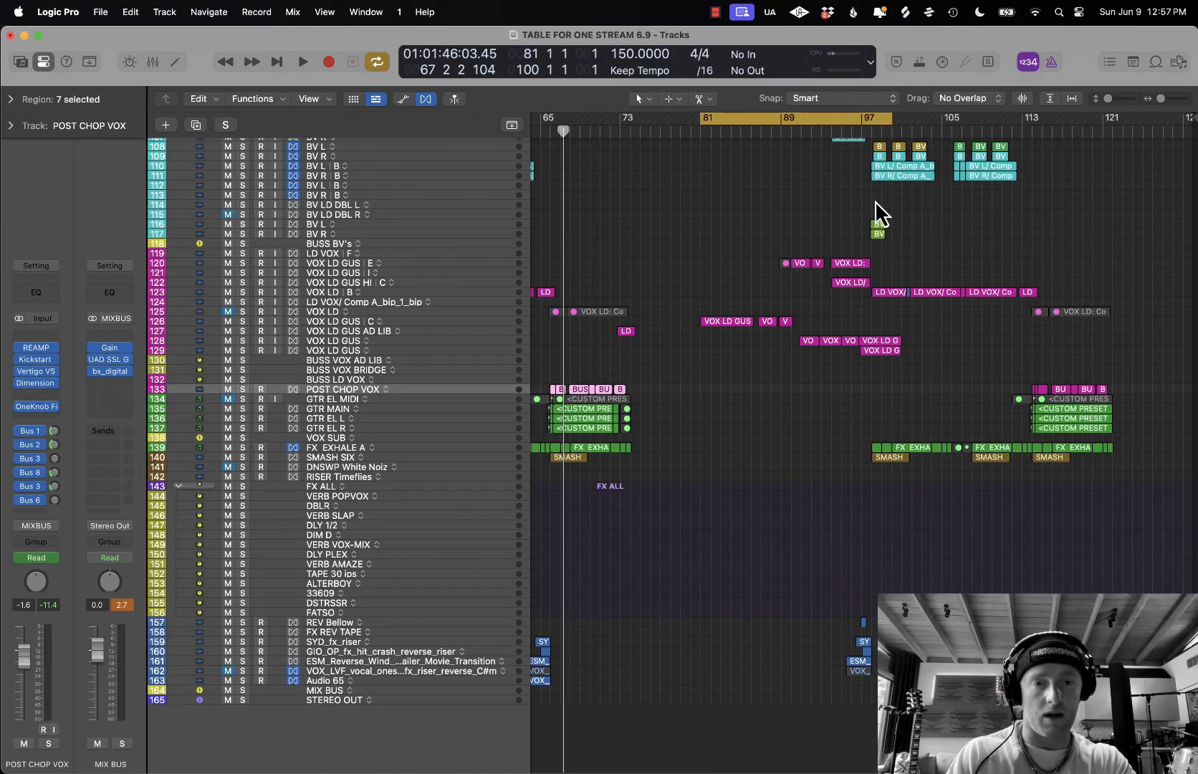
- Examine the vocal, soft grand piano and audio layers in bars 81 to 100 and start playing the cycled section
scroll(840, 484, "up", 3)
scroll(838, 483, "right", 2)
scroll(838, 482, "up", 15)
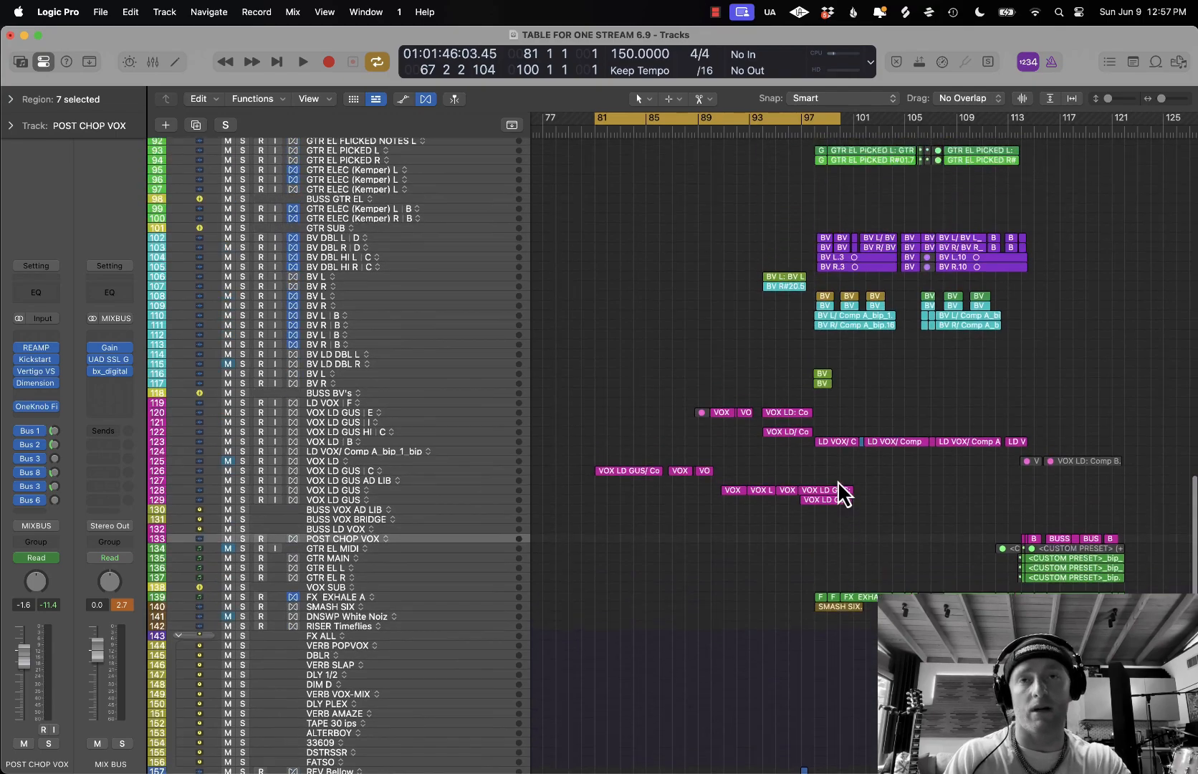
scroll(838, 481, "down", 15)
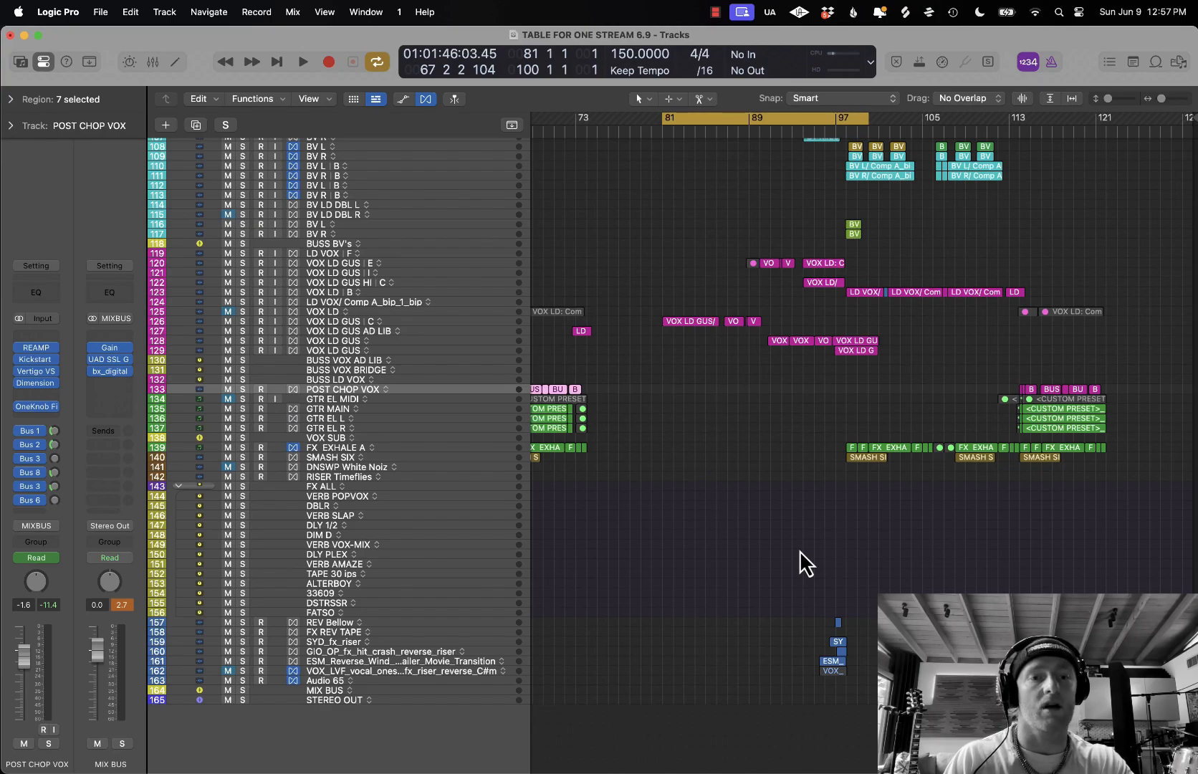
scroll(800, 551, "up", 12)
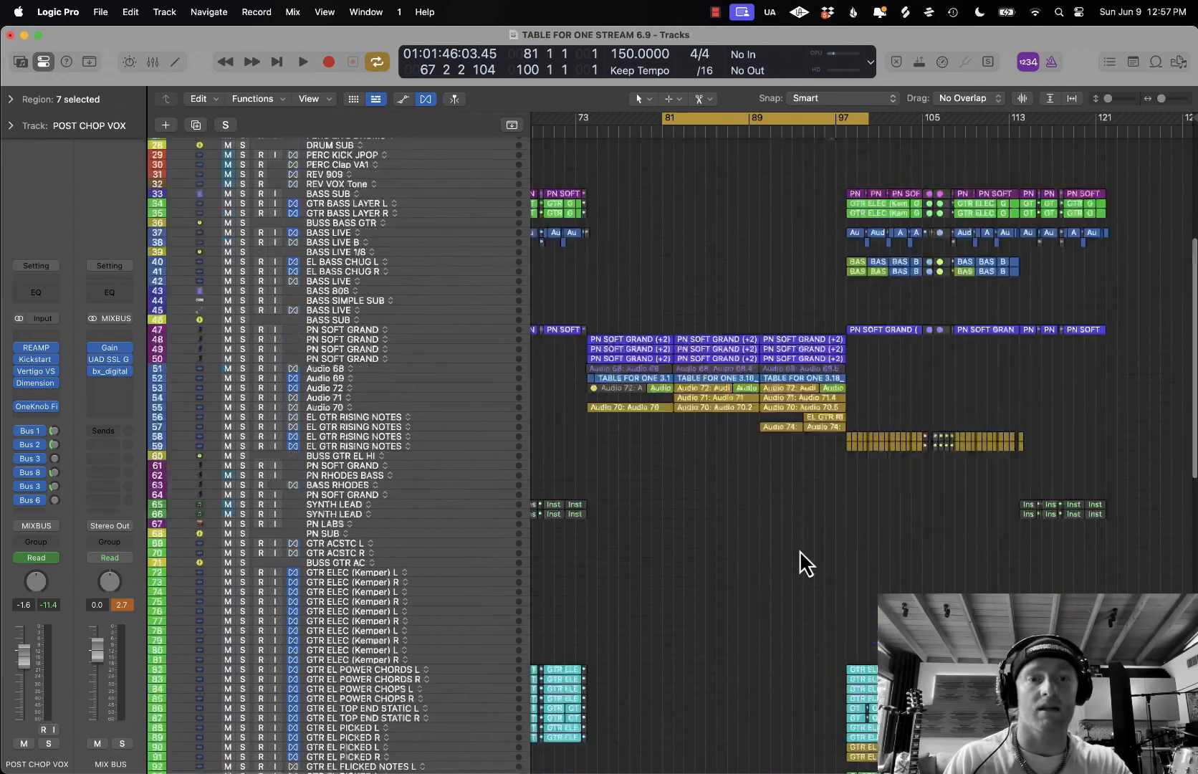
key("space")
scroll(801, 551, "down", 8)
scroll(800, 549, "right", 4)
scroll(800, 549, "up", 10)
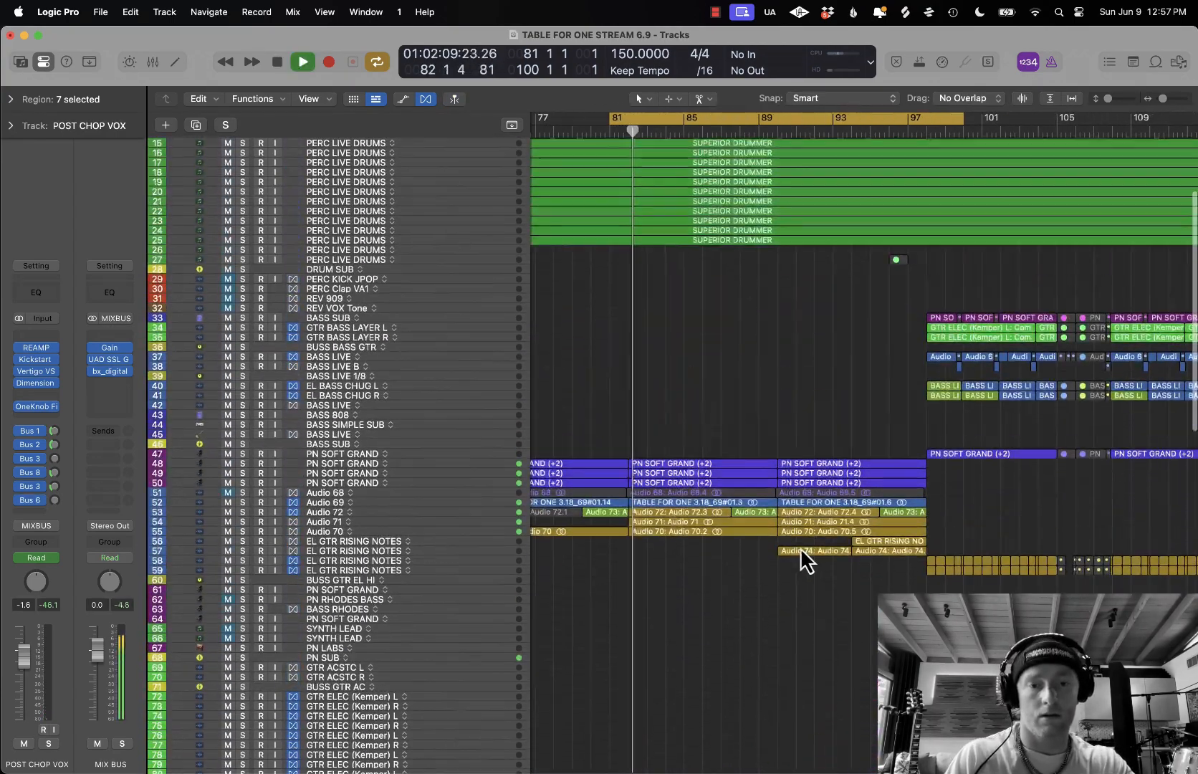
scroll(800, 549, "left", 5)
scroll(800, 549, "left", 2)
scroll(800, 549, "up", 8)
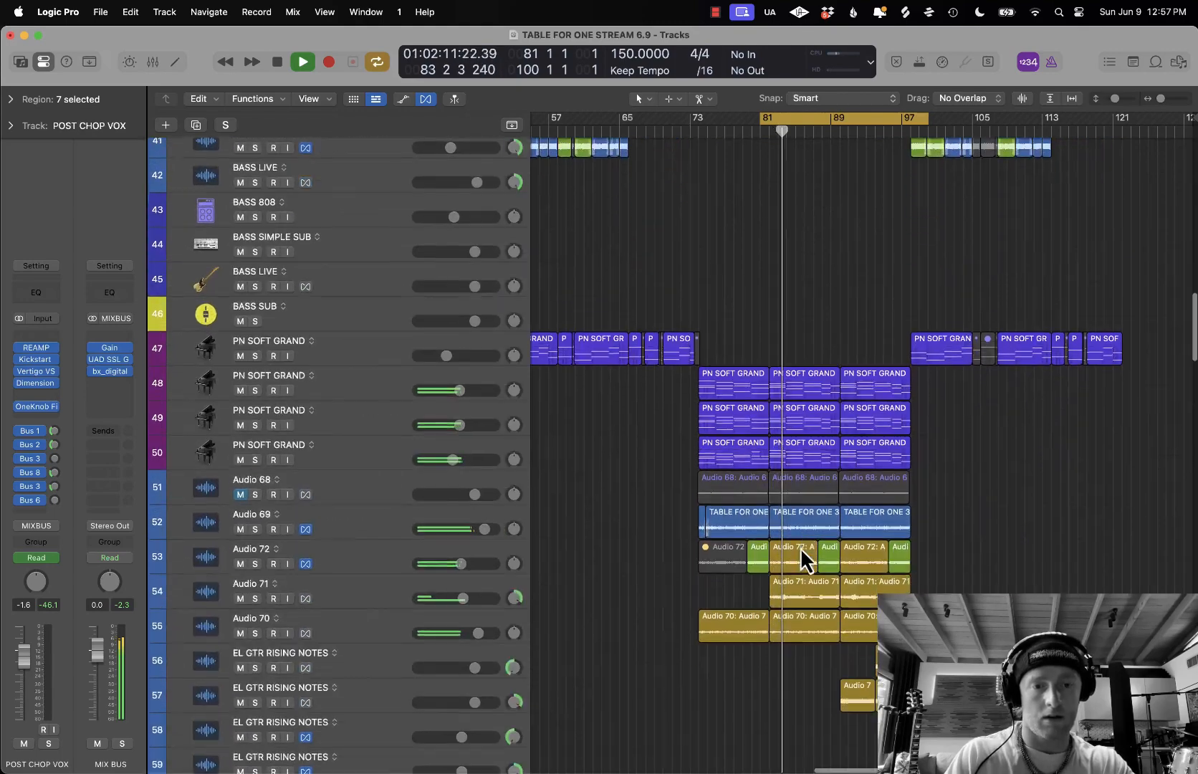
scroll(800, 547, "down", 4)
- Select Audio 69 and solo tracks 52 to 55 (Audio 69, 72, 71 and 70), audition them together, and stop playback
left_click(377, 398)
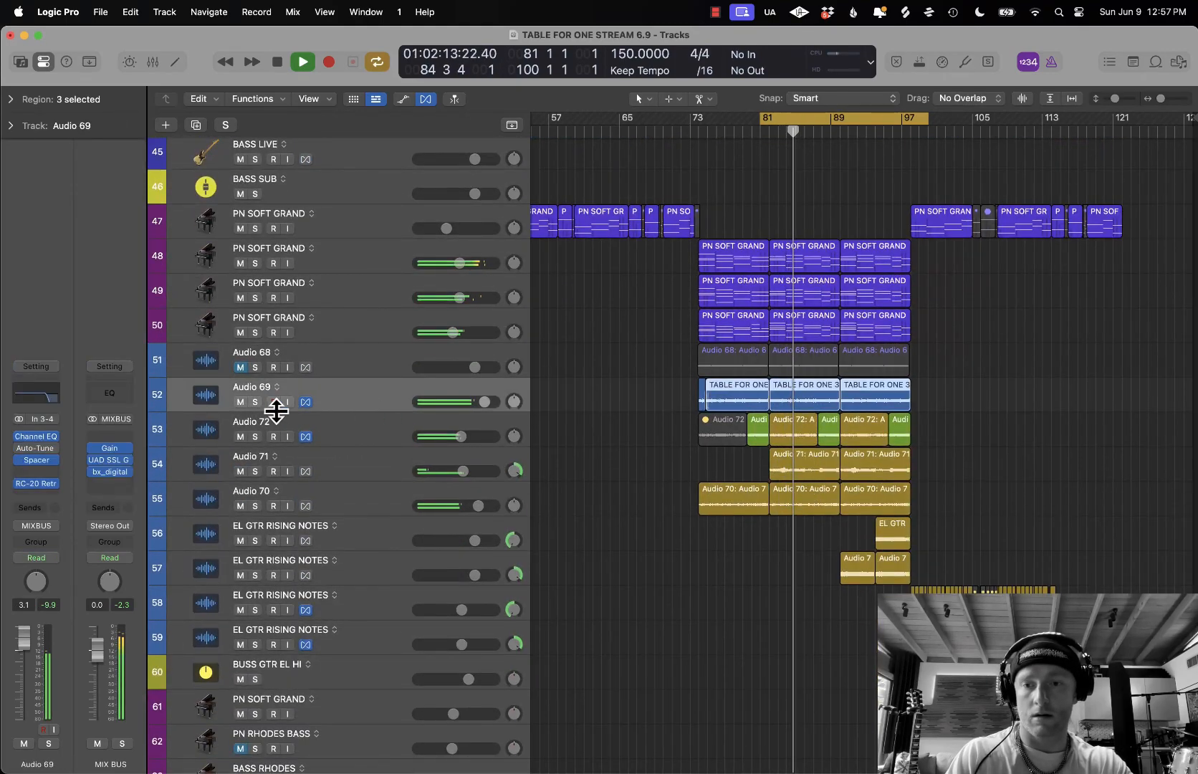
left_click_drag(256, 402, 255, 459)
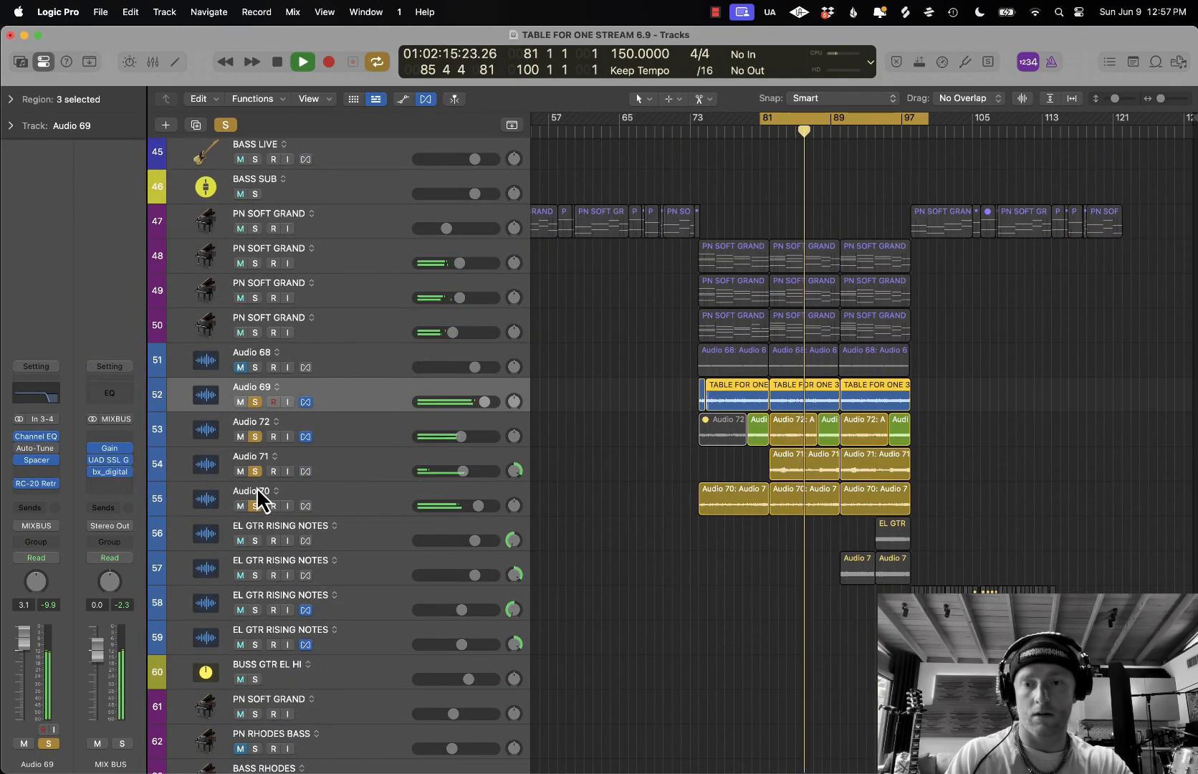
key("space")
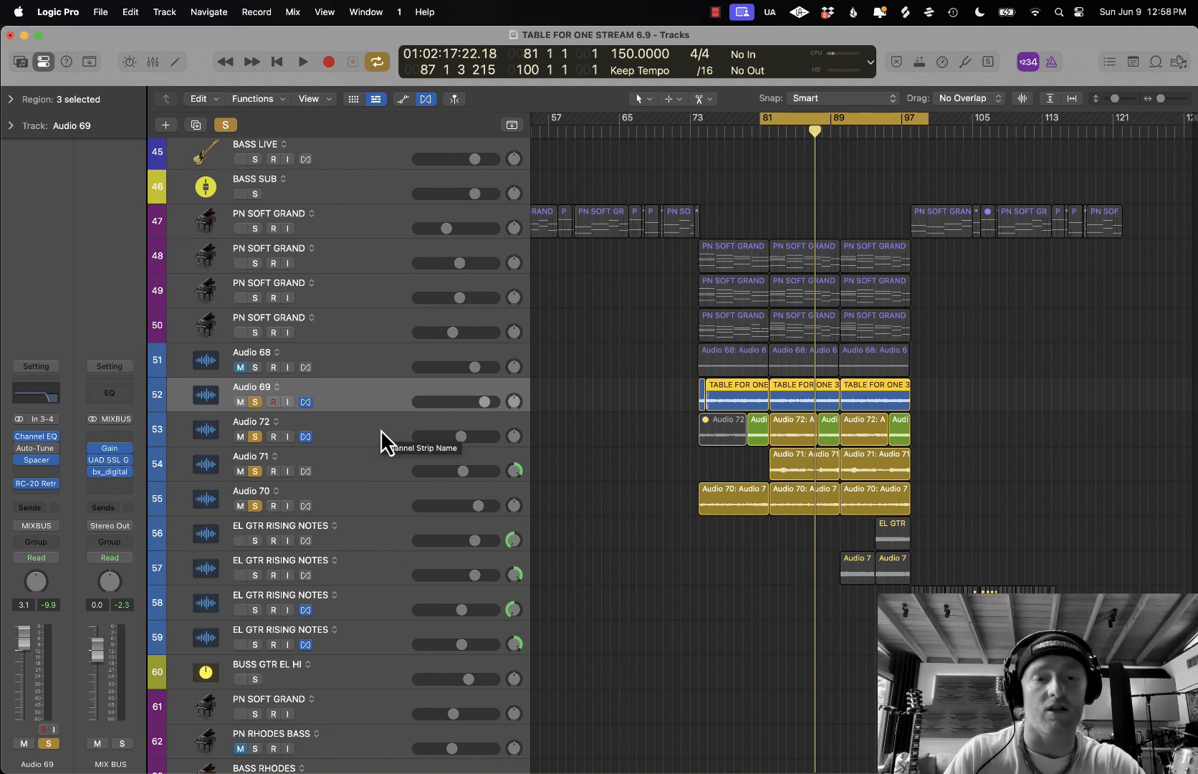
- Inspect the Spacer and RC-20 Retro Color plug-in settings on Audio 69, closing each plug-in window after viewing
left_click(36, 461)
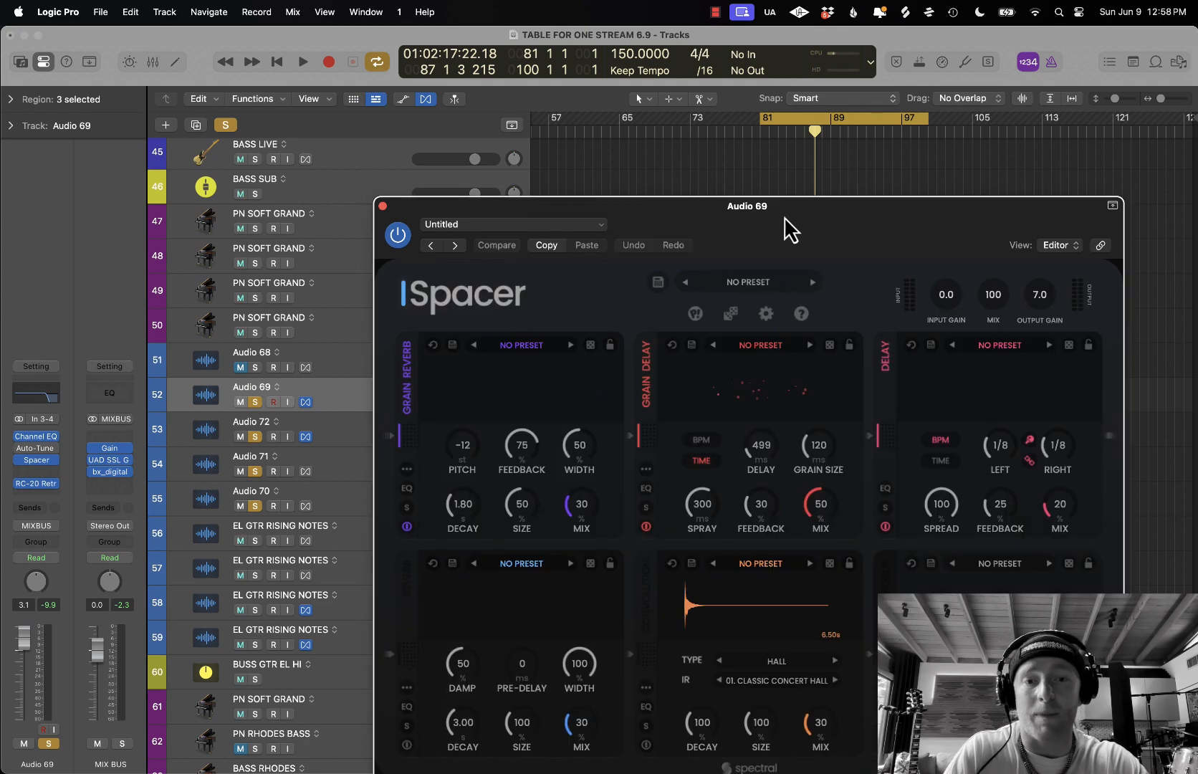
left_click_drag(842, 225, 716, 121)
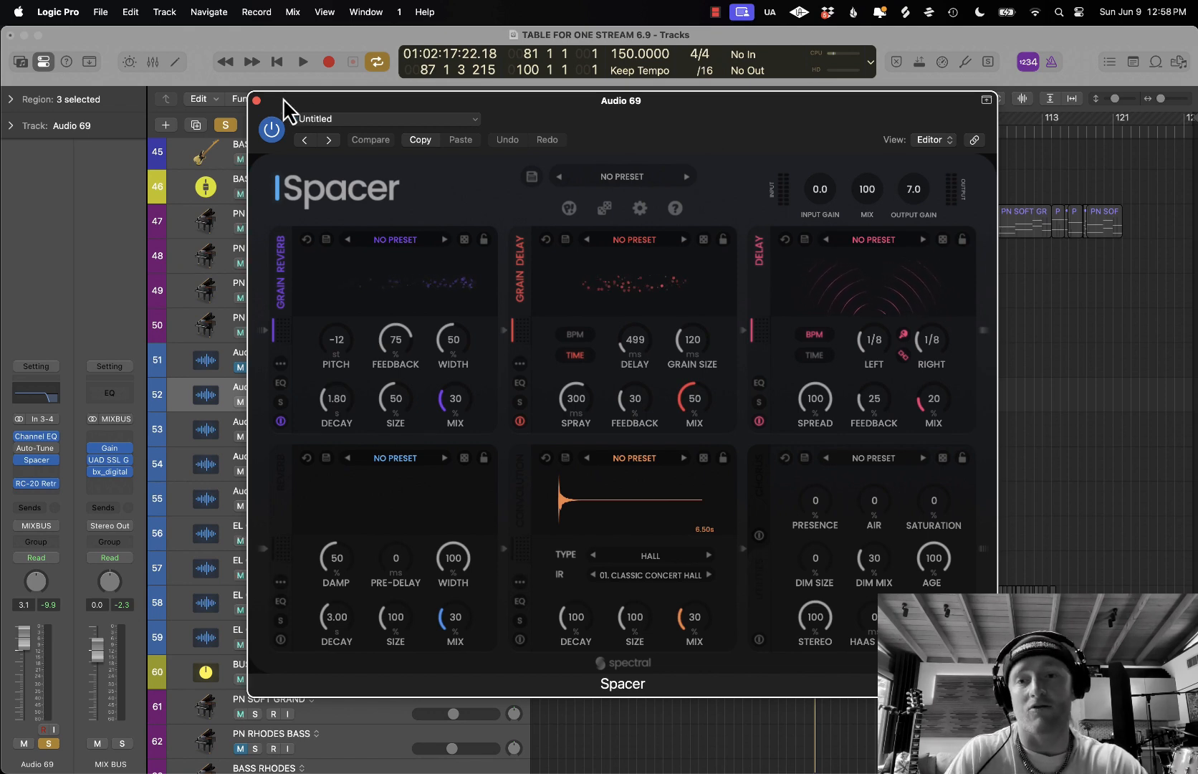
left_click(257, 102)
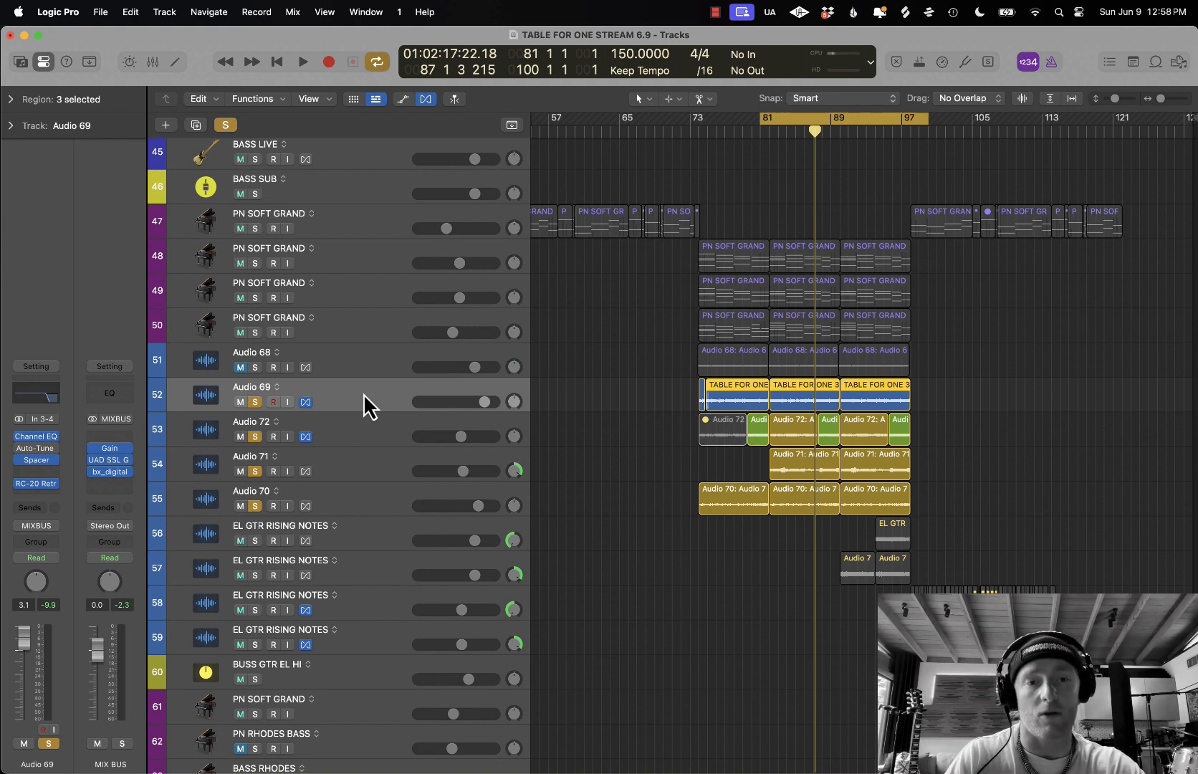
left_click(377, 425)
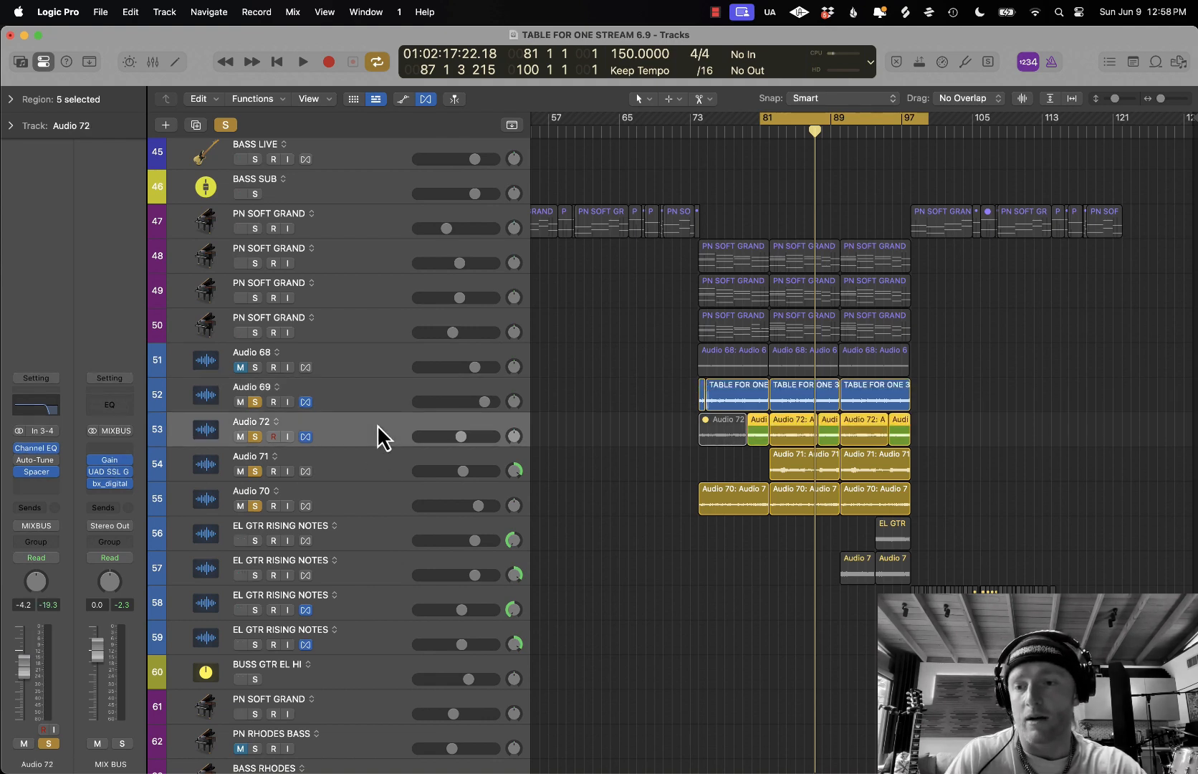
left_click(366, 406)
left_click(36, 482)
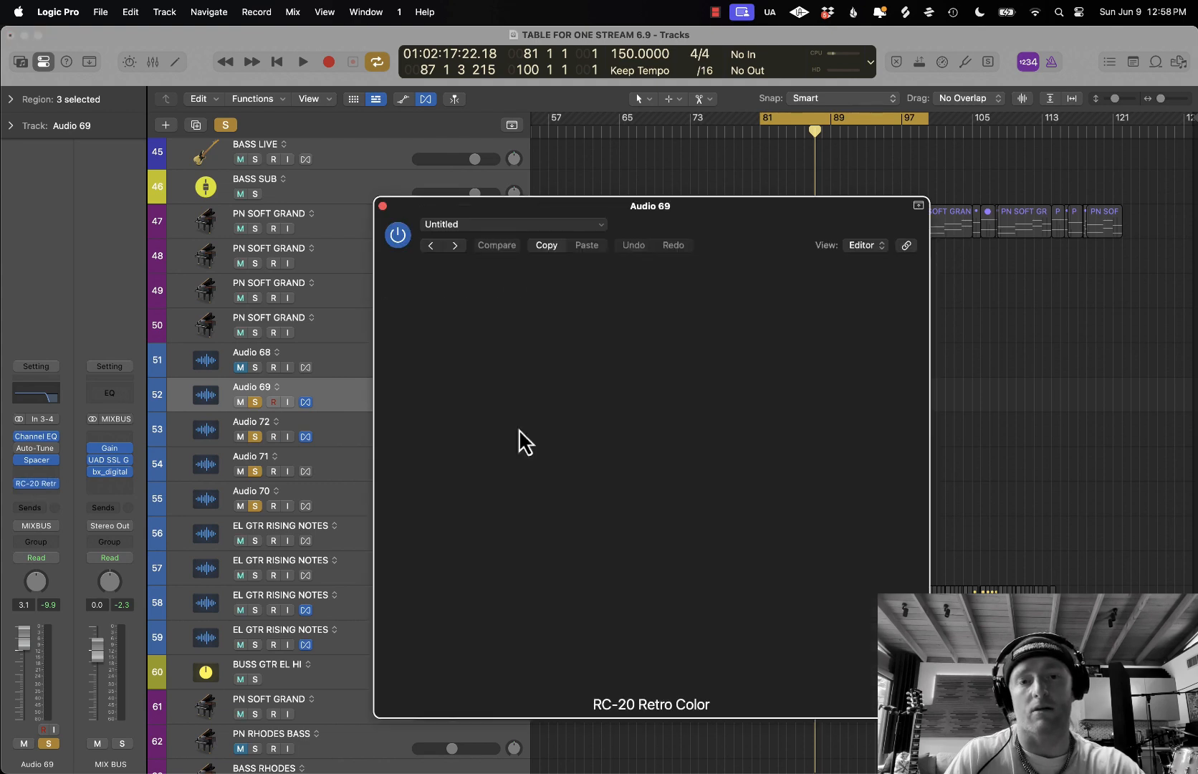
left_click_drag(763, 216, 801, 175)
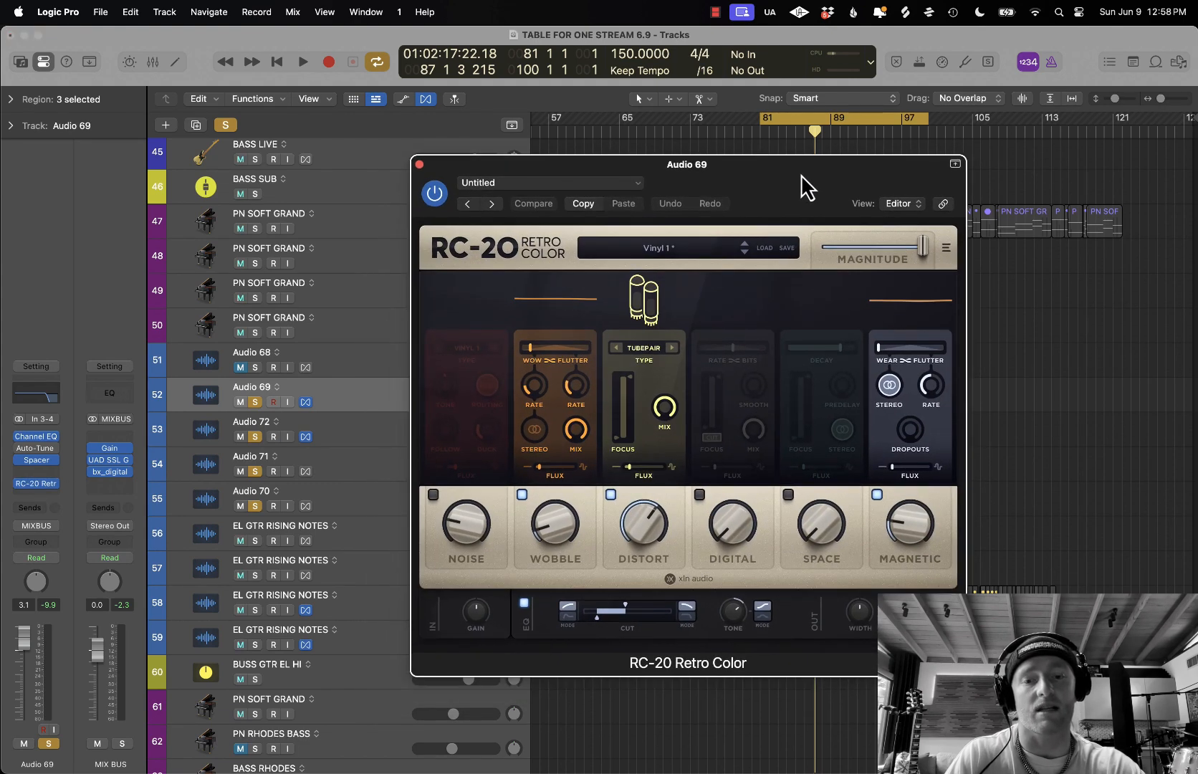
left_click(420, 164)
- Select Audio 71, inspect its Auto-Tune Pro settings, and close the plug-in window
key("Down")
key("Down")
key("Down")
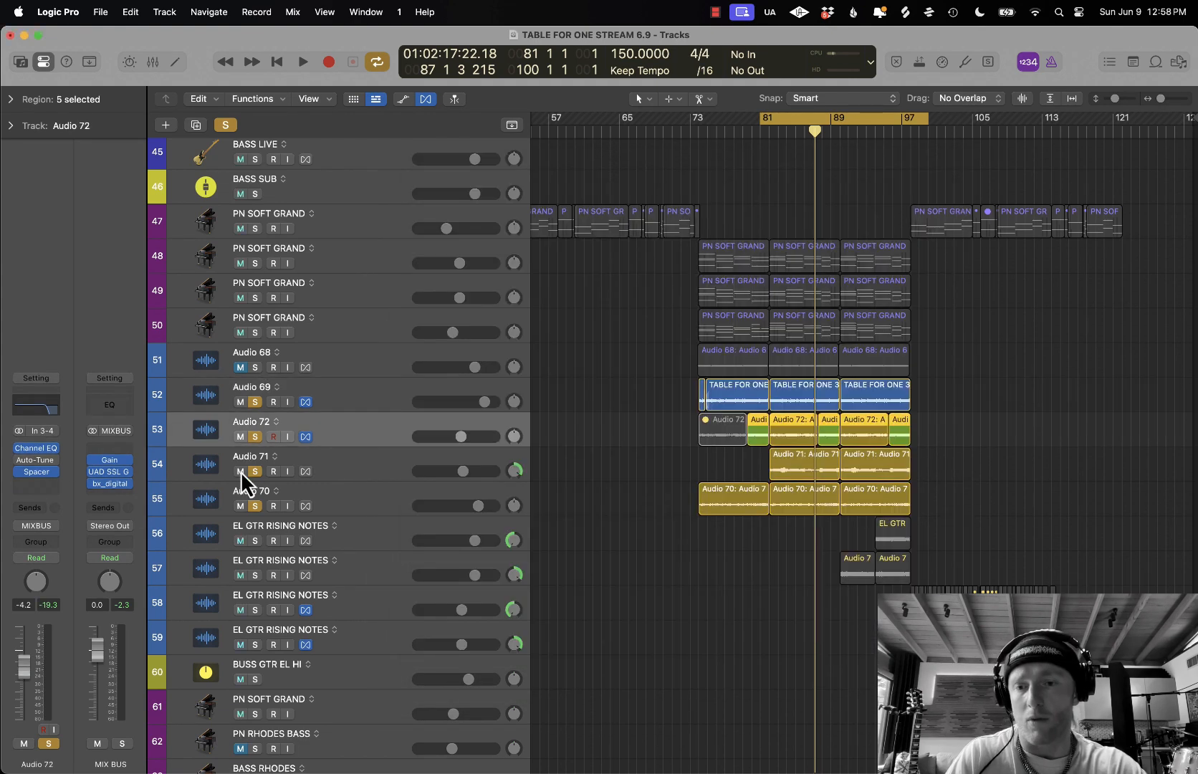
left_click(369, 469)
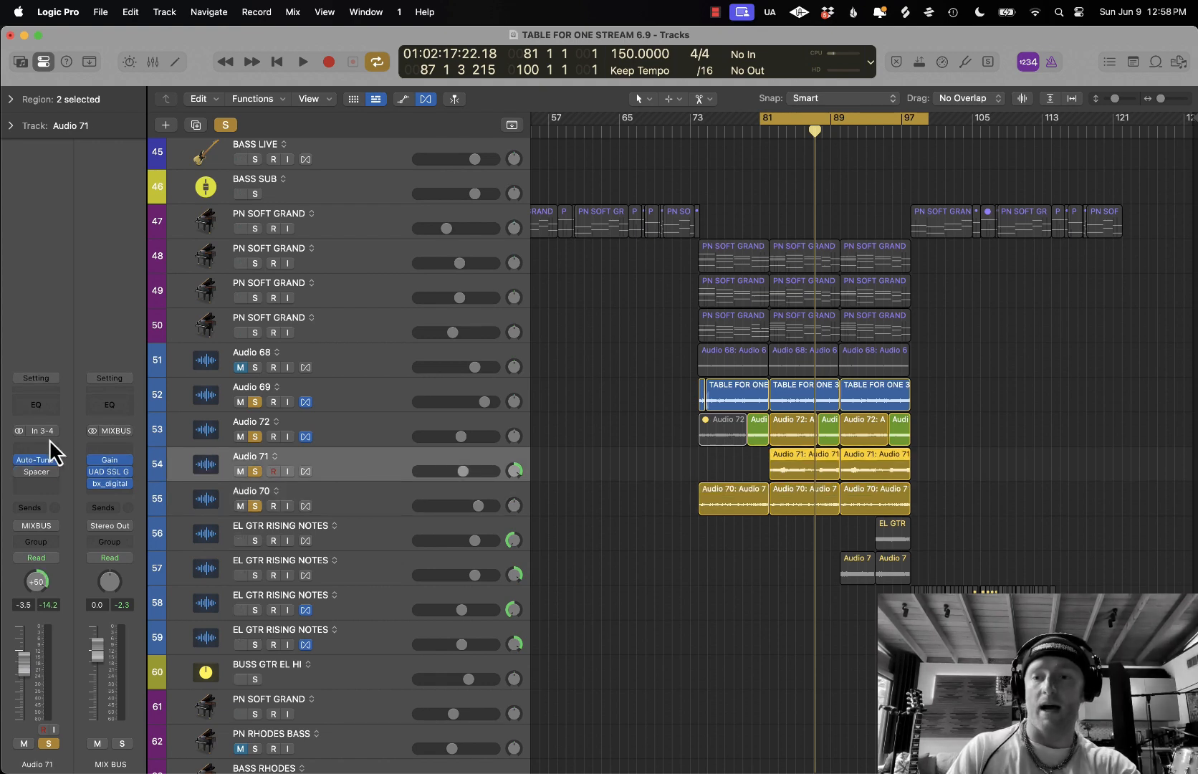
left_click(35, 459)
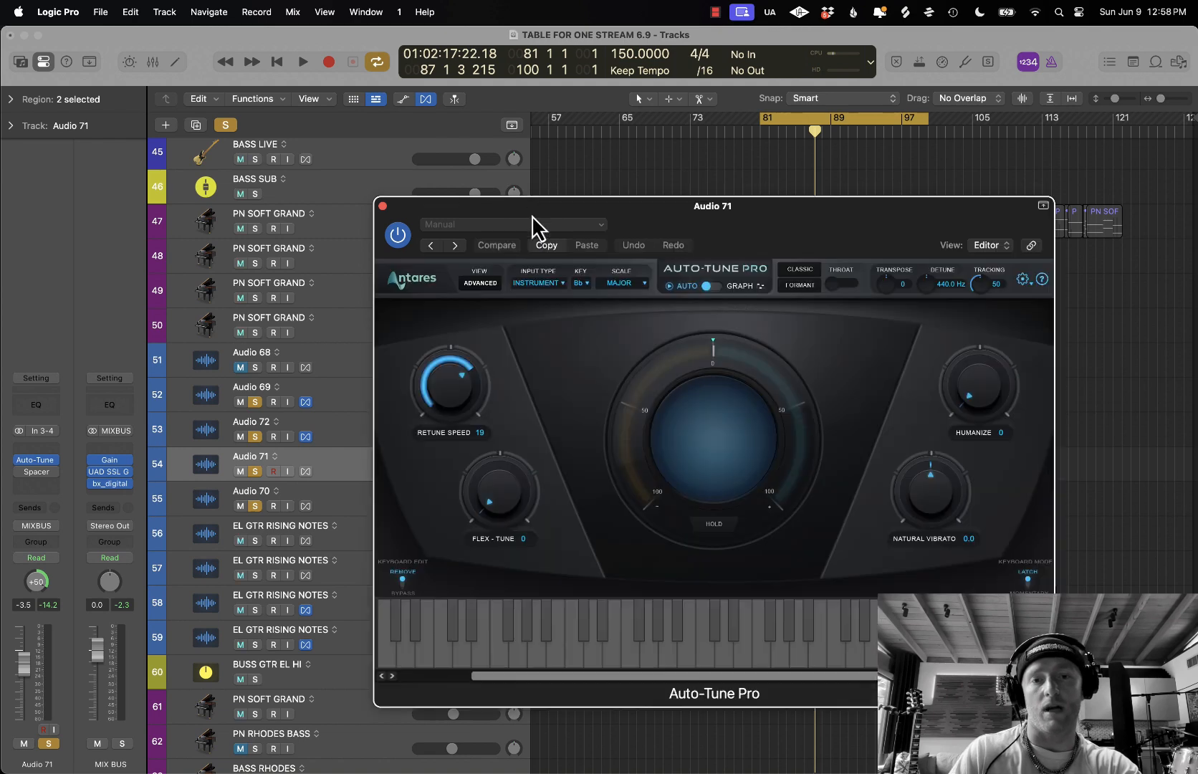
left_click_drag(747, 210, 744, 156)
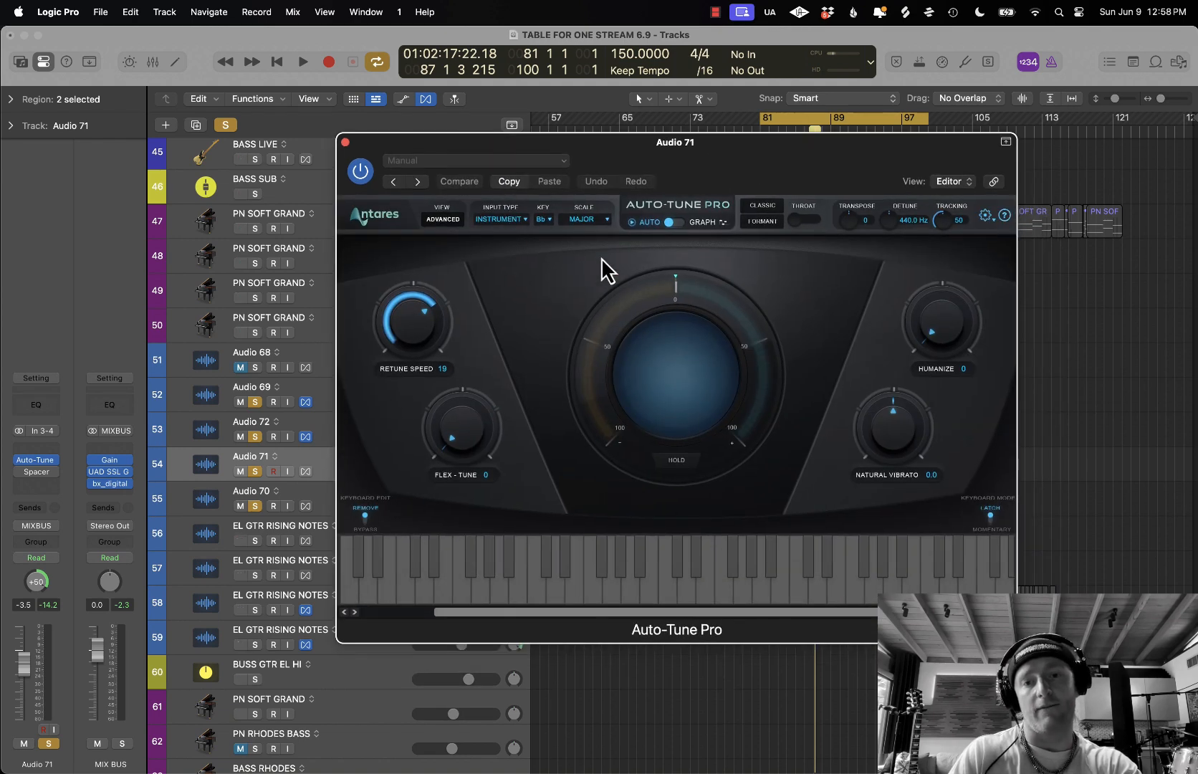
left_click(344, 143)
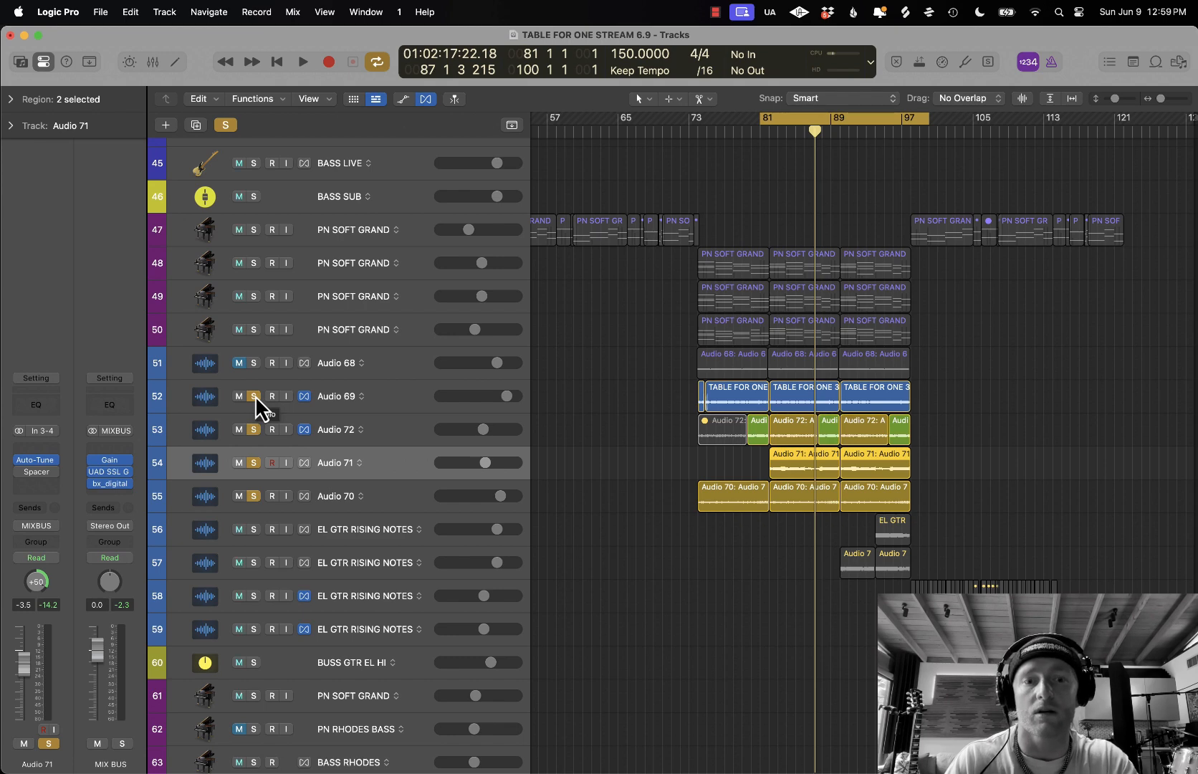
- Select Audio 70 with only that track soloed, audition it from bar 81, and stop playback
left_click(398, 500)
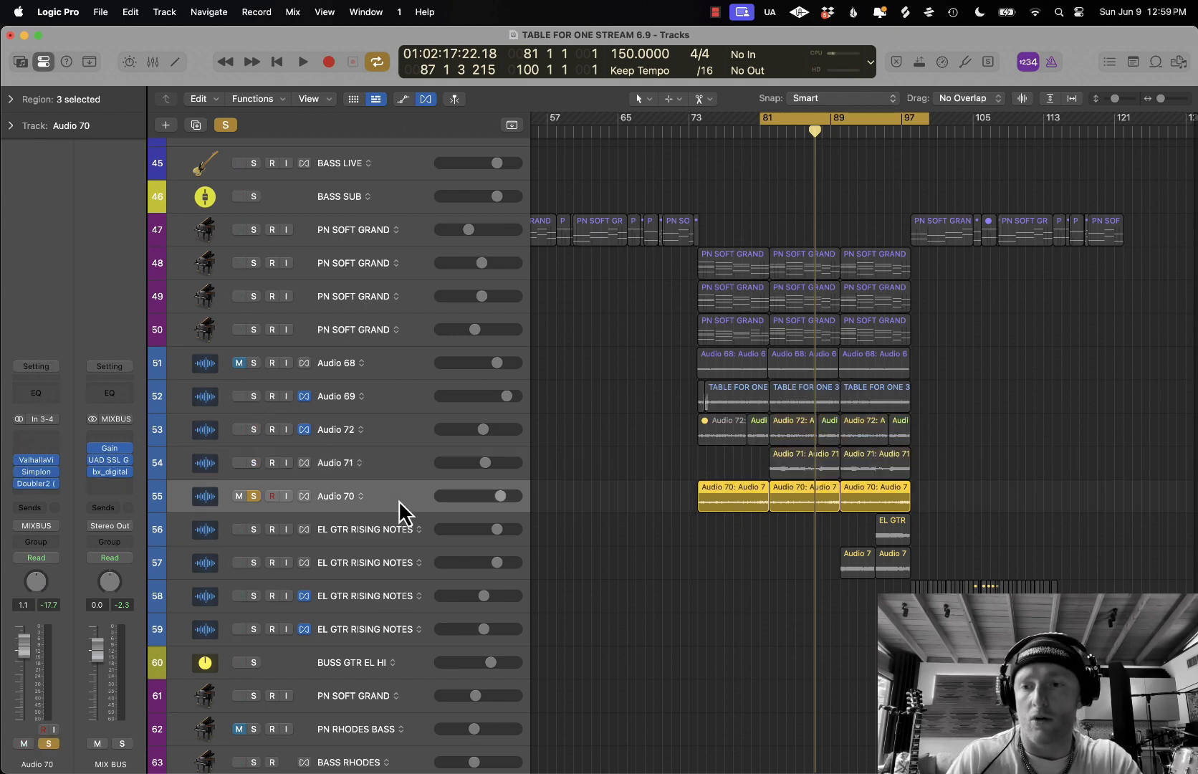
key("space")
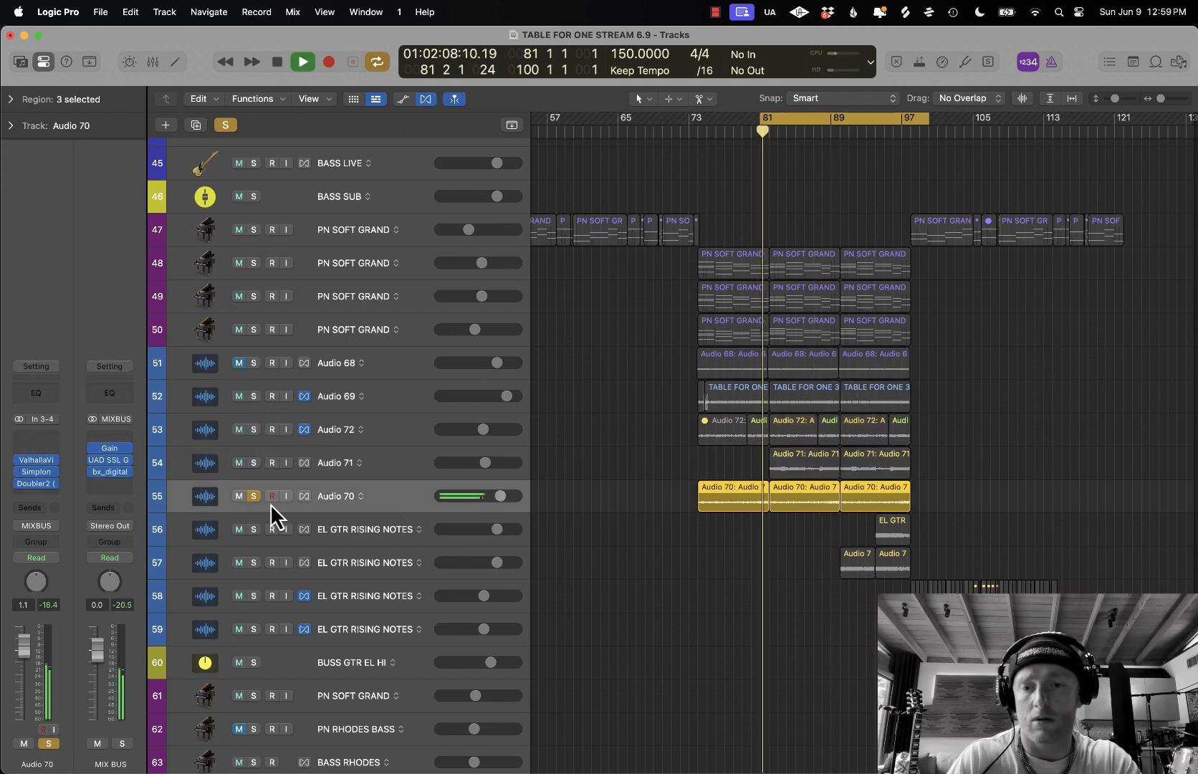
key("space")
- Inspect the ValhallaVintageVerb, Simplon and Doubler2 plug-ins on Audio 70 and close their windows
left_click(39, 460)
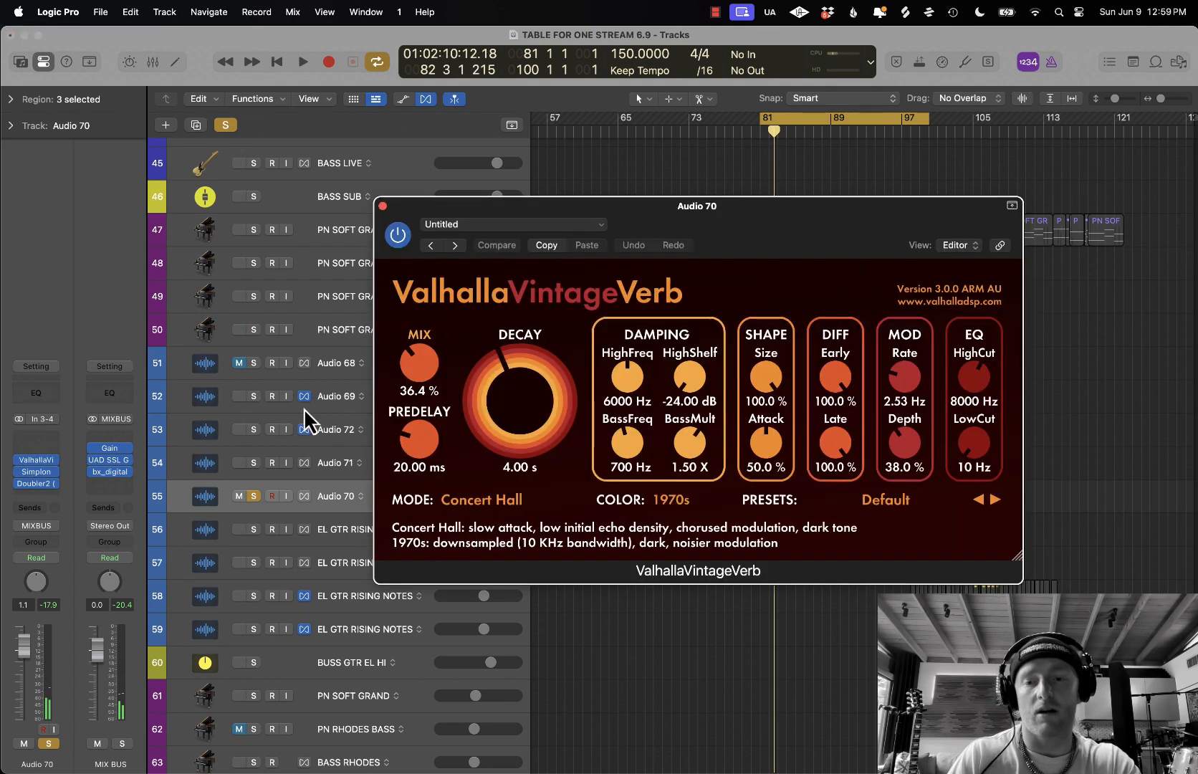
left_click(37, 471)
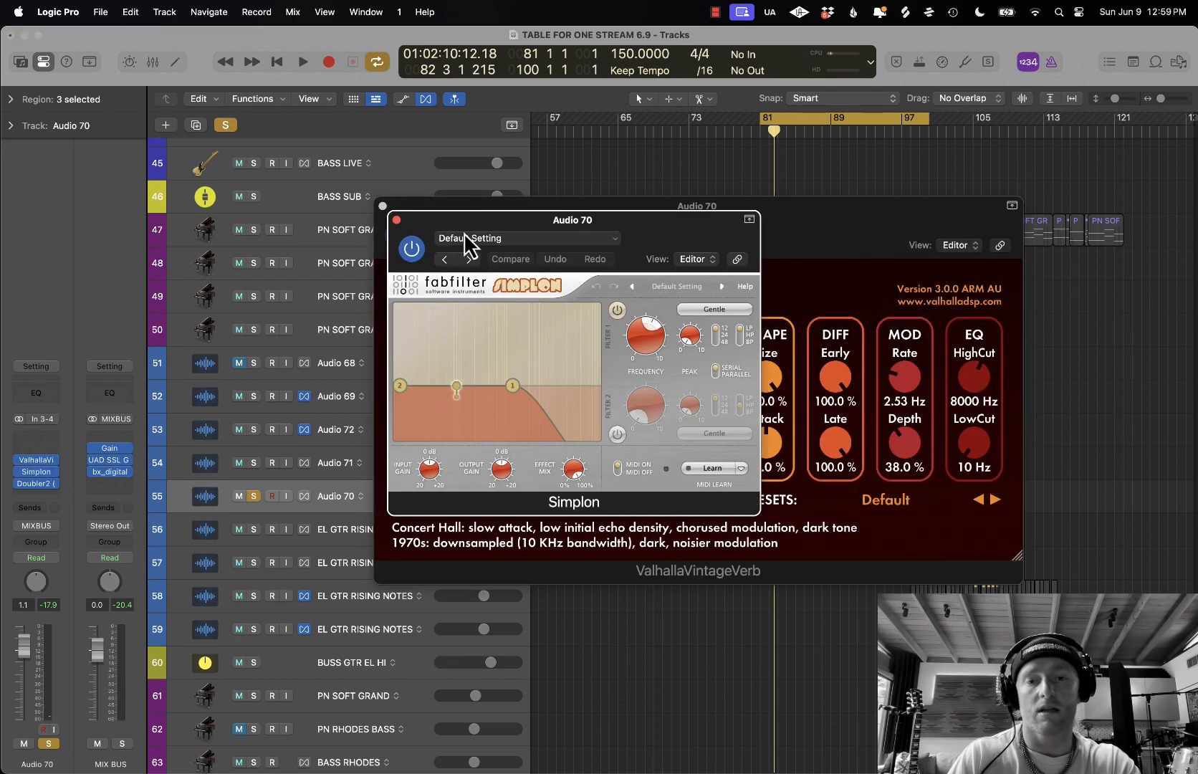
left_click(396, 220)
left_click(382, 206)
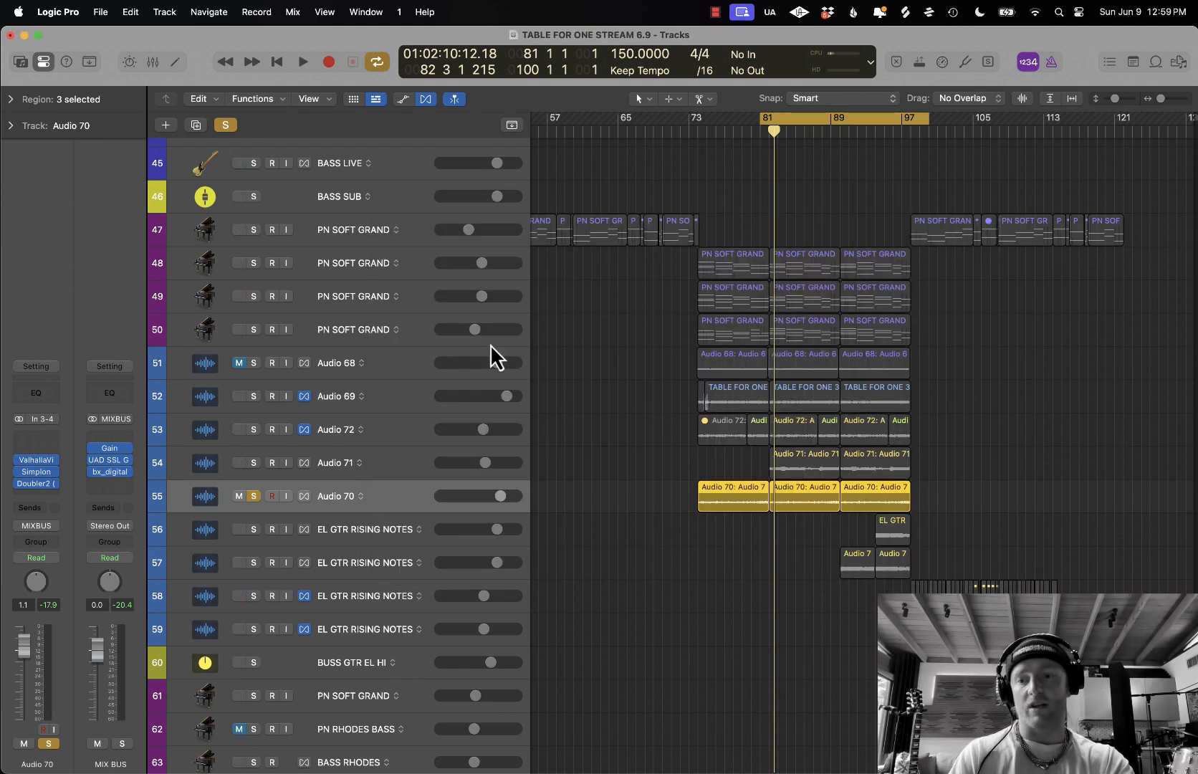
left_click(39, 485)
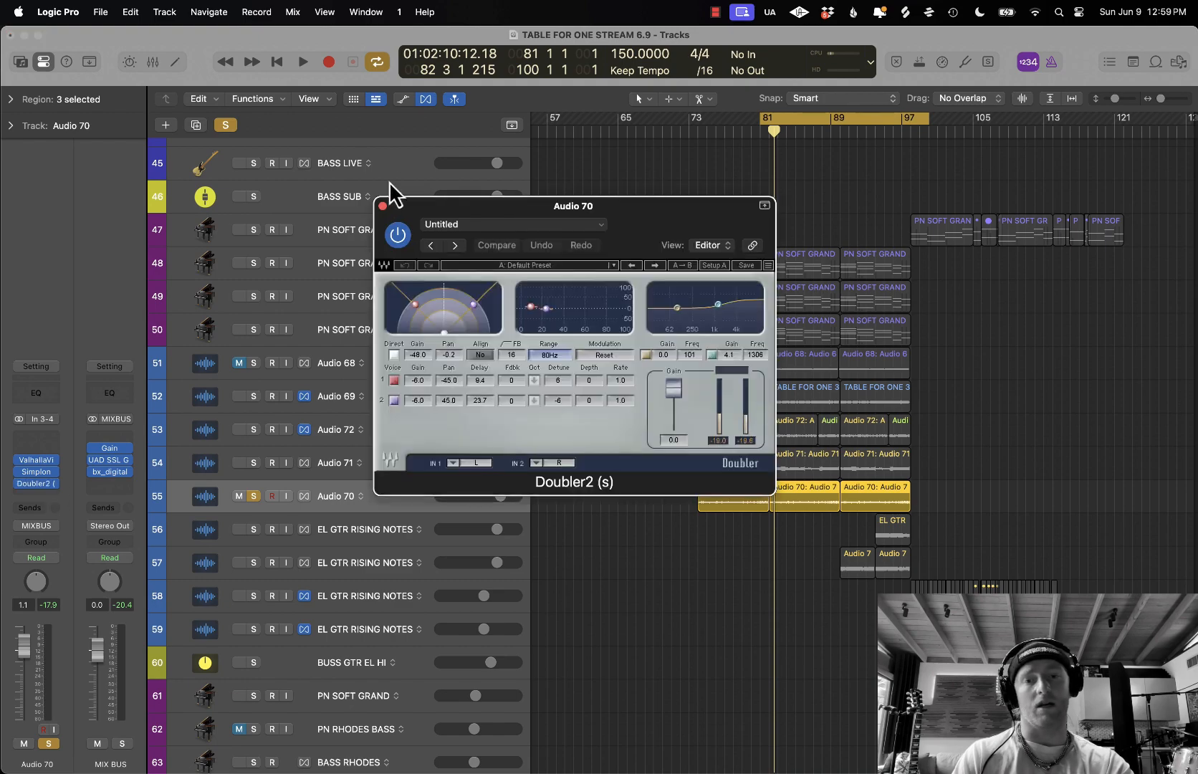
left_click(383, 205)
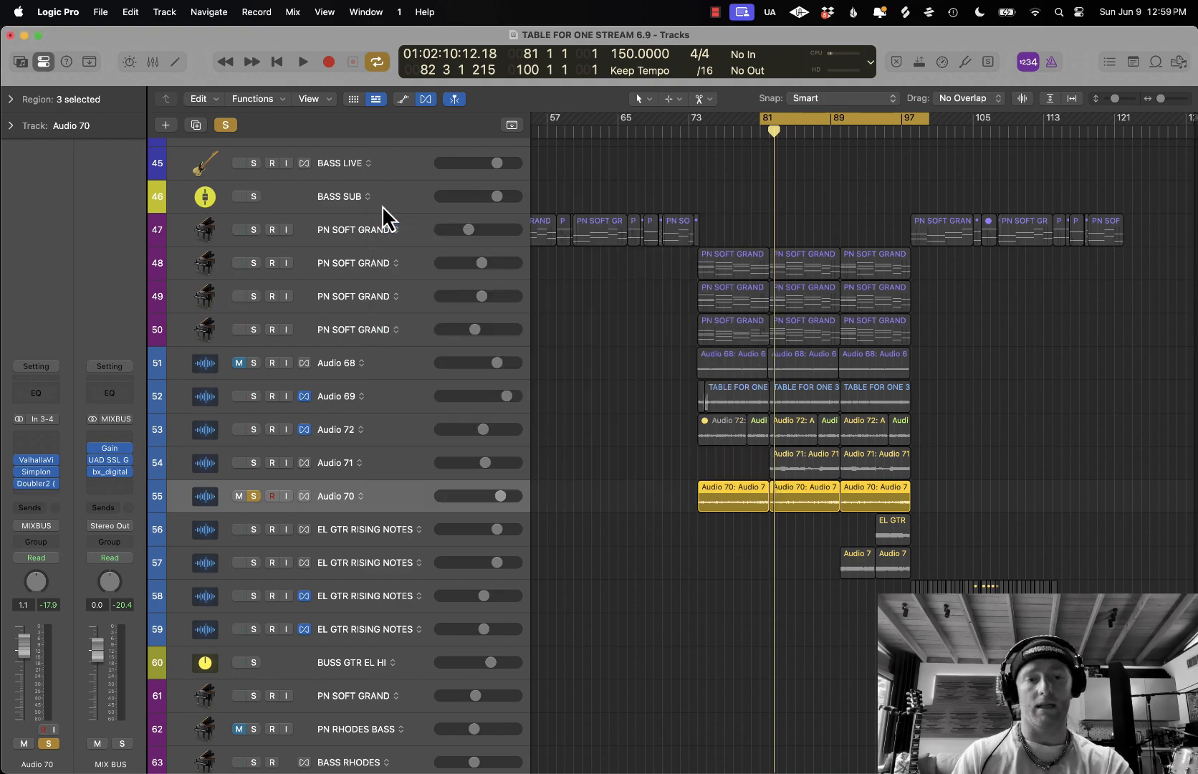
- Unsolo Audio 70, start playing the full mix from about bar 92, and turn off the cycle range
left_click(253, 496)
scroll(931, 474, "down", 10)
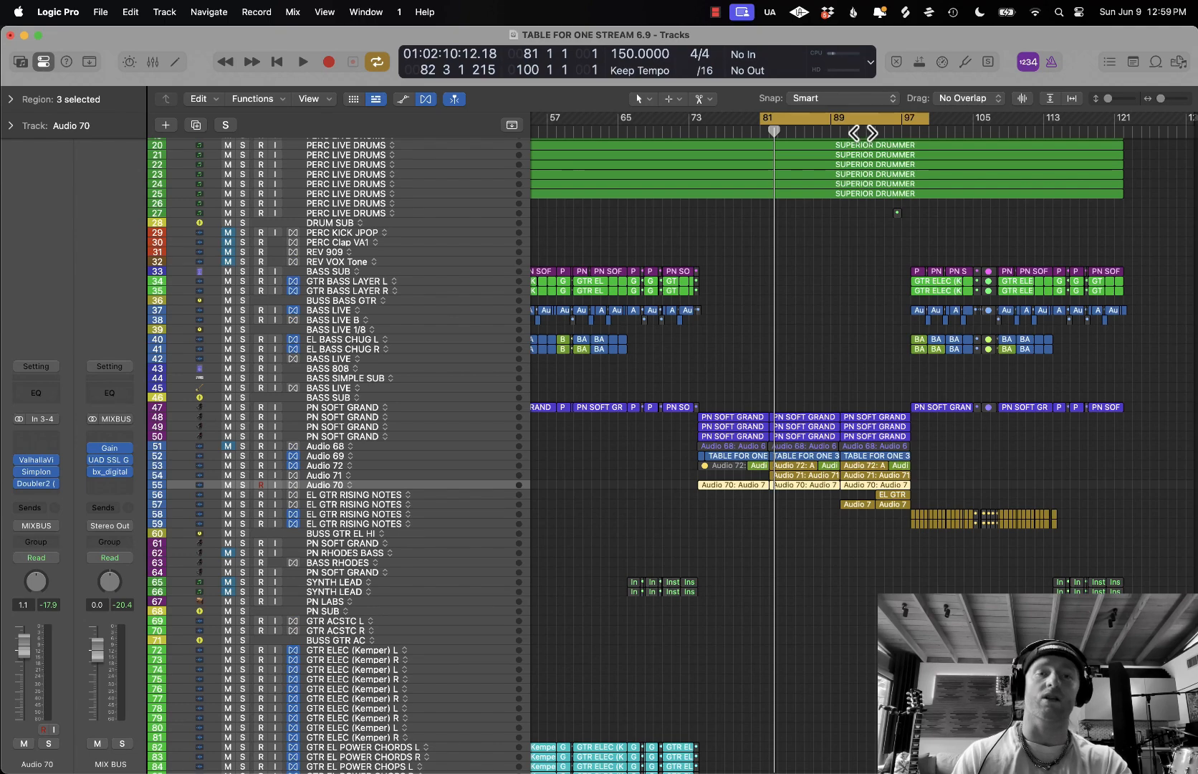
left_click(866, 132)
key("space")
scroll(791, 495, "down", 3)
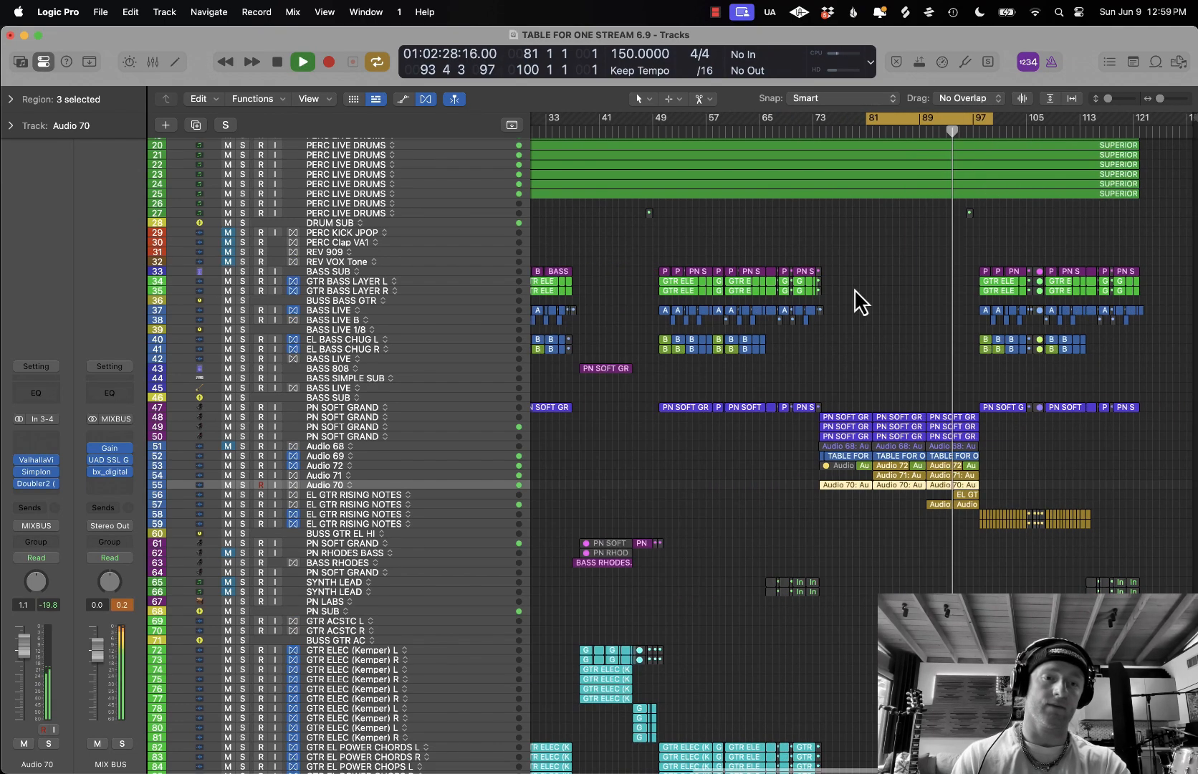
left_click(981, 126)
scroll(822, 494, "up", 3)
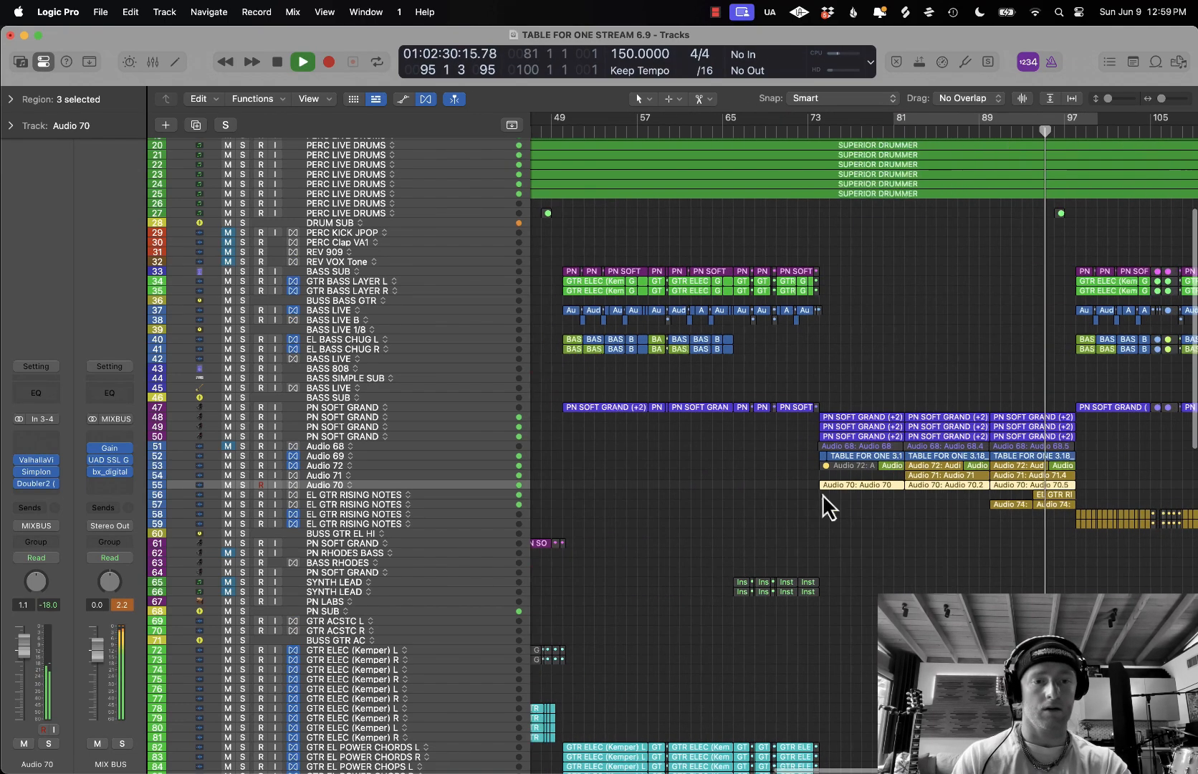
- Audition the transition into the section after bar 97 while examining its piano, guitar and vocal tracks, and stop playback
scroll(814, 606, "up", 5)
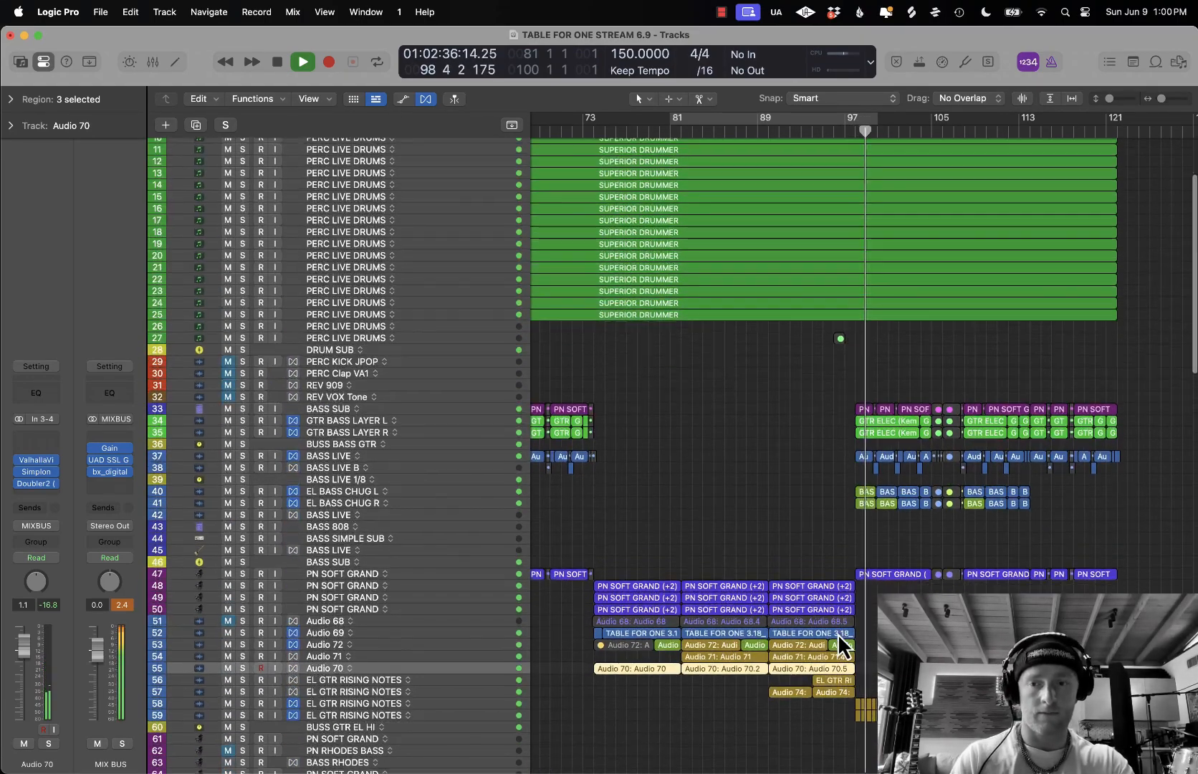
scroll(837, 633, "up", 5)
scroll(838, 635, "down", 10)
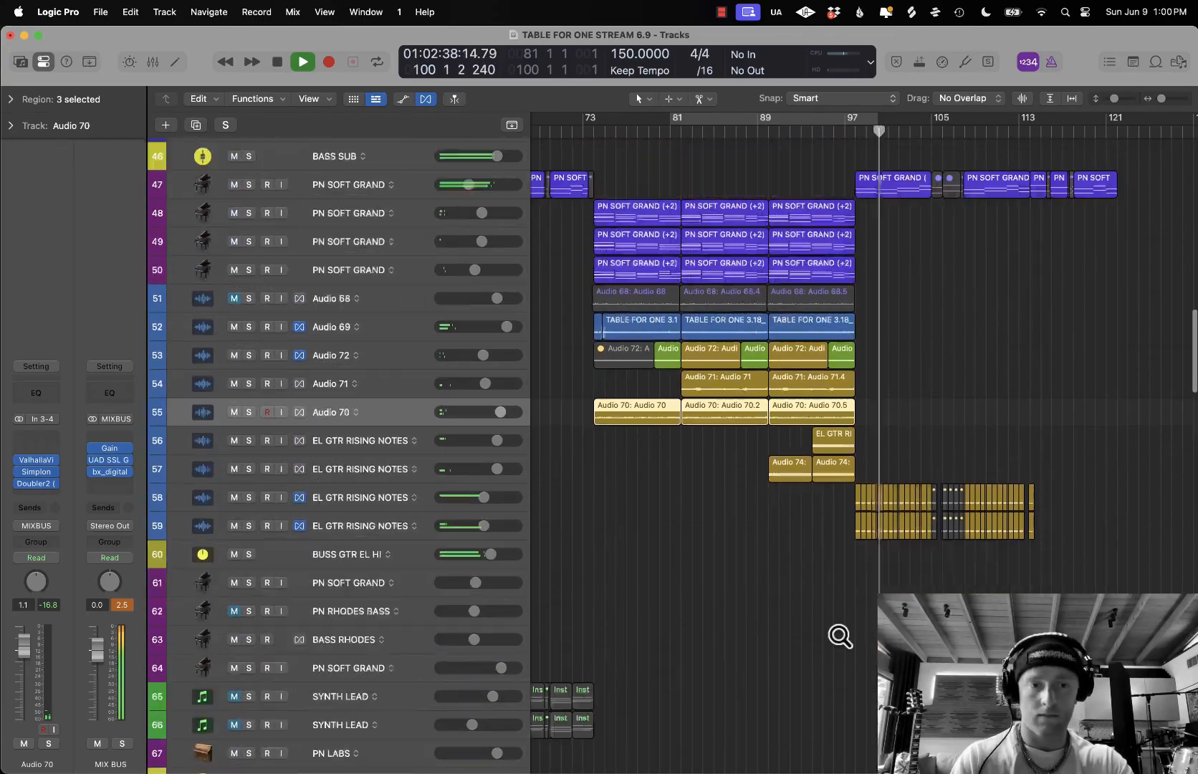
scroll(858, 640, "down", 10)
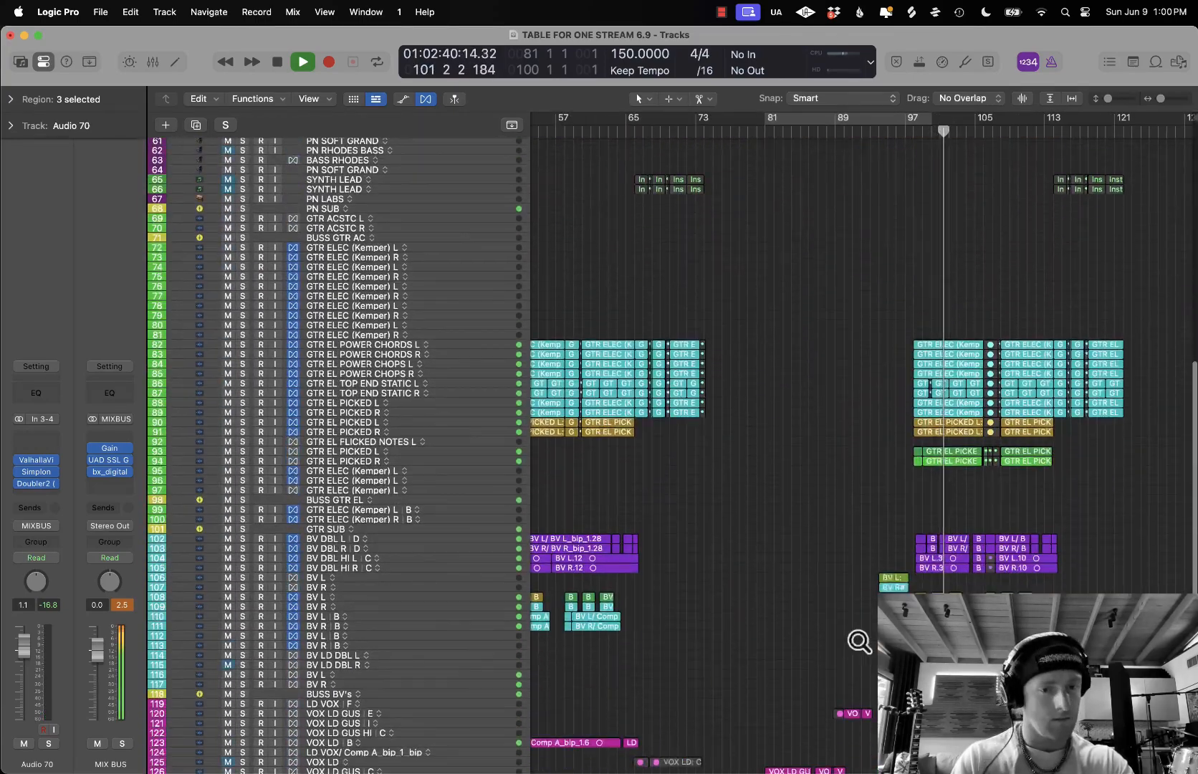
scroll(858, 640, "right", 3)
scroll(858, 640, "up", 3)
scroll(857, 640, "down", 10)
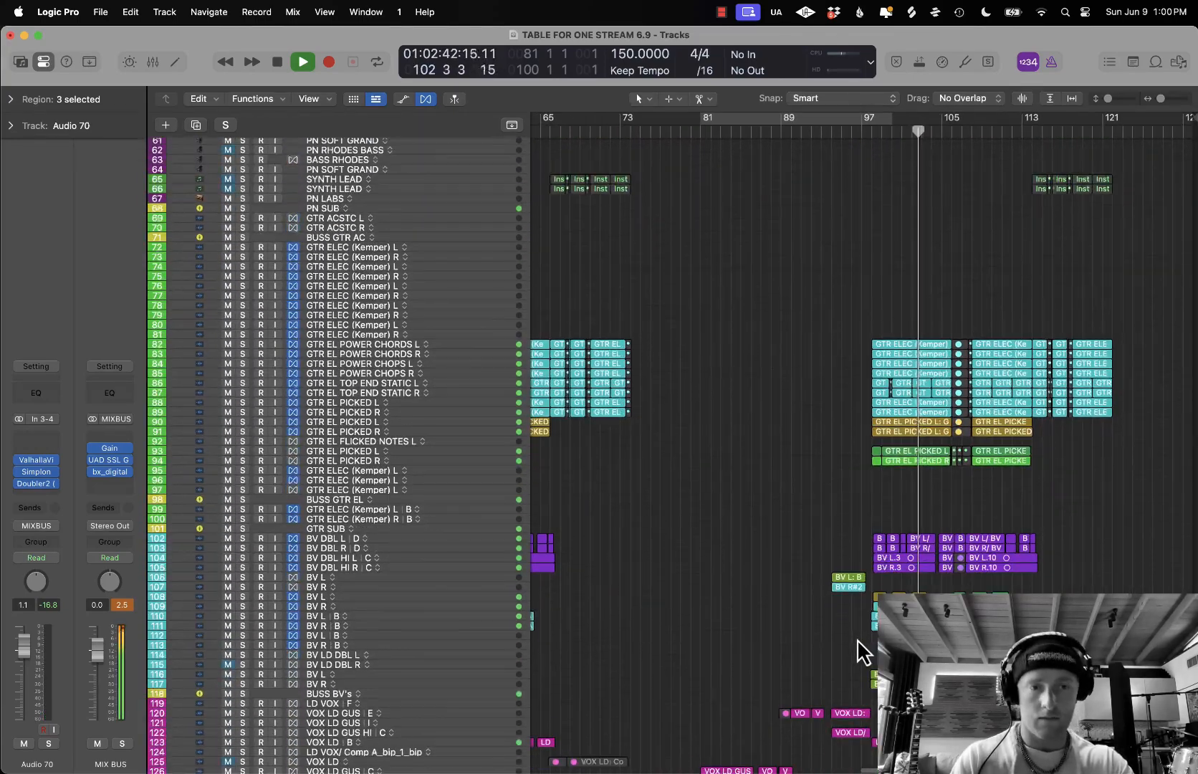
key("space")
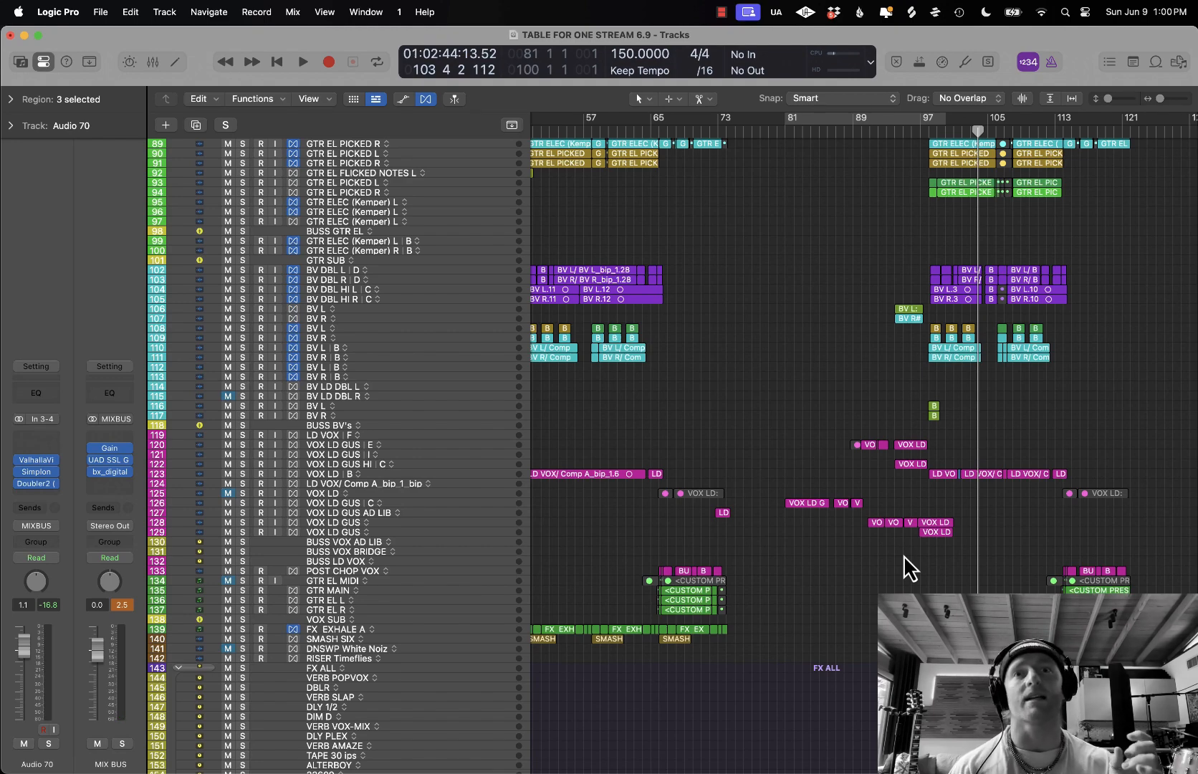
- Examine the bass, soft grand piano and electric guitar regions around the transition at bar 97
scroll(903, 555, "up", 5)
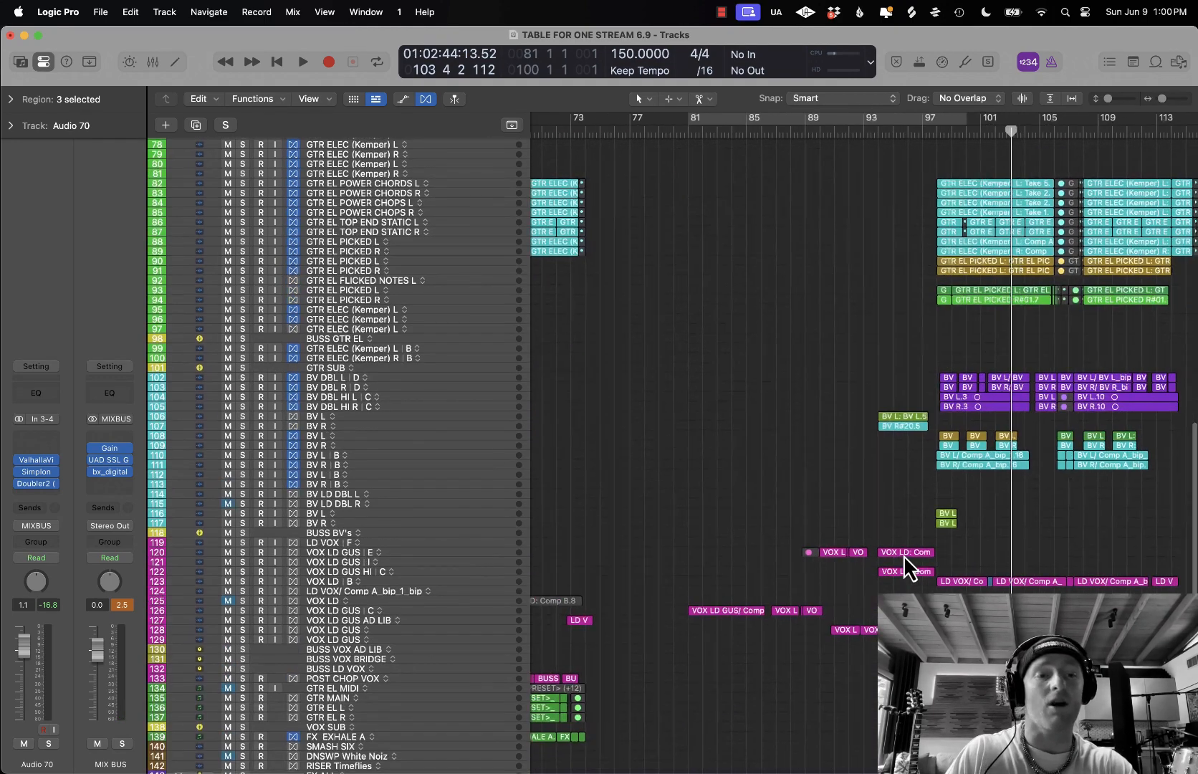
scroll(903, 555, "right", 5)
scroll(903, 555, "up", 15)
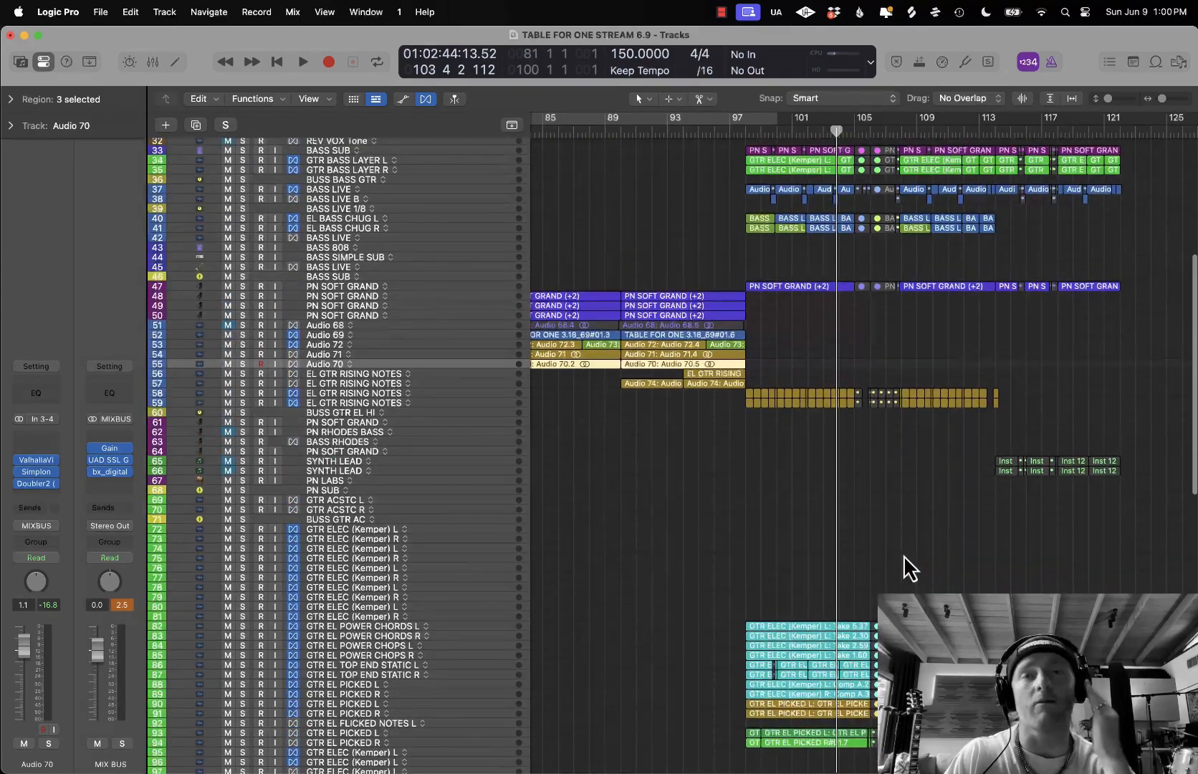
scroll(903, 557, "up", 1)
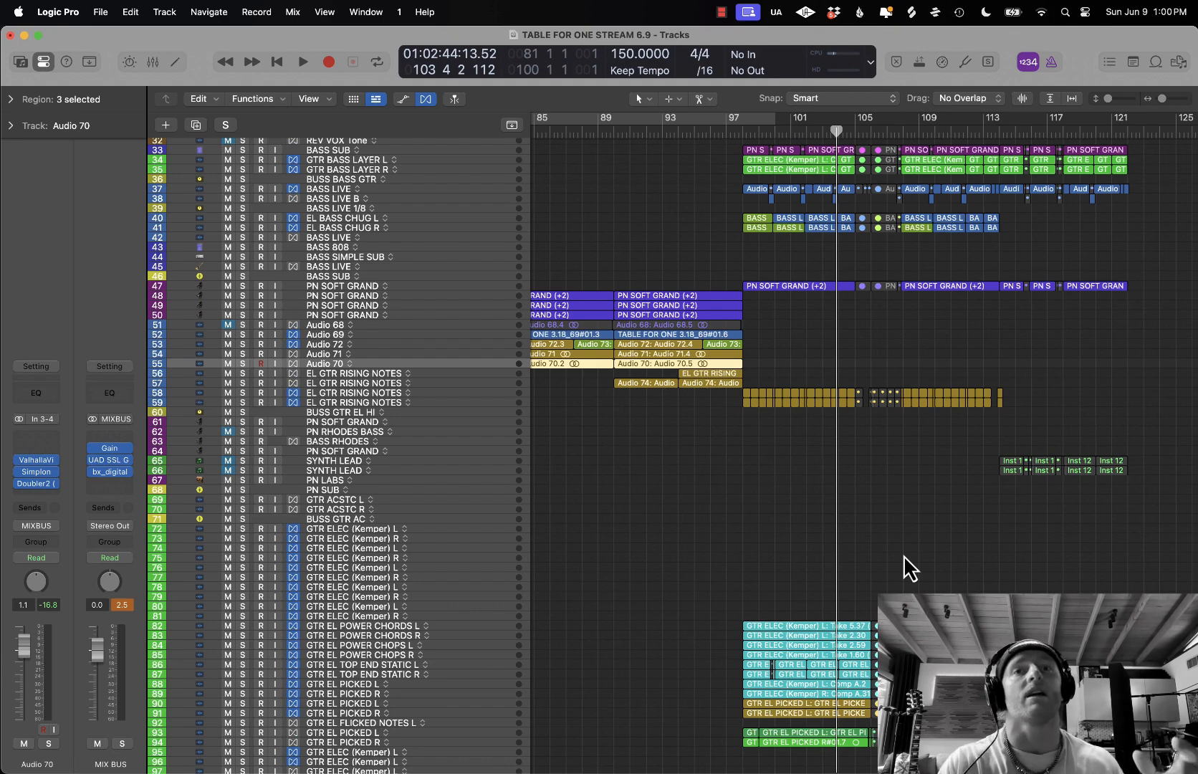
scroll(825, 556, "left", 1)
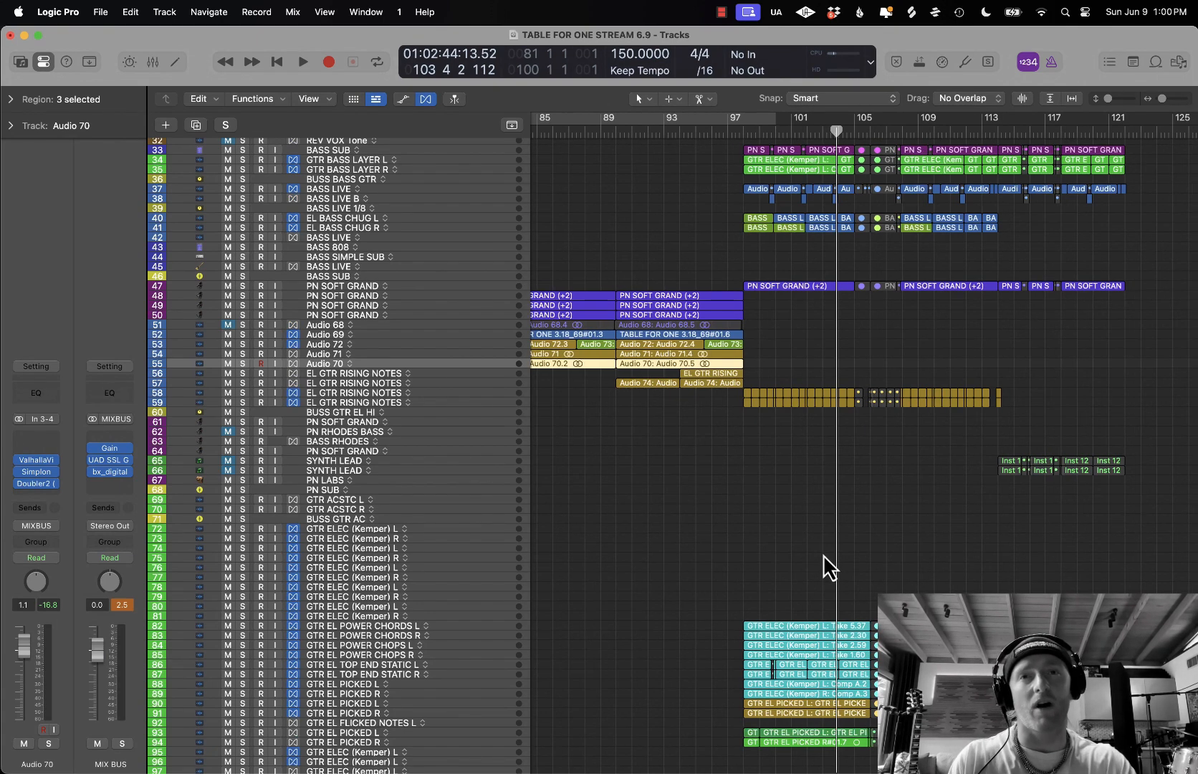
scroll(824, 555, "left", 1)
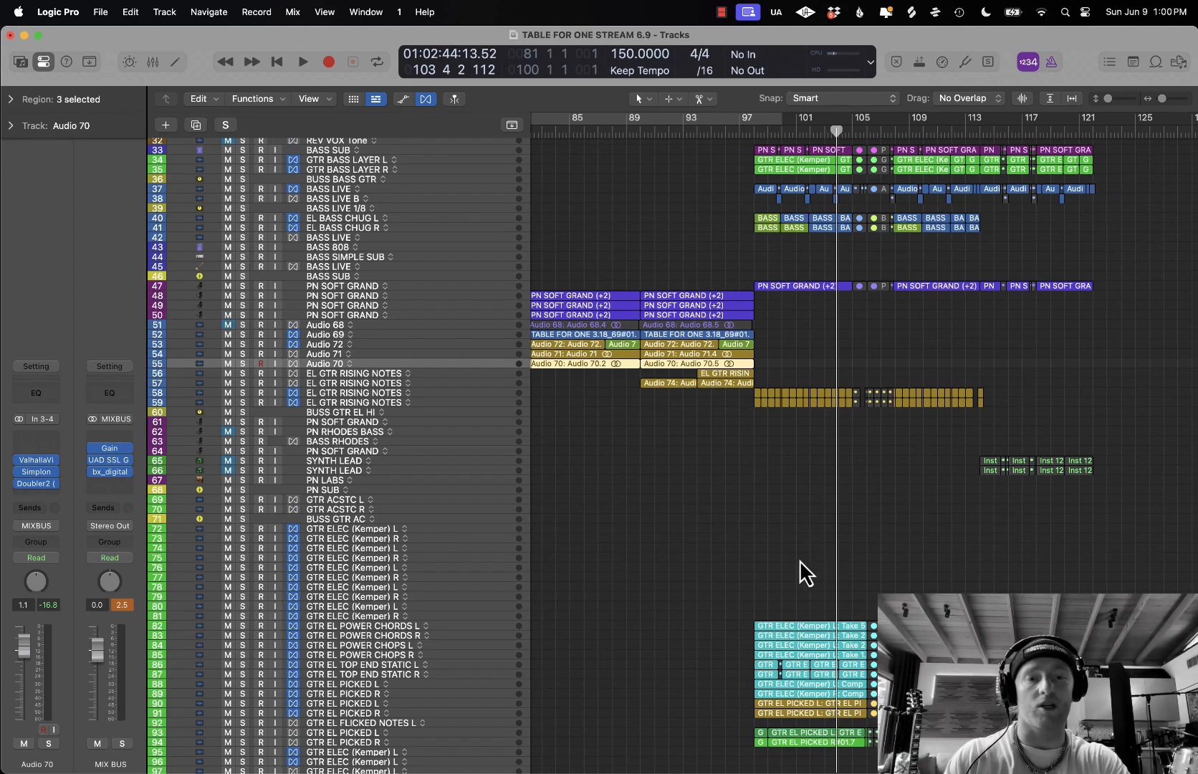
scroll(791, 563, "left", 1)
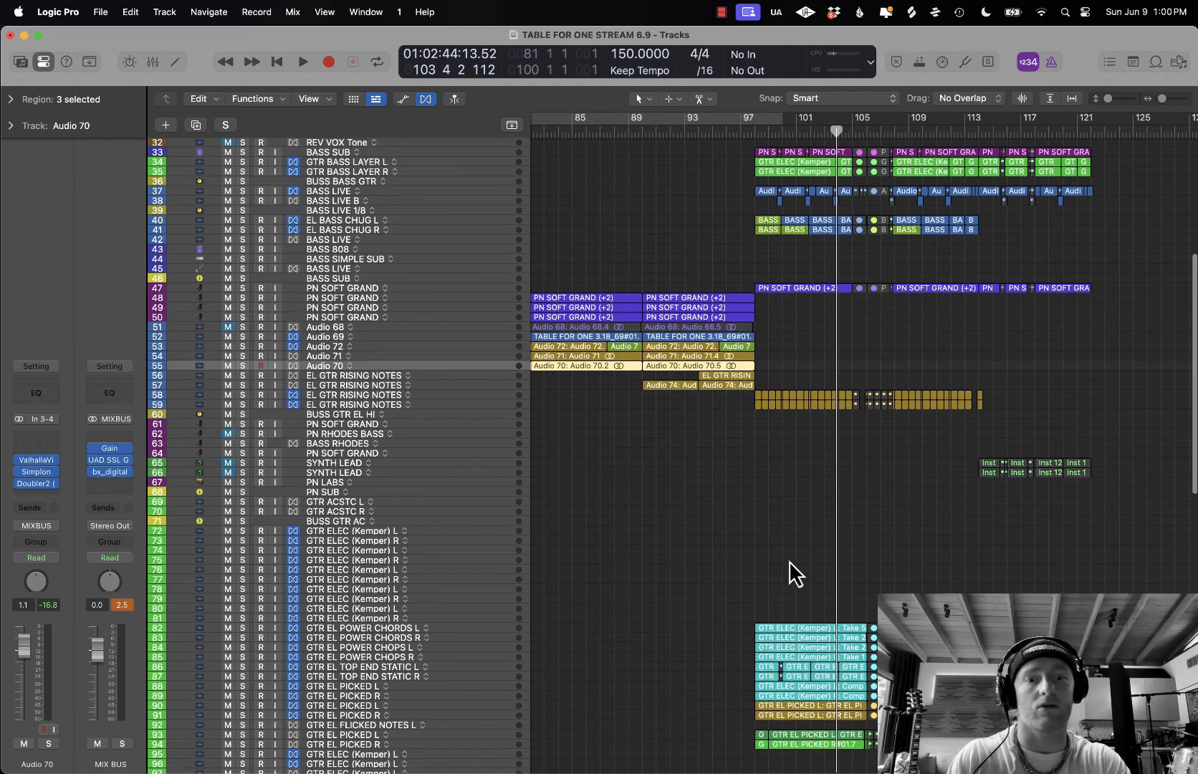
- Examine the piano, guitar, vocal and effects tracks around bar 97, down to the reverse and riser effects near the end of the track list
scroll(796, 573, "up", 10)
scroll(795, 573, "down", 8)
scroll(790, 561, "down", 15)
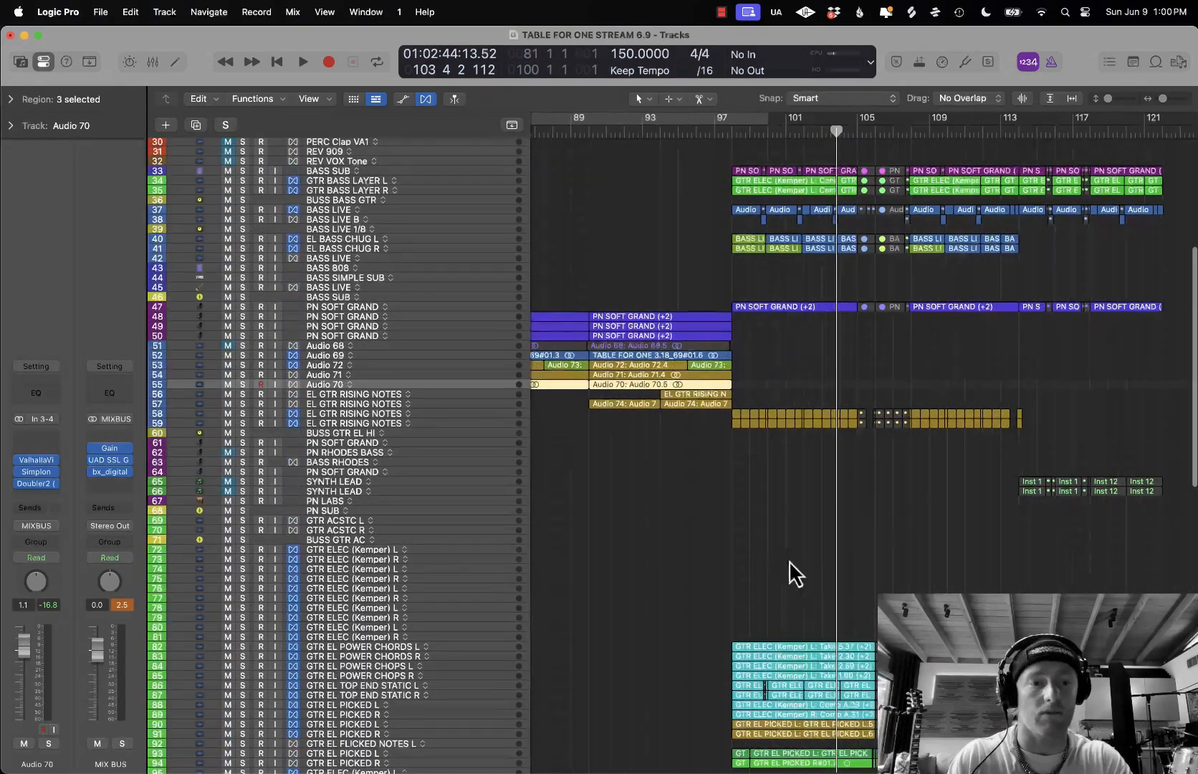
scroll(791, 562, "left", 1)
scroll(897, 586, "right", 3)
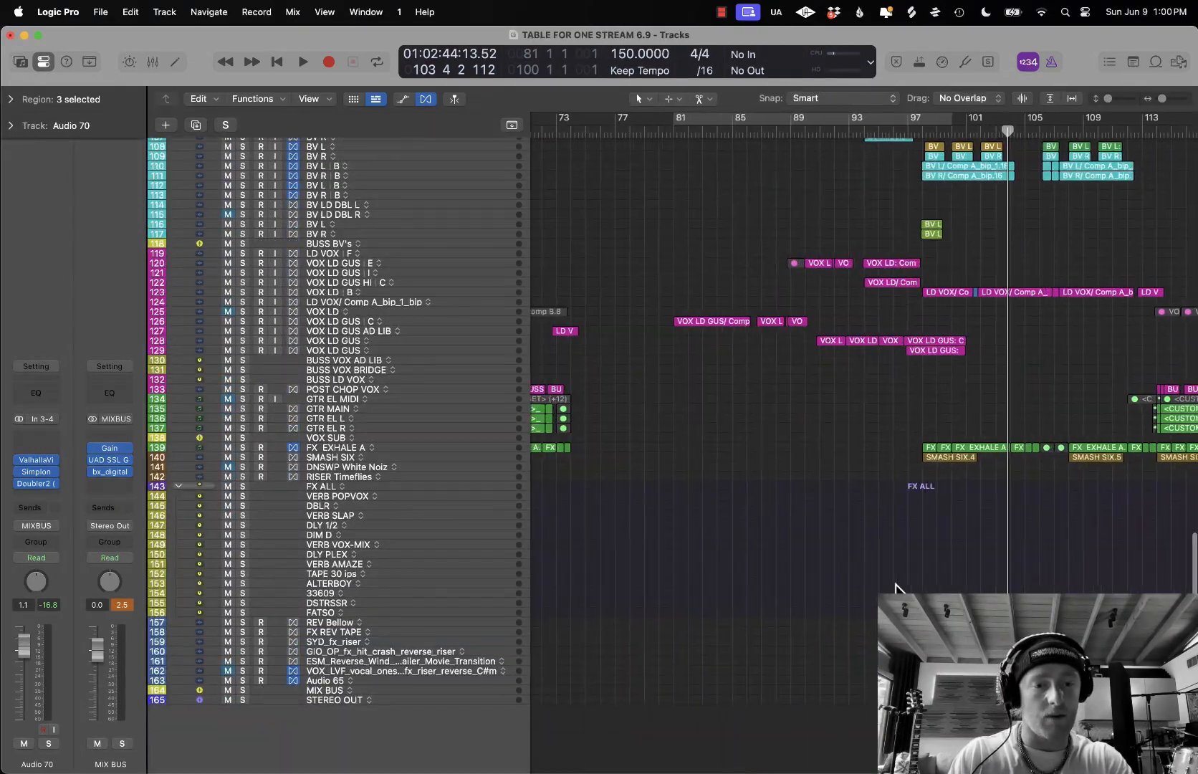
scroll(897, 586, "left", 2)
scroll(897, 587, "down", 2)
scroll(870, 566, "down", 5)
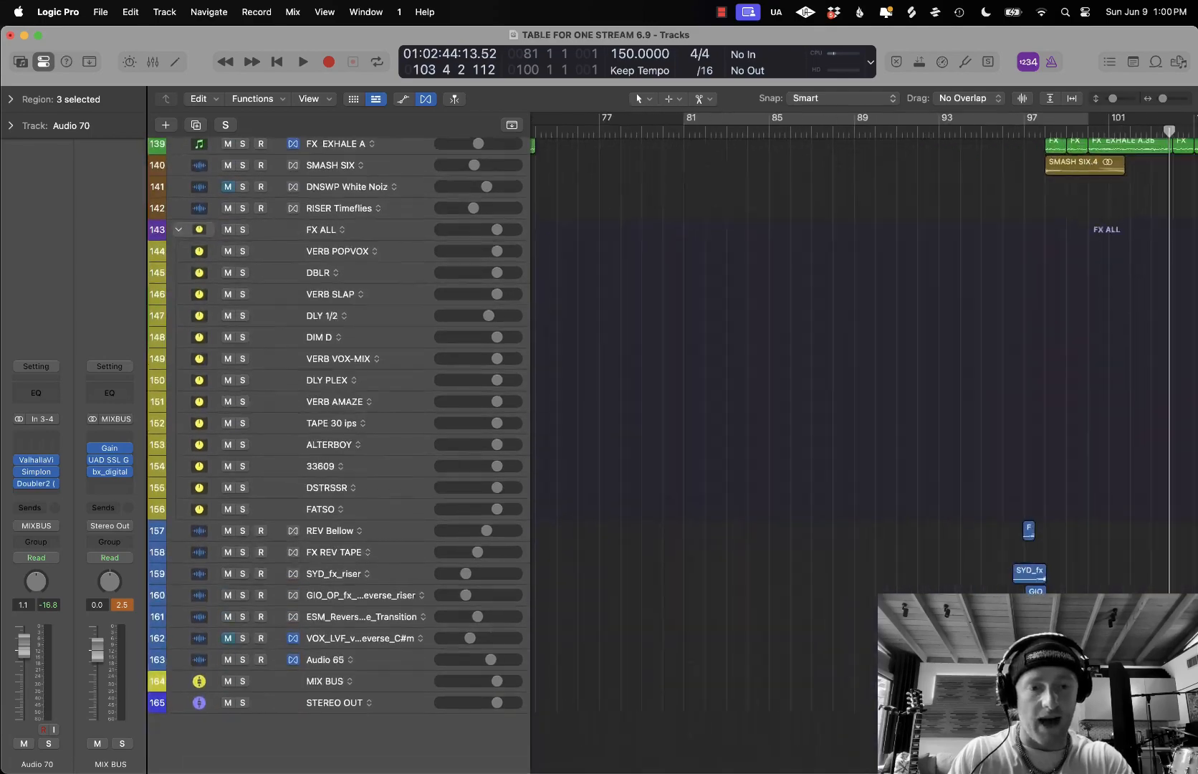
scroll(870, 566, "right", 3)
scroll(870, 566, "down", 5)
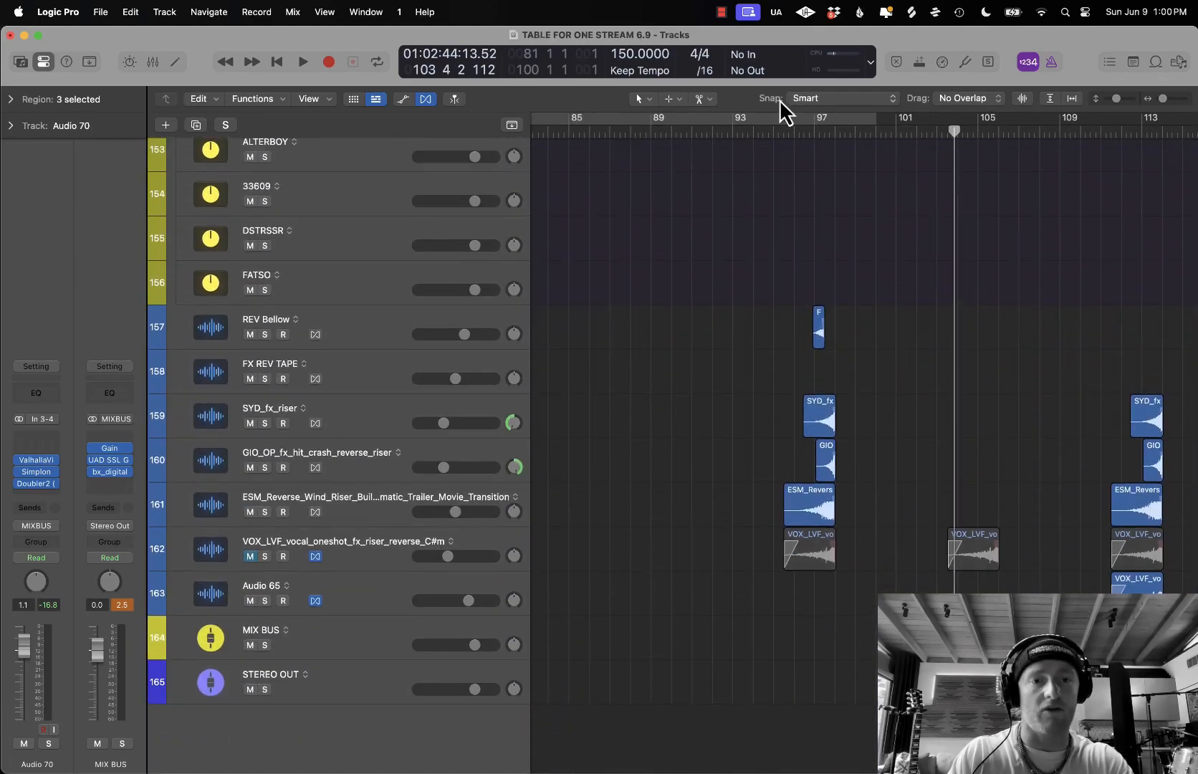
- Play from about bar 95 to audition the reverse and riser effects leading into the section after bar 97
left_click(789, 128)
key("space")
mouse_move(265, 335)
left_mouse_down()
mouse_move(266, 515)
mouse_move(266, 331)
left_mouse_up()
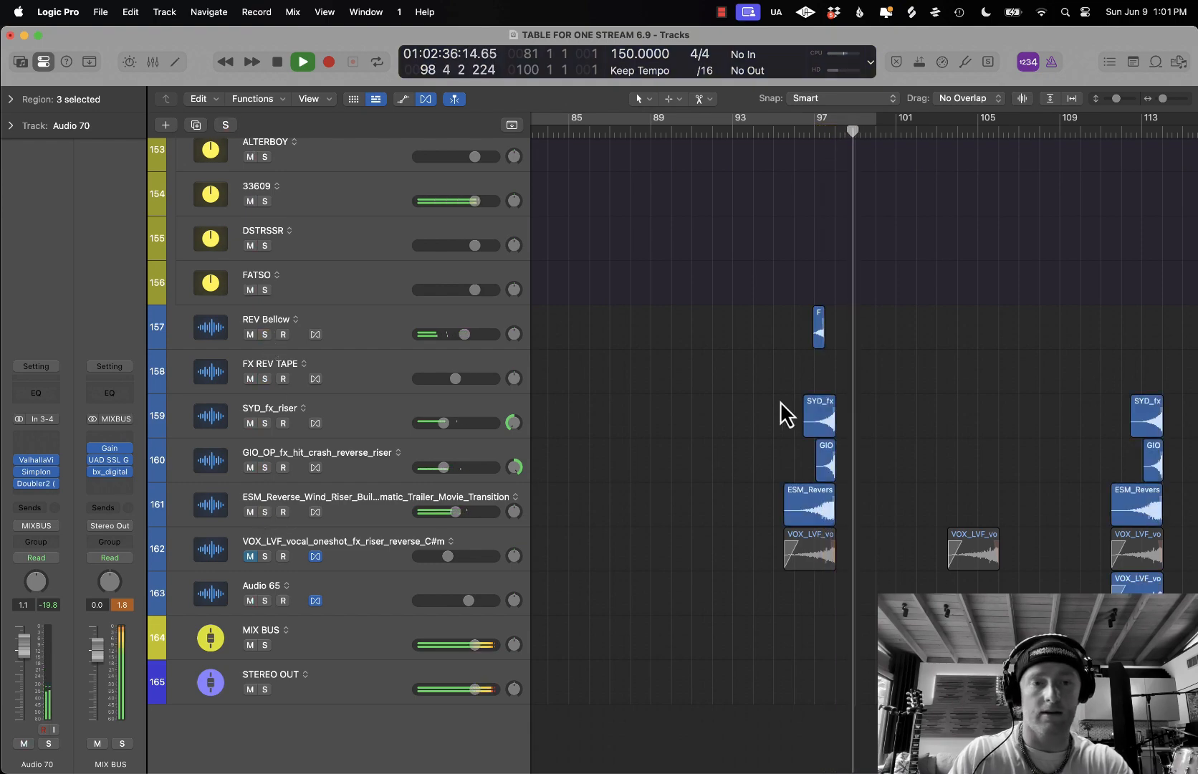
- Select the MIX BUS track near the end of the track list and stop playback
scroll(780, 402, "right", 5)
scroll(780, 402, "left", 8)
scroll(780, 402, "up", 4)
scroll(780, 414, "up", 6)
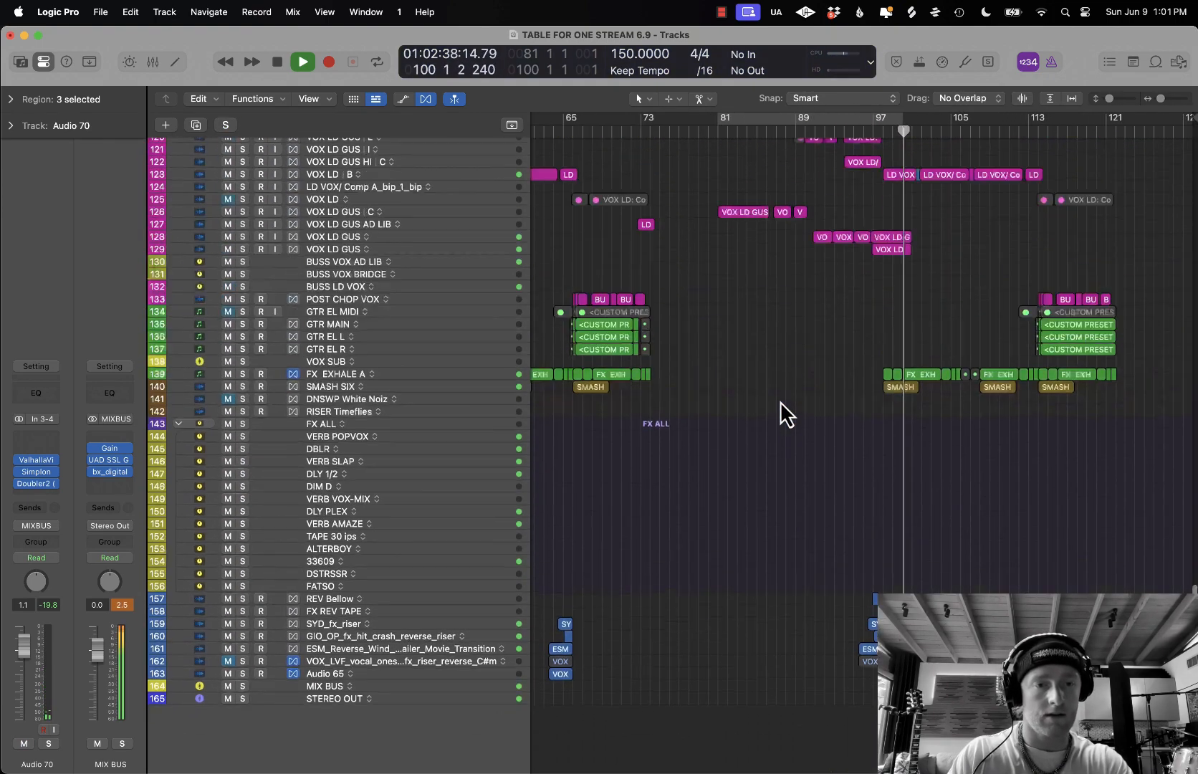
left_click(387, 690)
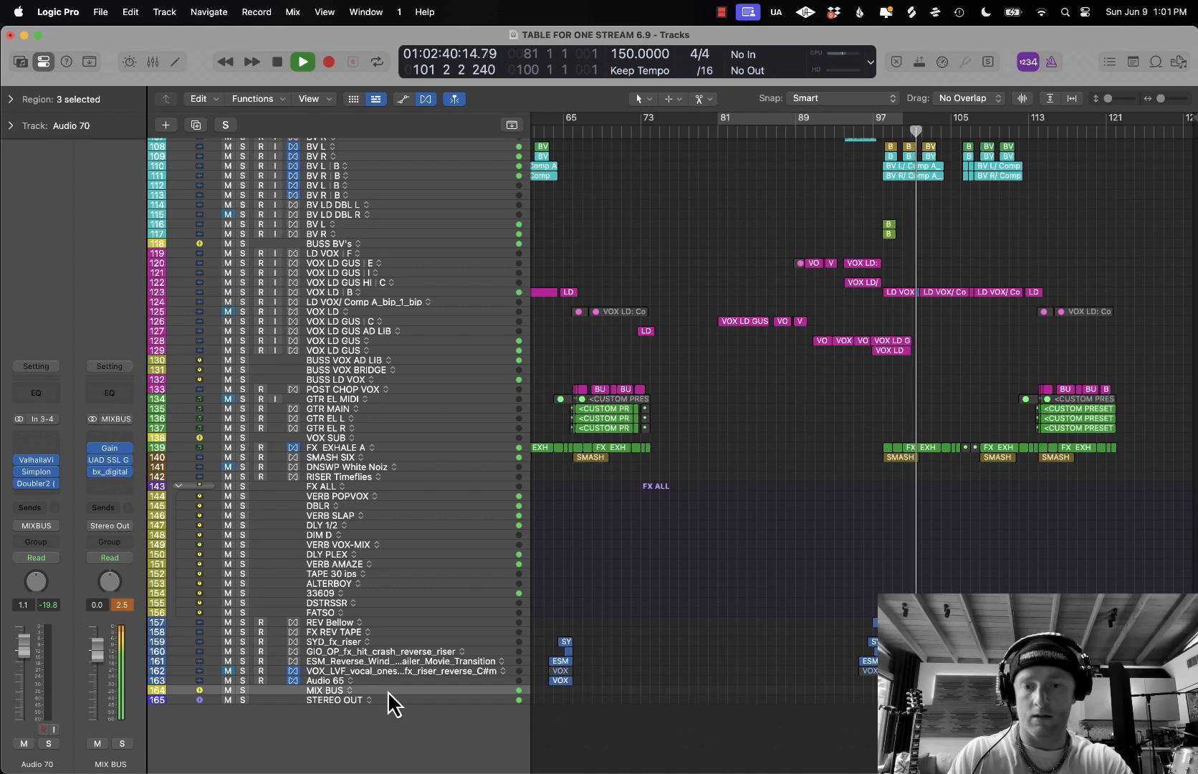
key("space")
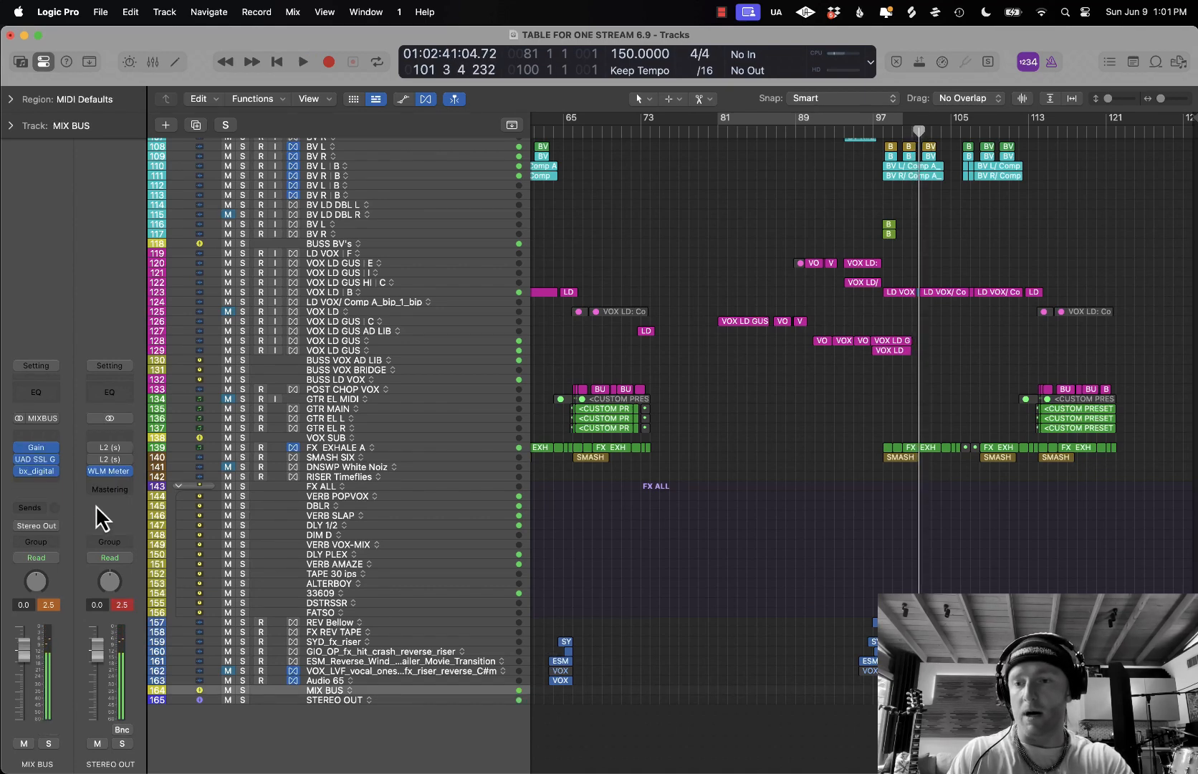
- Inspect the Gain and UAD SSL G Bus Compressor plug-ins on the MIX BUS and close their windows
left_click(33, 446)
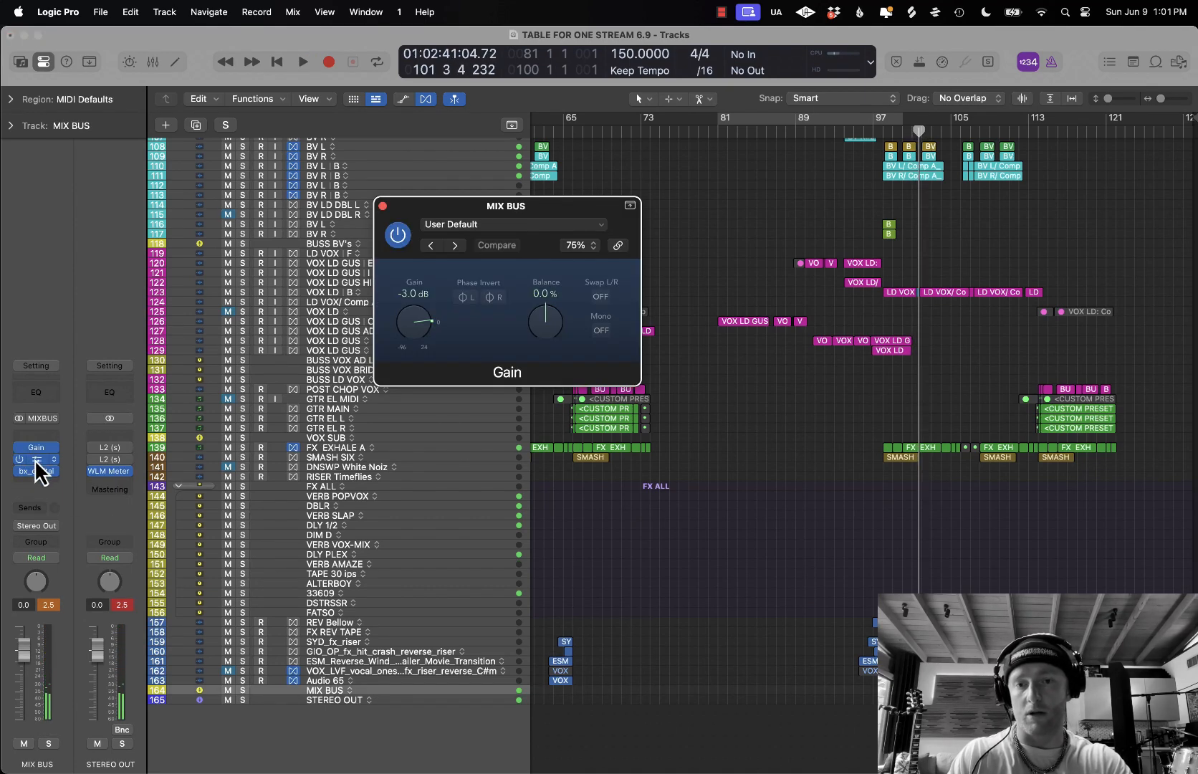
left_click(35, 459)
left_click_drag(515, 222, 880, 200)
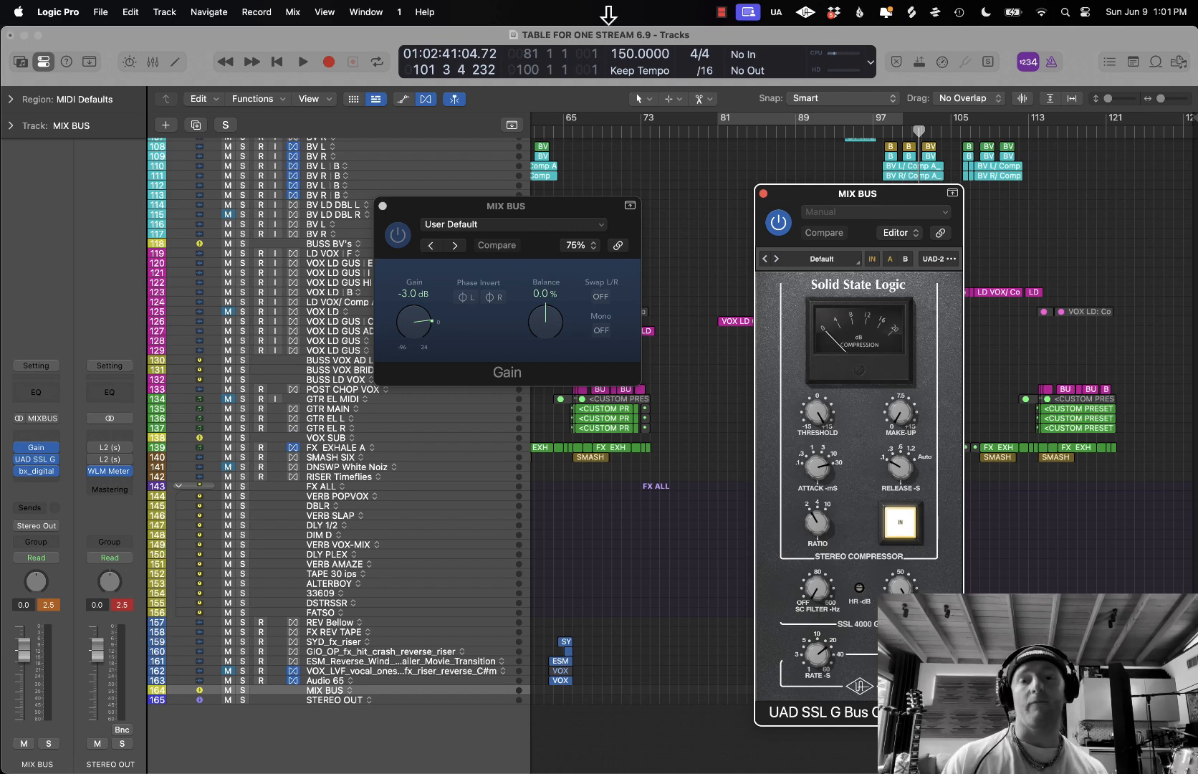
left_click(382, 206)
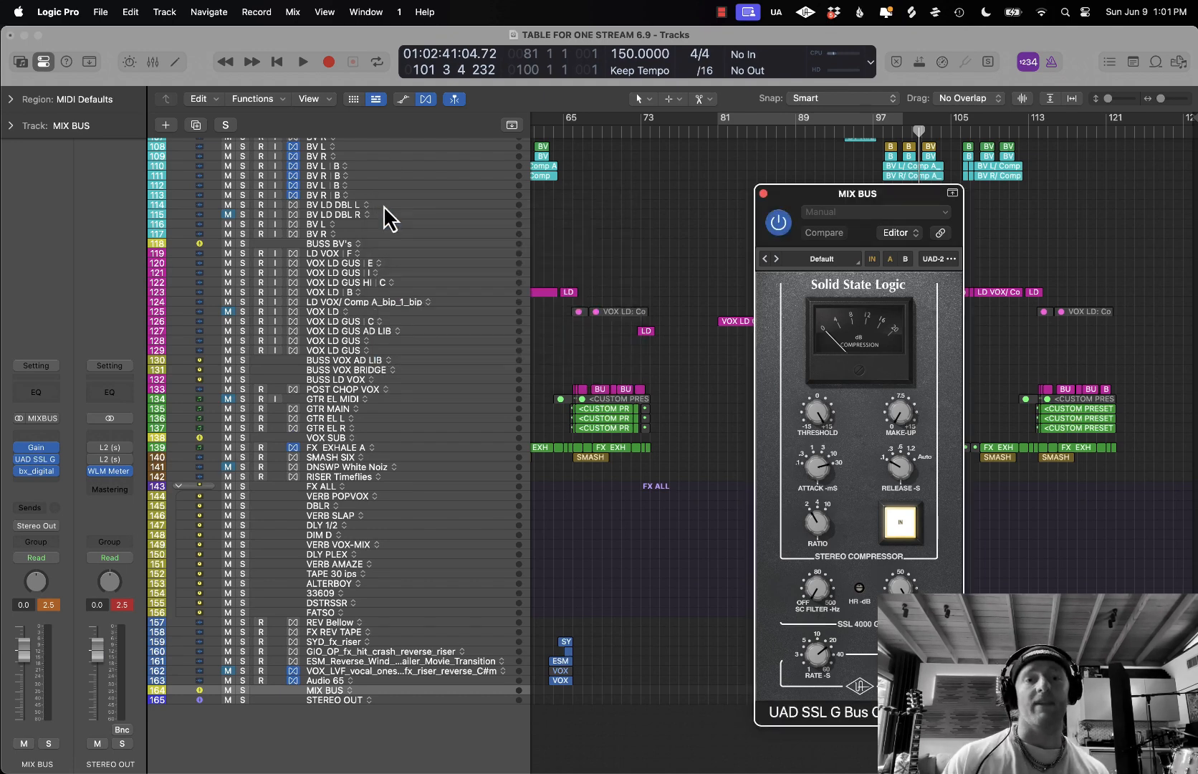
left_click(763, 194)
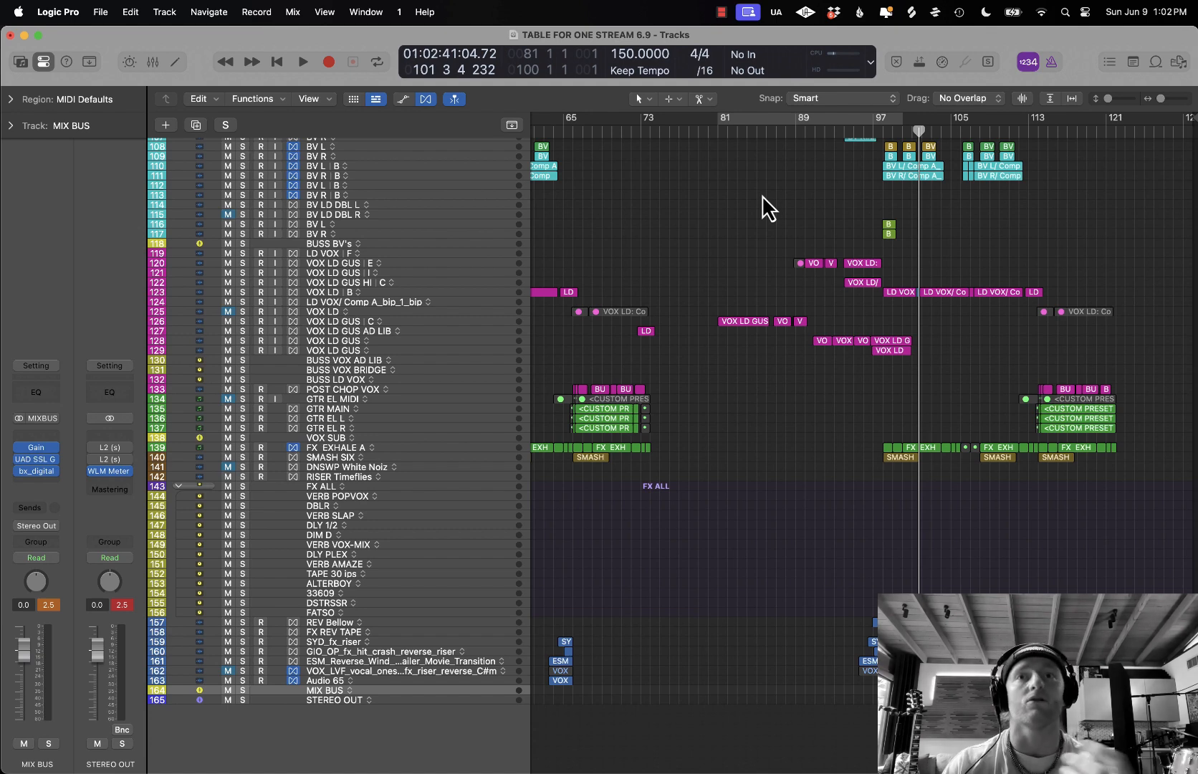
left_click(738, 405, "ctrl+alt")
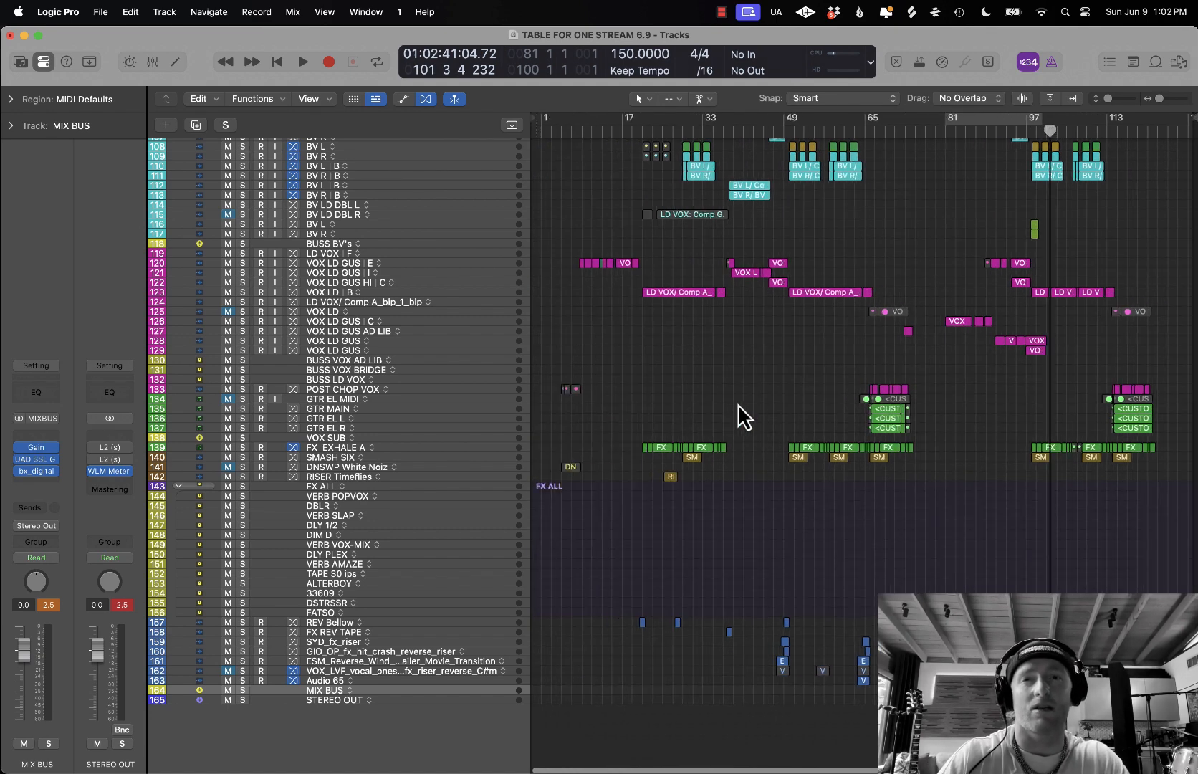